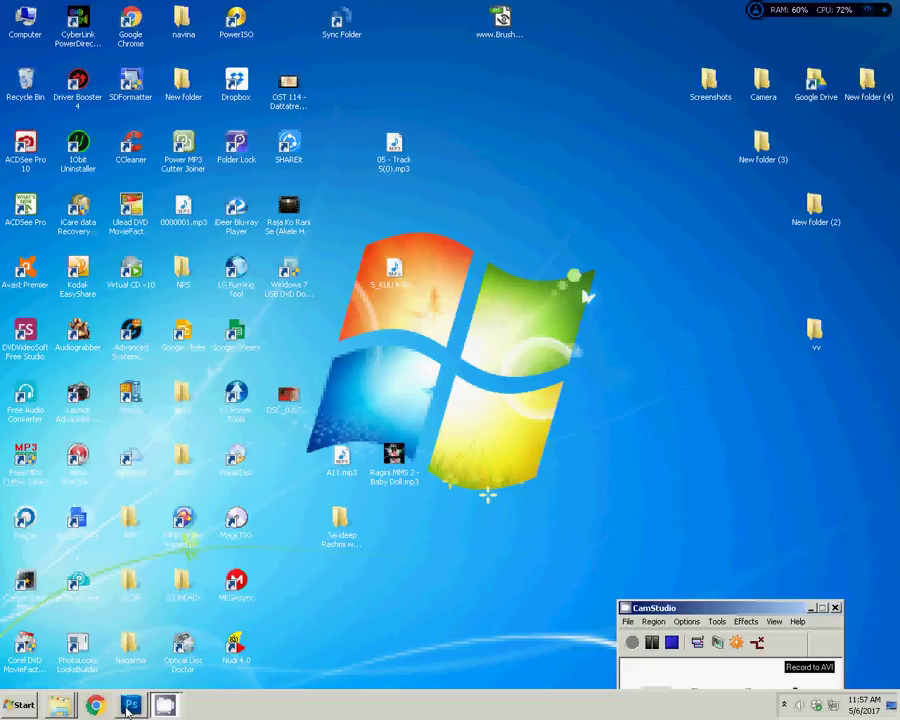
# Step: Restore Photoshop, then start and cancel a free transform on the right photo frame
pyautogui.click(128, 707)
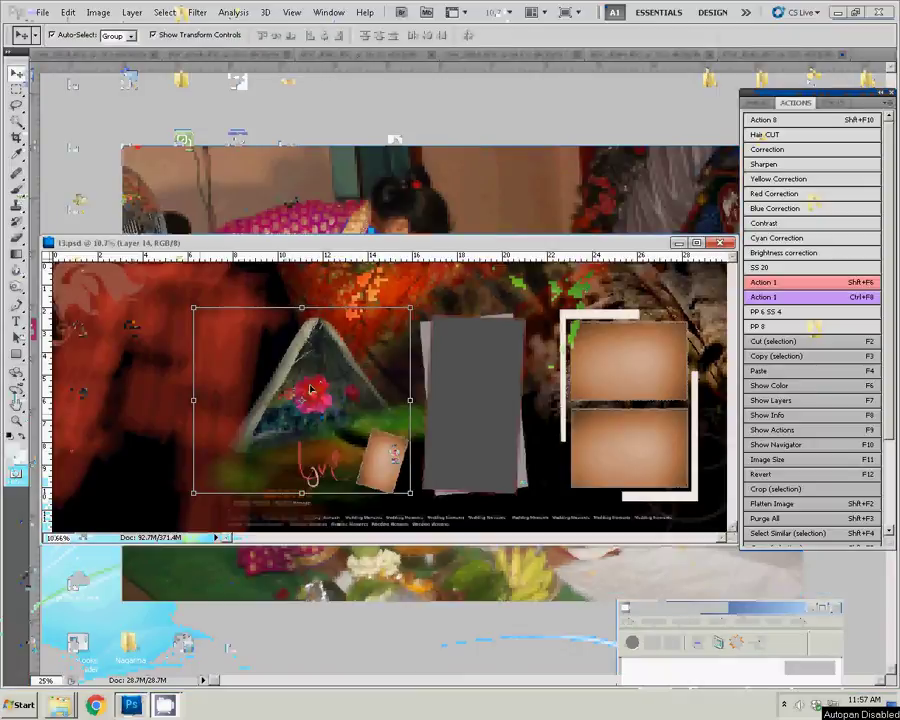
pyautogui.click(646, 388)
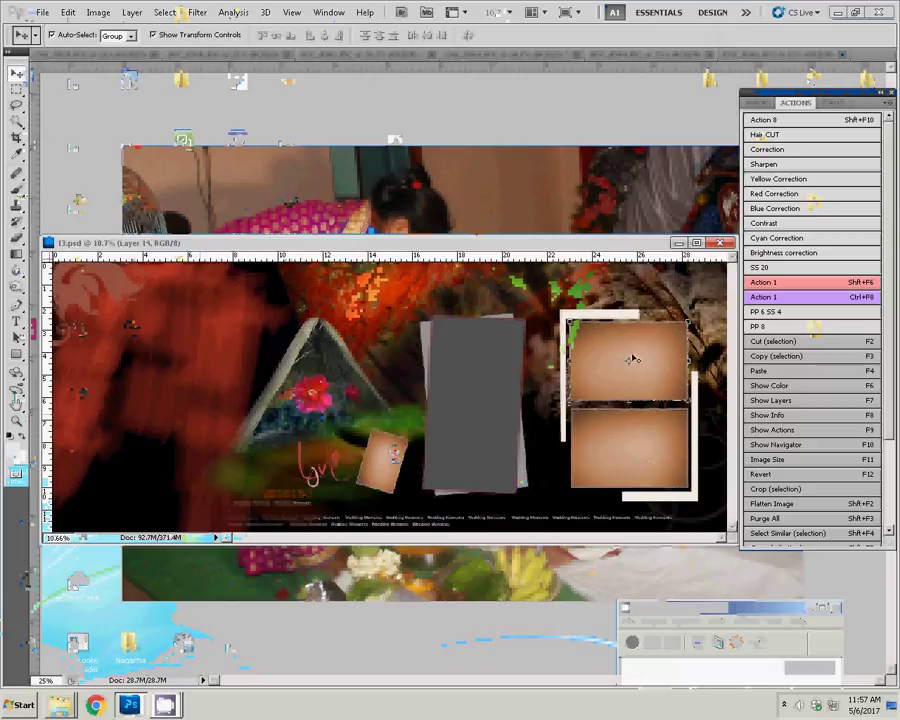
pyautogui.hotkey('ctrl', 't')
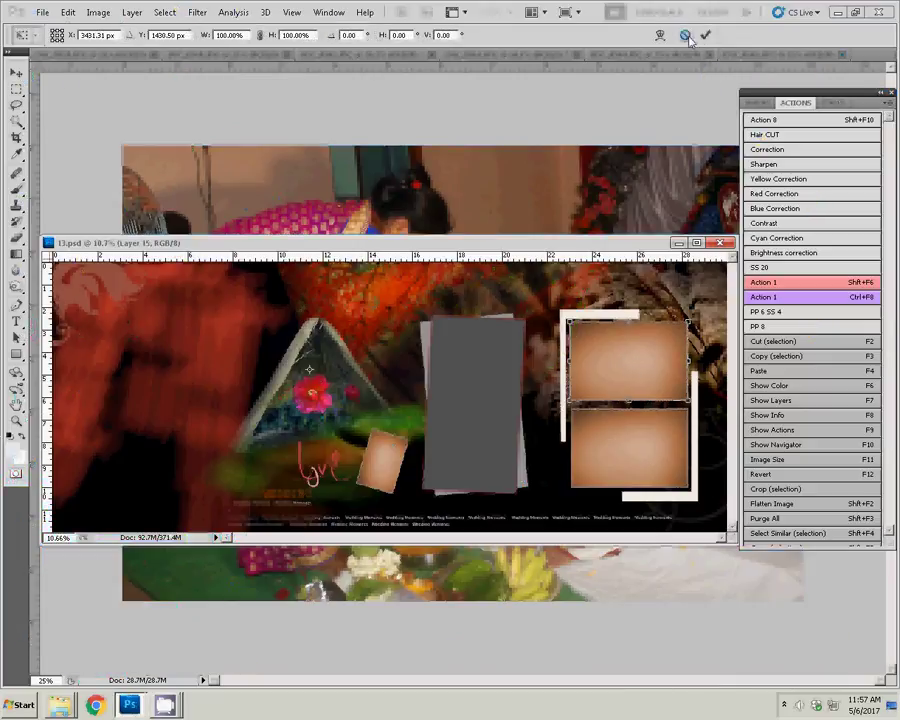
pyautogui.click(686, 35)
pyautogui.moveTo(660, 376); pyautogui.dragTo(158, 317)
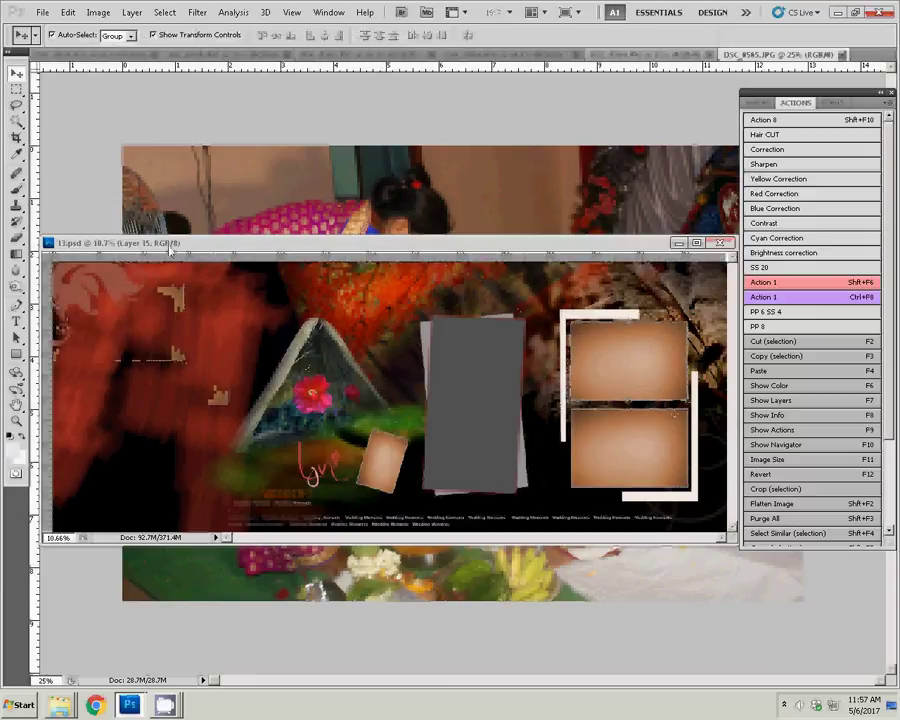
# Step: Show rulers and dock the 13.psd album template window as a tab
pyautogui.hotkey('ctrl', 'r')
pyautogui.moveTo(300, 243); pyautogui.dragTo(348, 51)
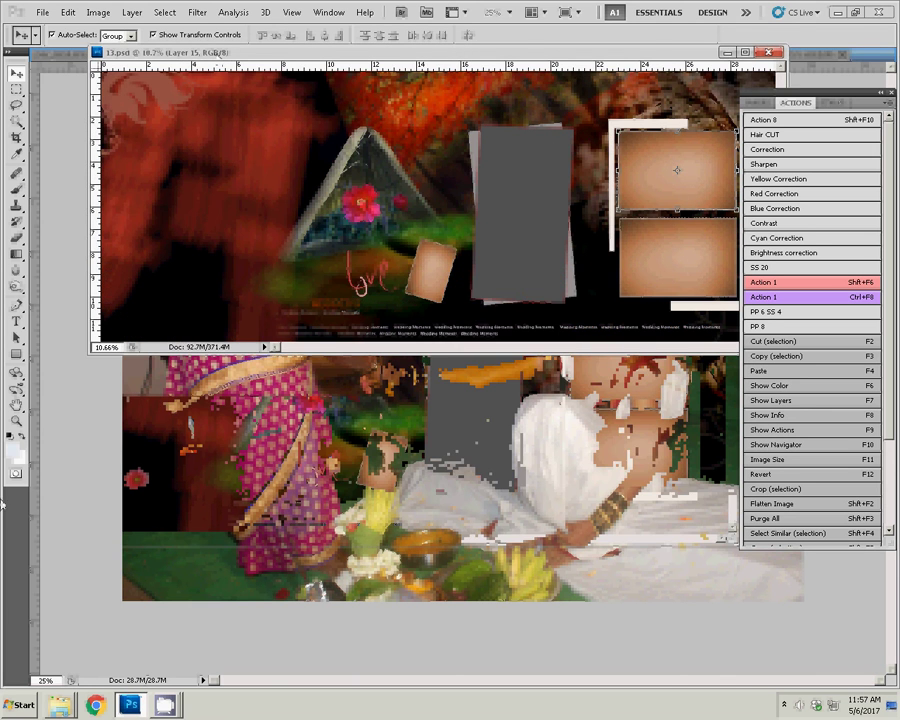
pyautogui.moveTo(443, 60); pyautogui.dragTo(428, 68)
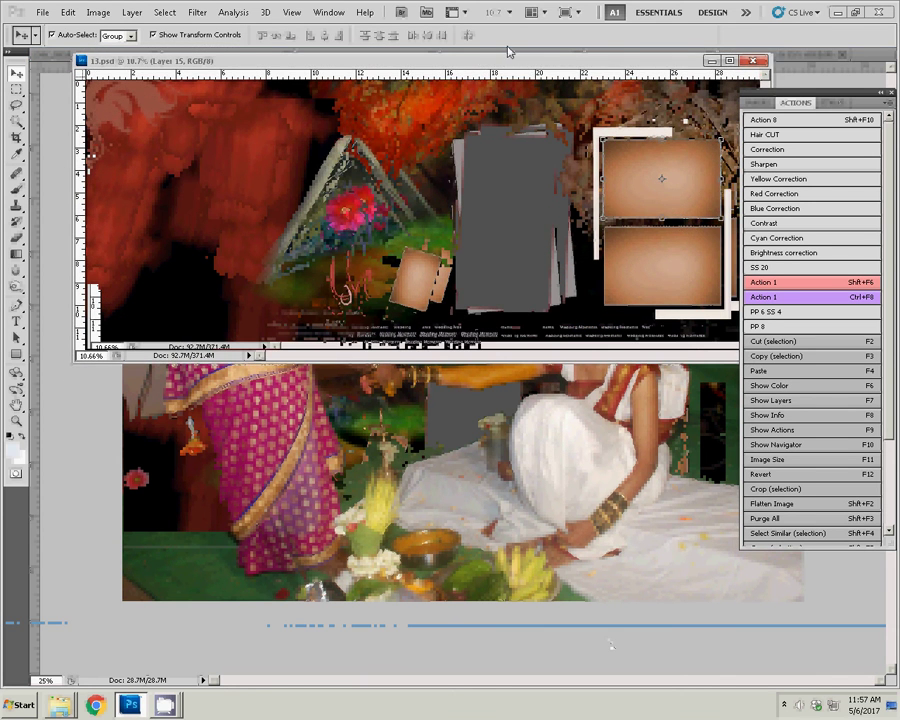
pyautogui.moveTo(508, 52)
pyautogui.mouseDown()
pyautogui.moveTo(502, 65)
pyautogui.moveTo(672, 57)
pyautogui.mouseUp()
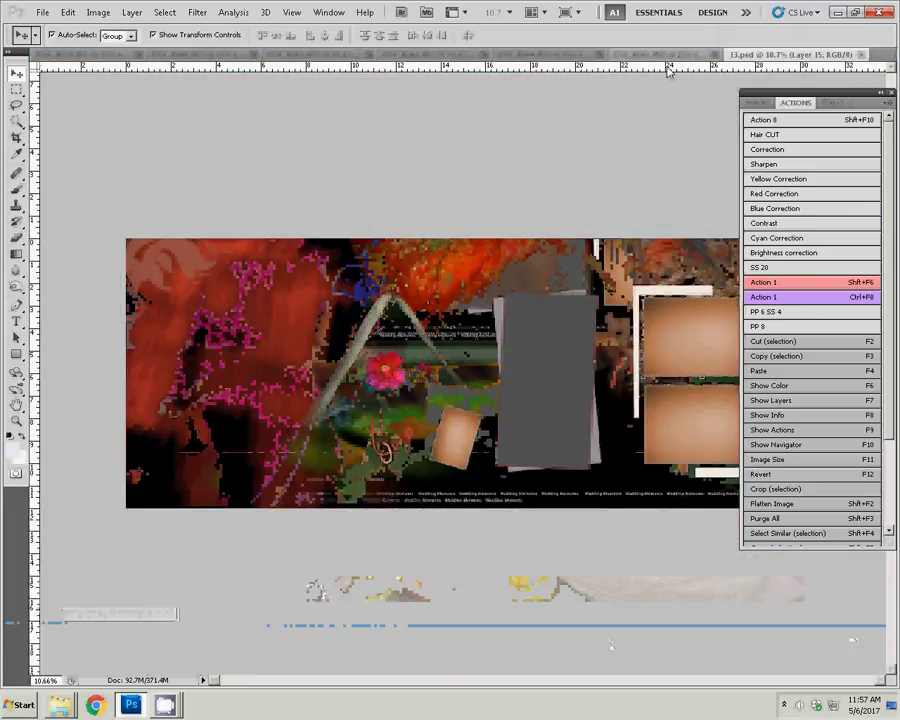
# Step: Resize the DSC_0565.JPG photo to 8 inches wide
pyautogui.click(668, 55)
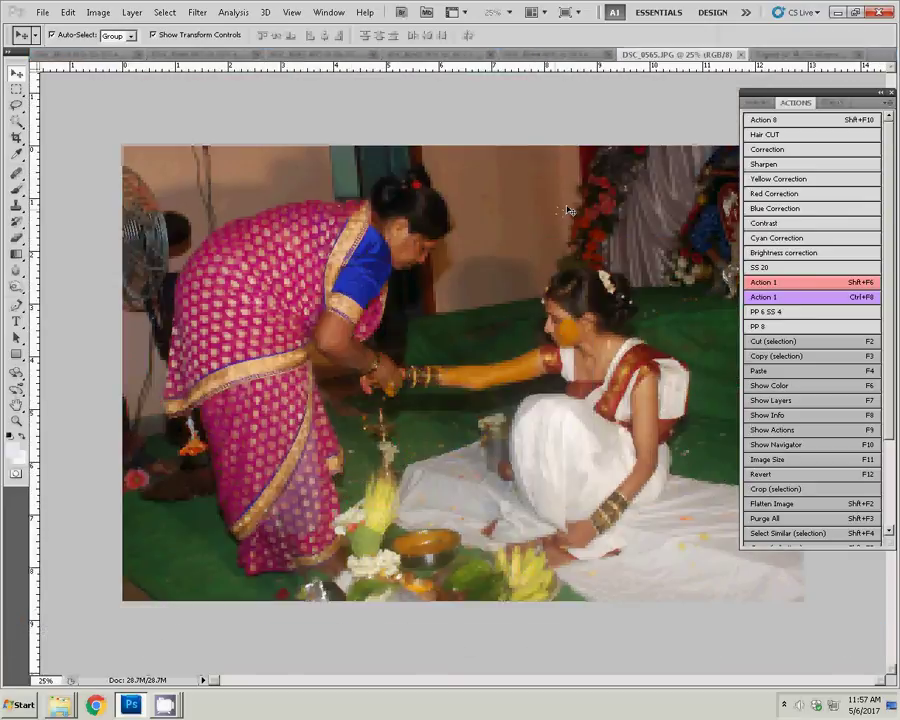
pyautogui.press('F11')
pyautogui.moveTo(406, 267); pyautogui.dragTo(376, 268)
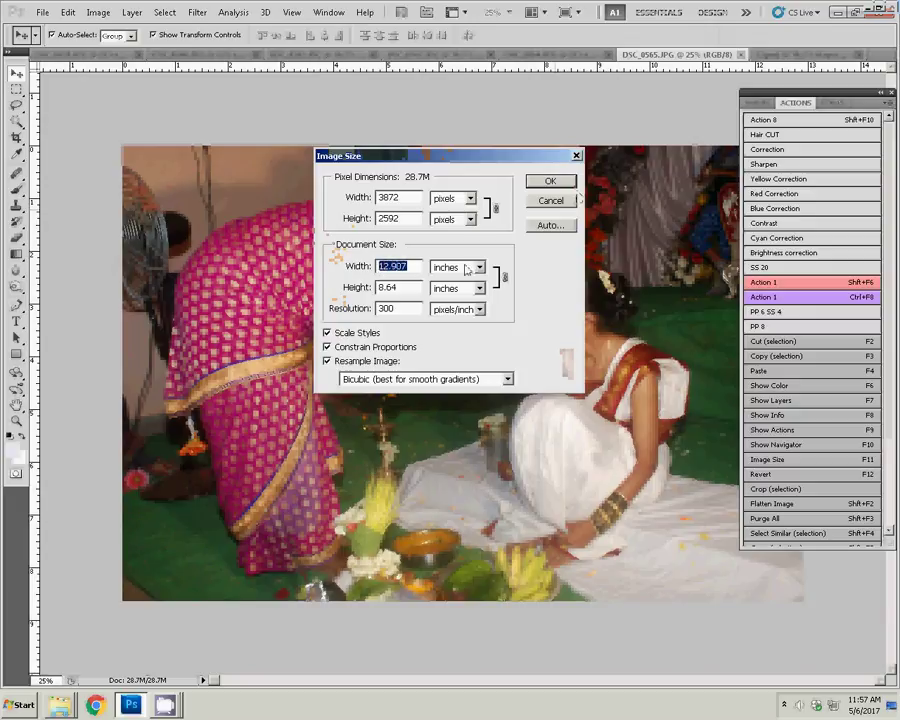
pyautogui.write('8')
pyautogui.click(549, 183)
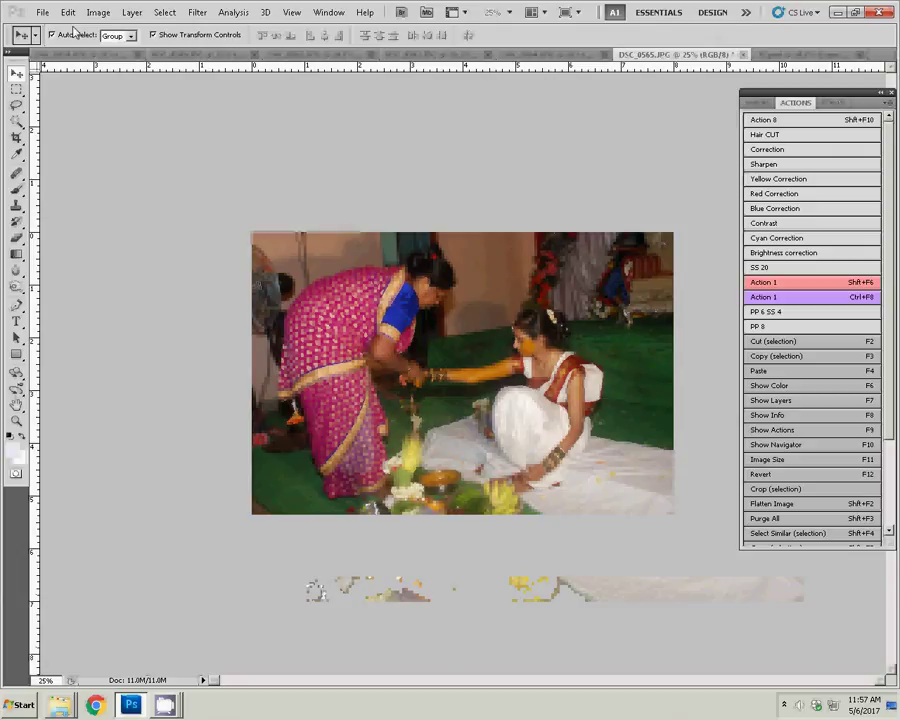
# Step: Select all of the photo, cut it to the clipboard, and close it without saving
pyautogui.click(163, 13)
pyautogui.click(167, 28)
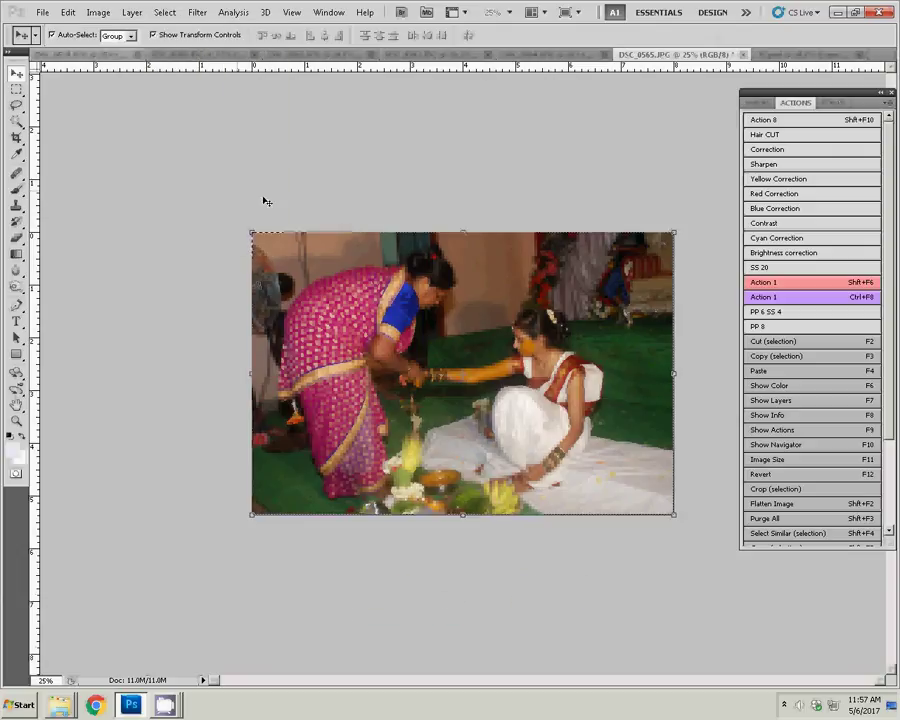
pyautogui.click(165, 13)
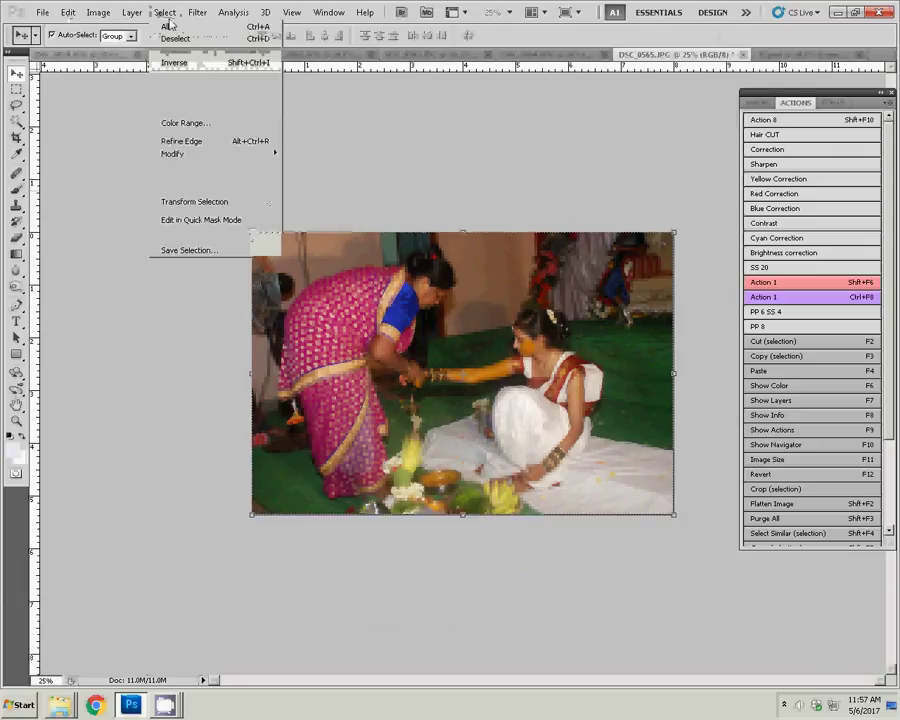
pyautogui.click(67, 12)
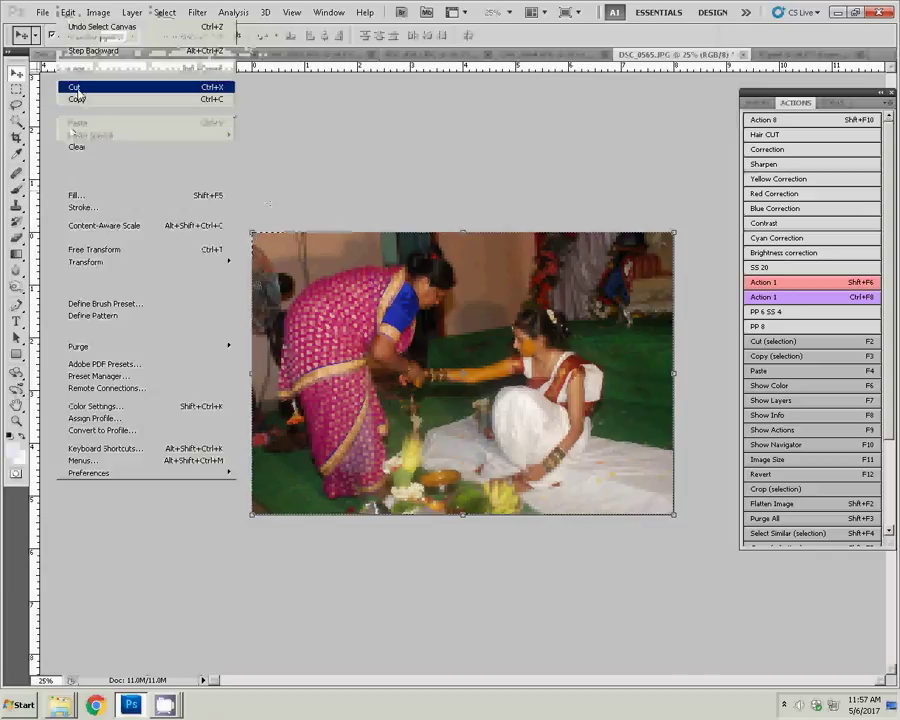
pyautogui.click(218, 90)
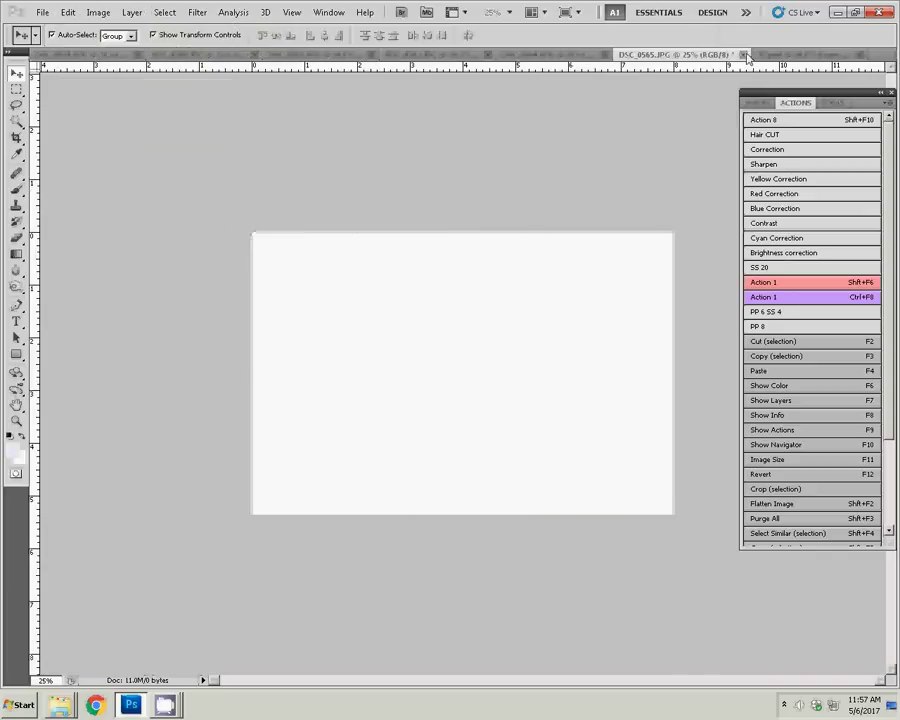
pyautogui.click(745, 57)
pyautogui.click(451, 265)
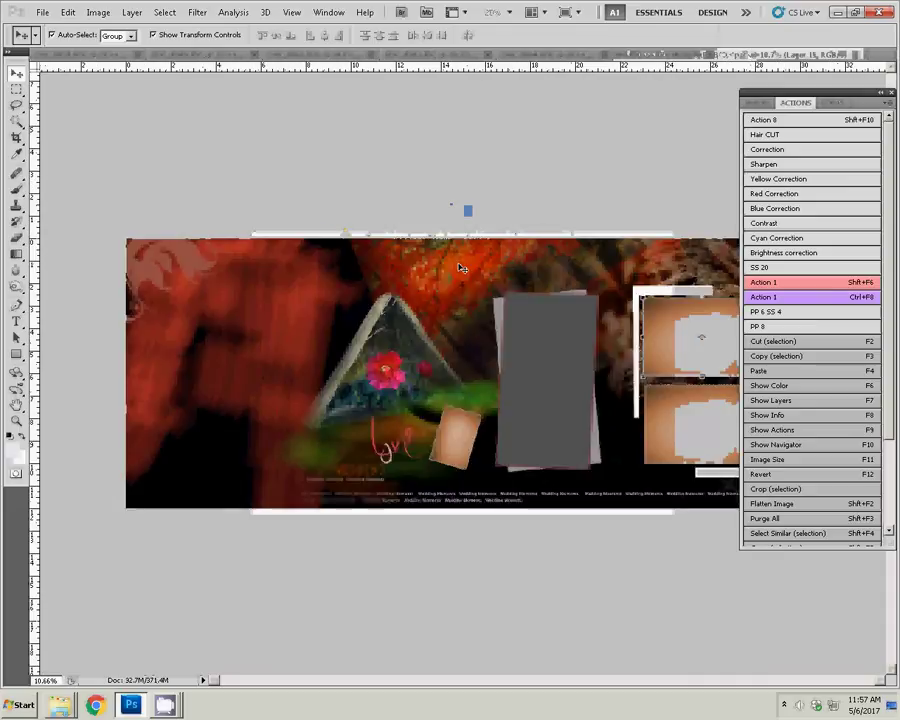
# Step: Paste the photo above the WEDDING layer, move it to the upper left, then select Layer 12
pyautogui.click(774, 104)
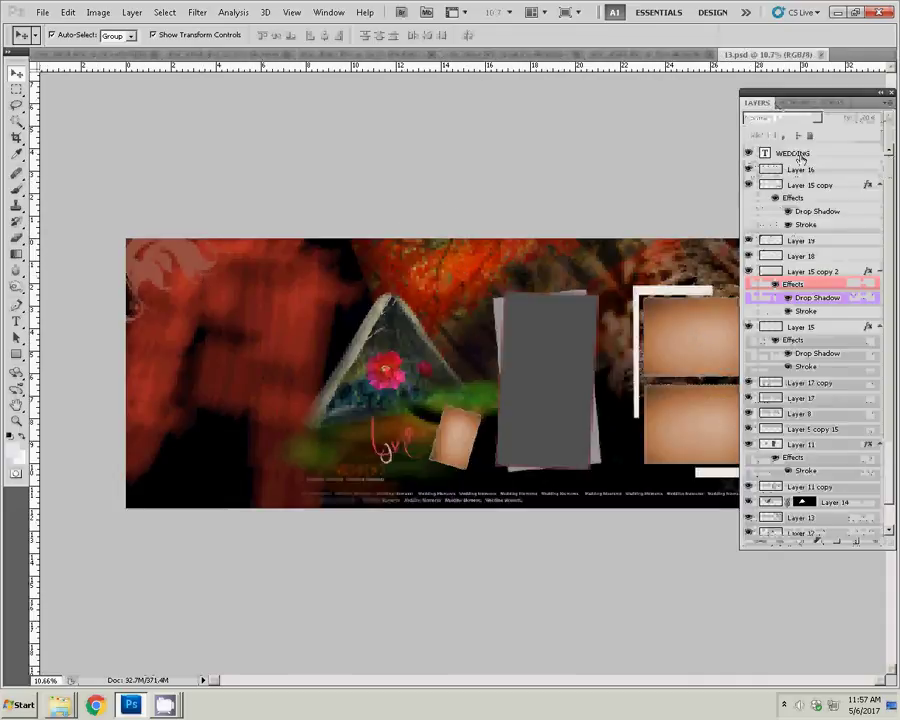
pyautogui.click(840, 153)
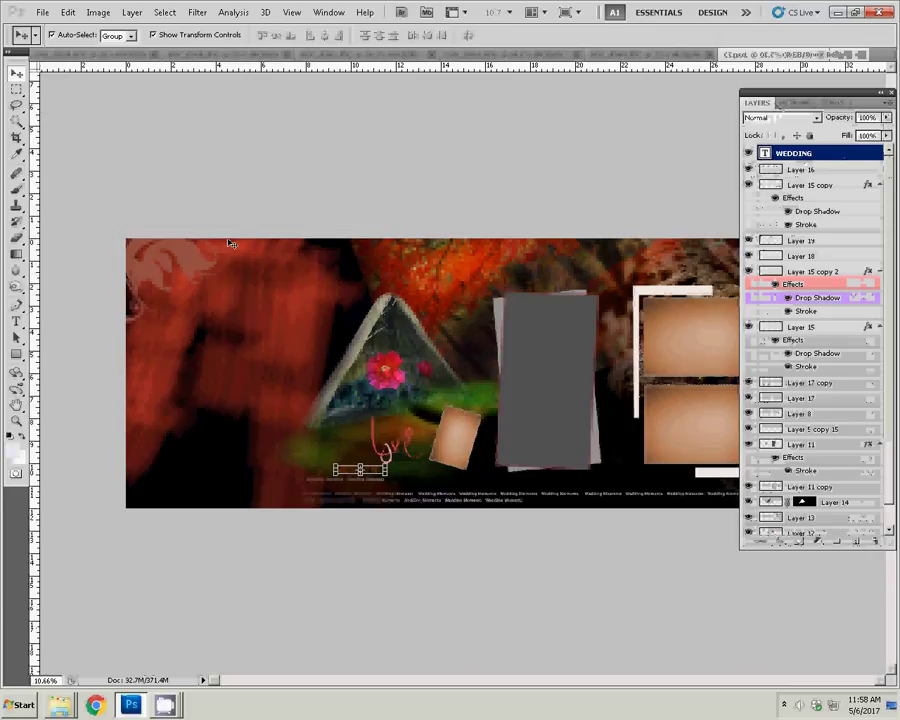
pyautogui.click(60, 16)
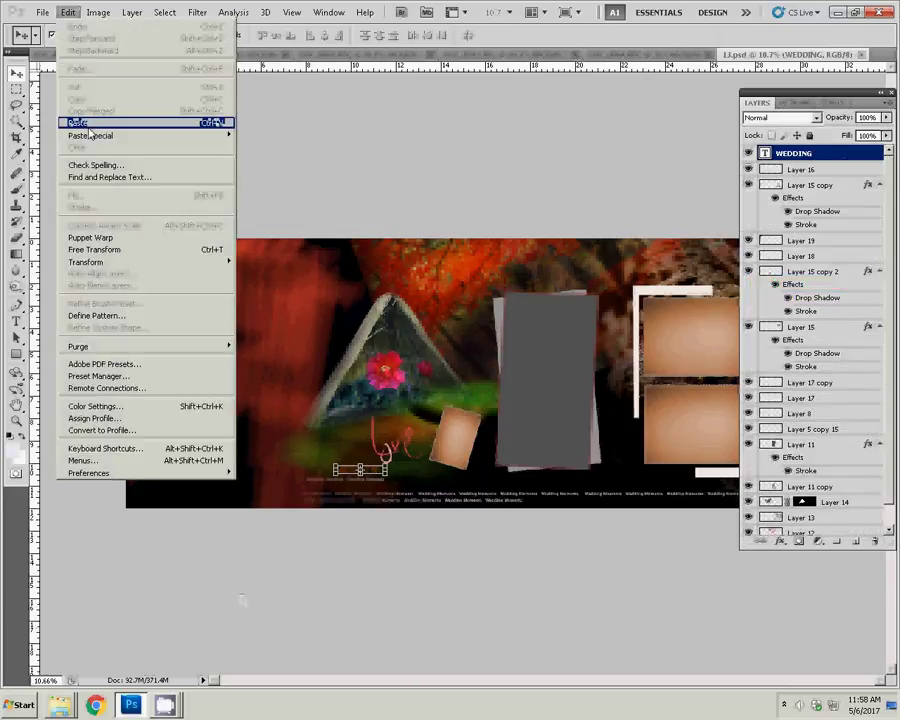
pyautogui.click(220, 128)
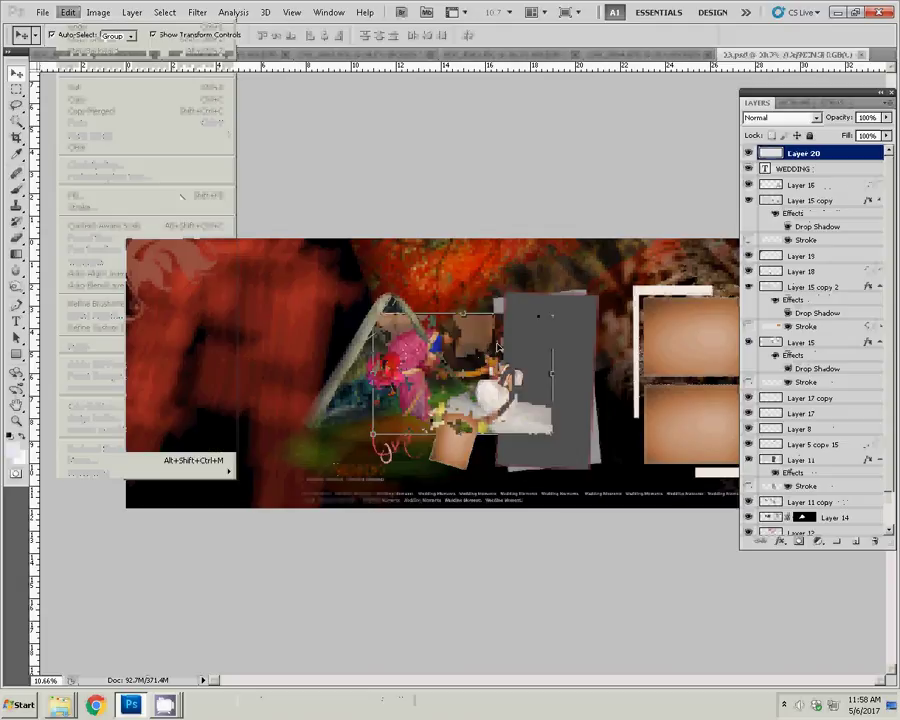
pyautogui.moveTo(486, 350); pyautogui.dragTo(300, 298)
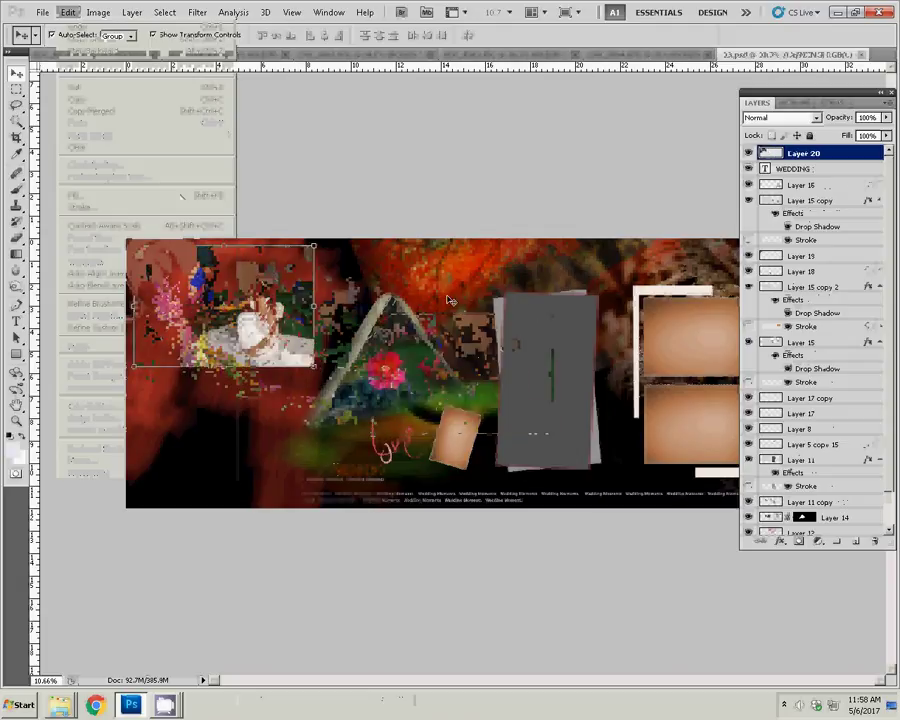
pyautogui.click(483, 296)
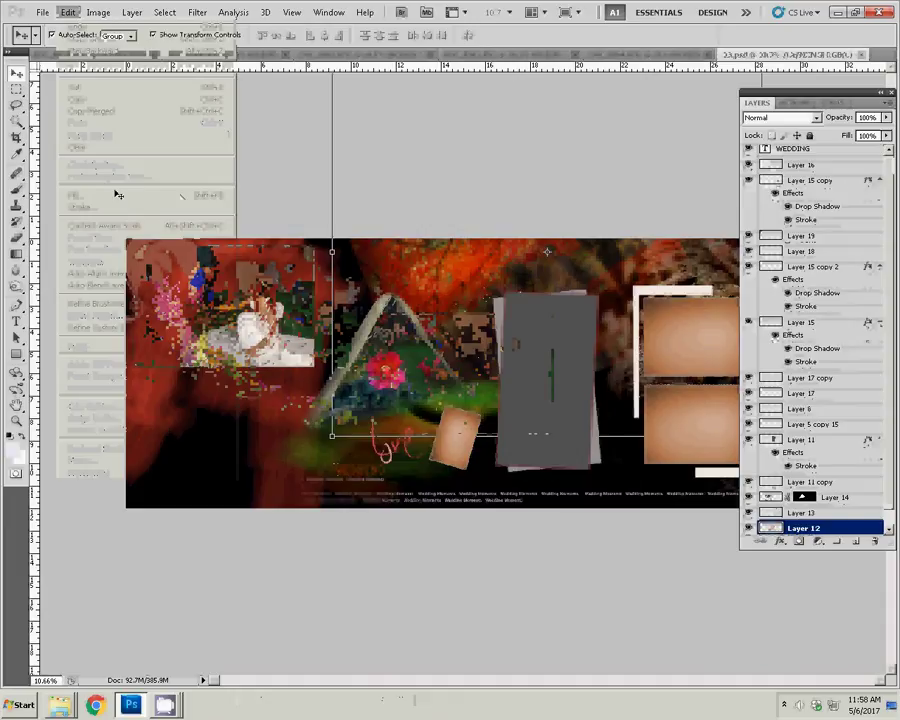
pyautogui.click(98, 13)
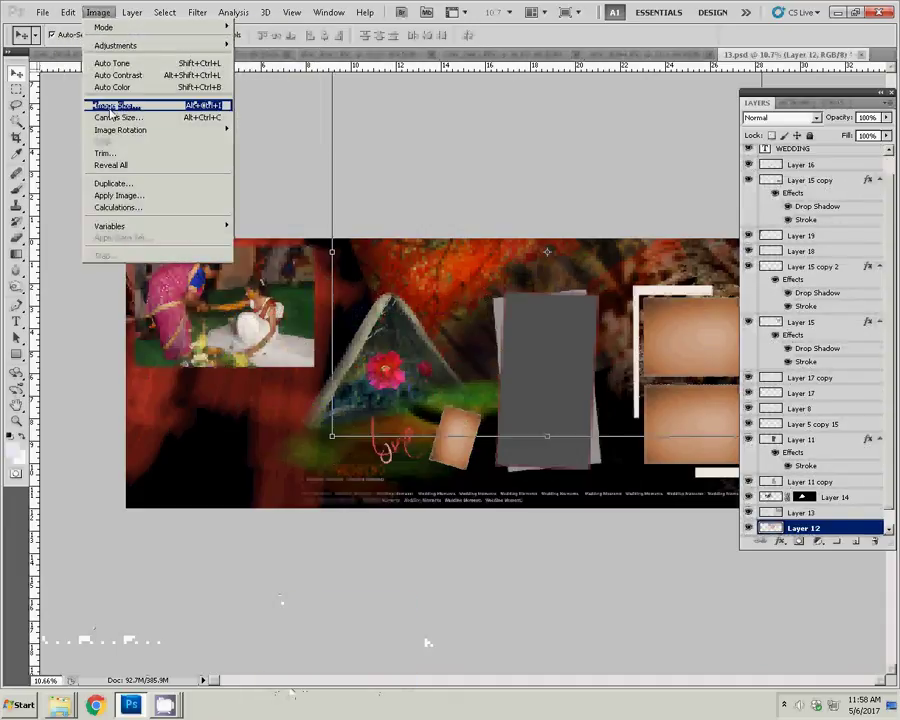
# Step: Turn off Constrain Proportions and set the album document width to 36 inches
pyautogui.click(115, 105)
pyautogui.click(327, 347)
pyautogui.doubleClick(390, 266)
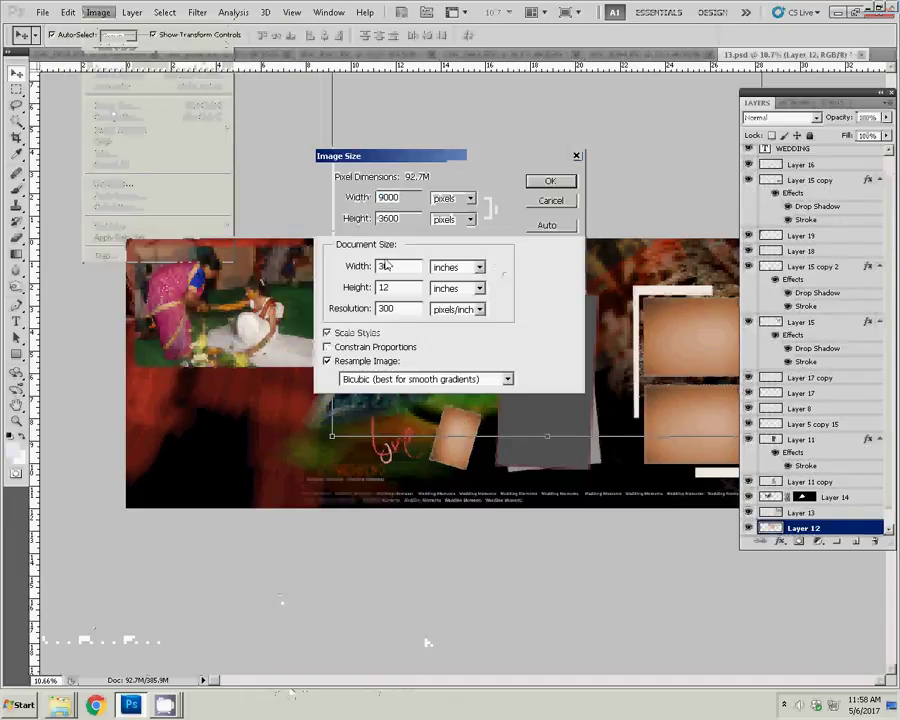
pyautogui.write('3')
pyautogui.write('6')
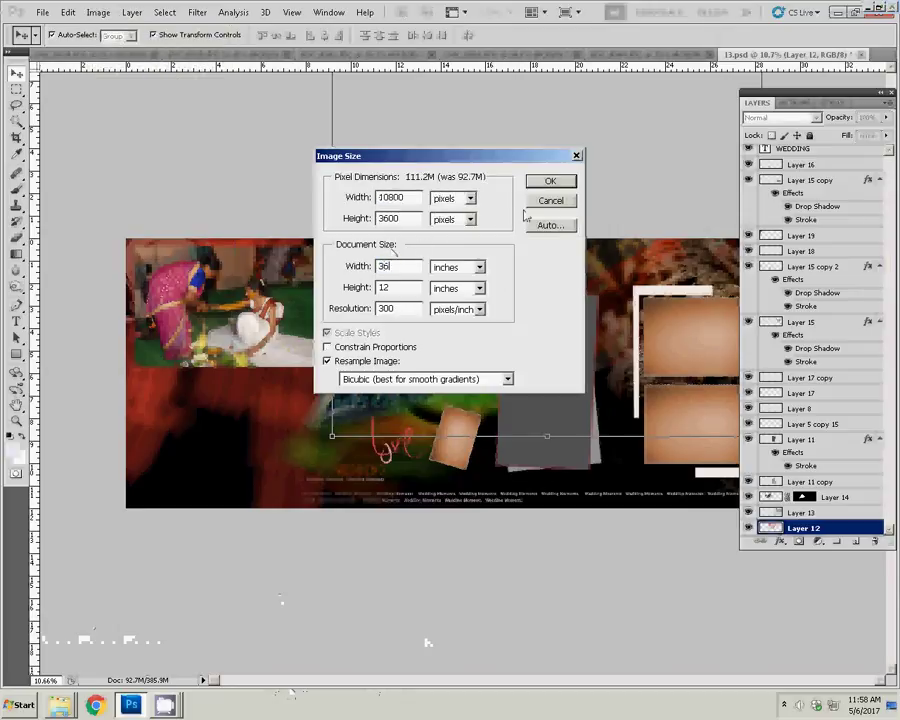
pyautogui.click(548, 182)
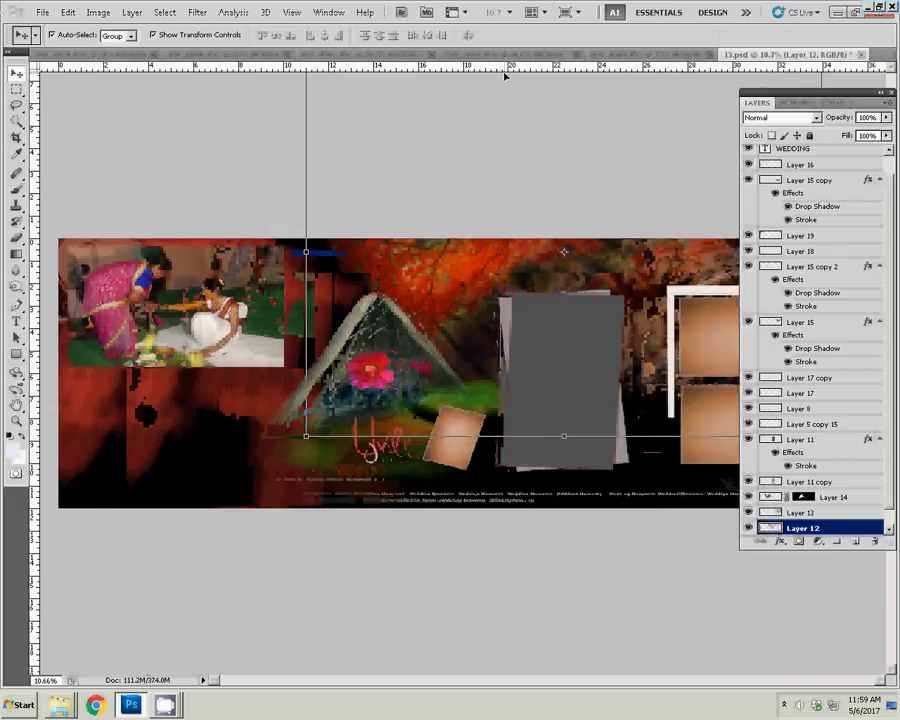
# Step: Re-paste the wedding photo at the page's upper left, then bring up DSC_0564.JPG
pyautogui.hotkey('ctrl', 'v')
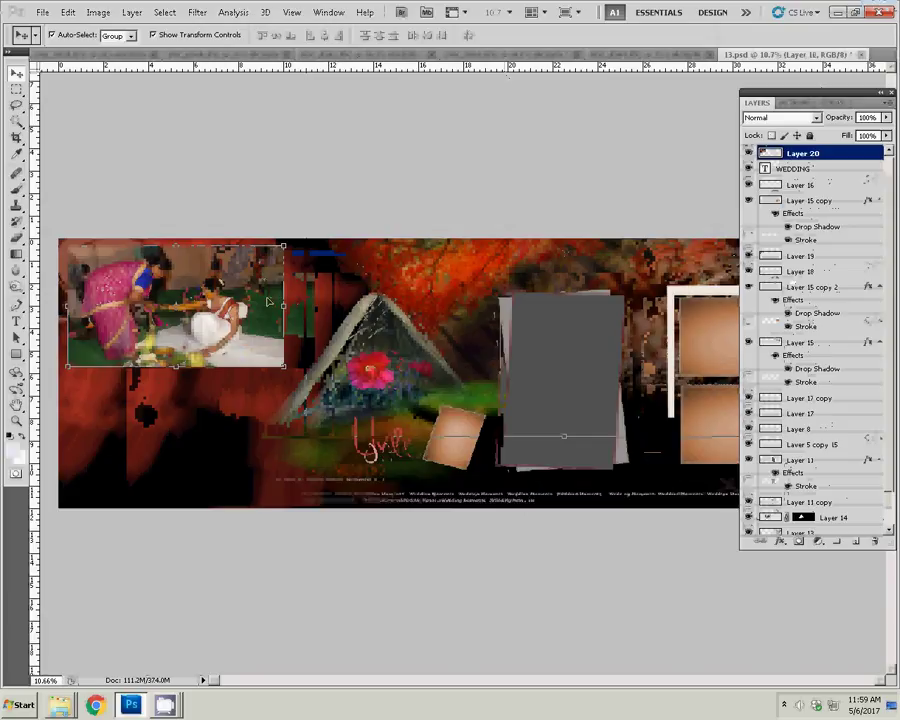
pyautogui.press('Delete')
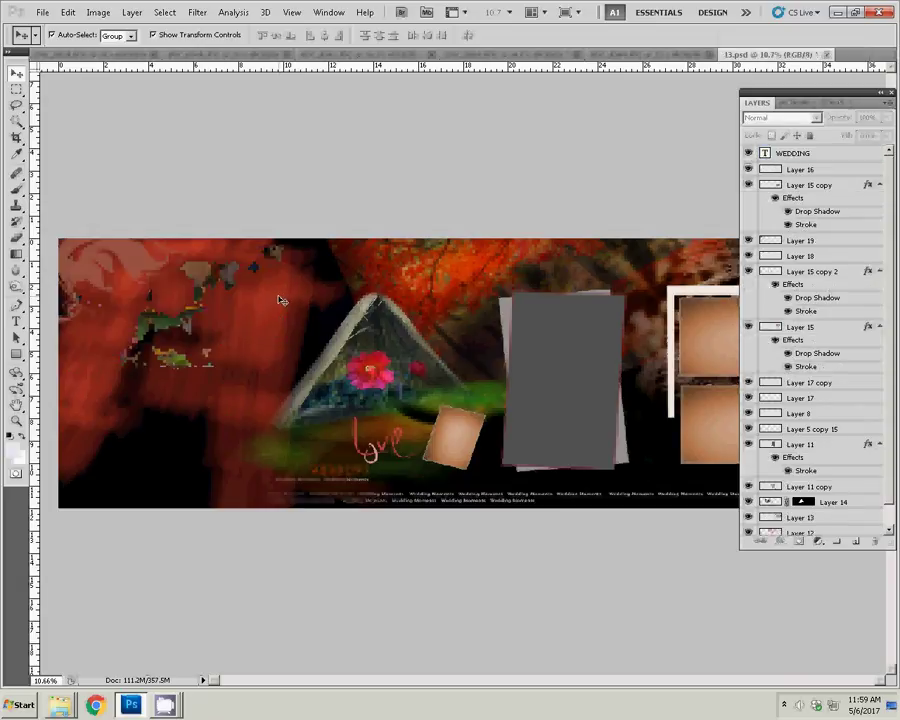
pyautogui.hotkey('ctrl', 'v')
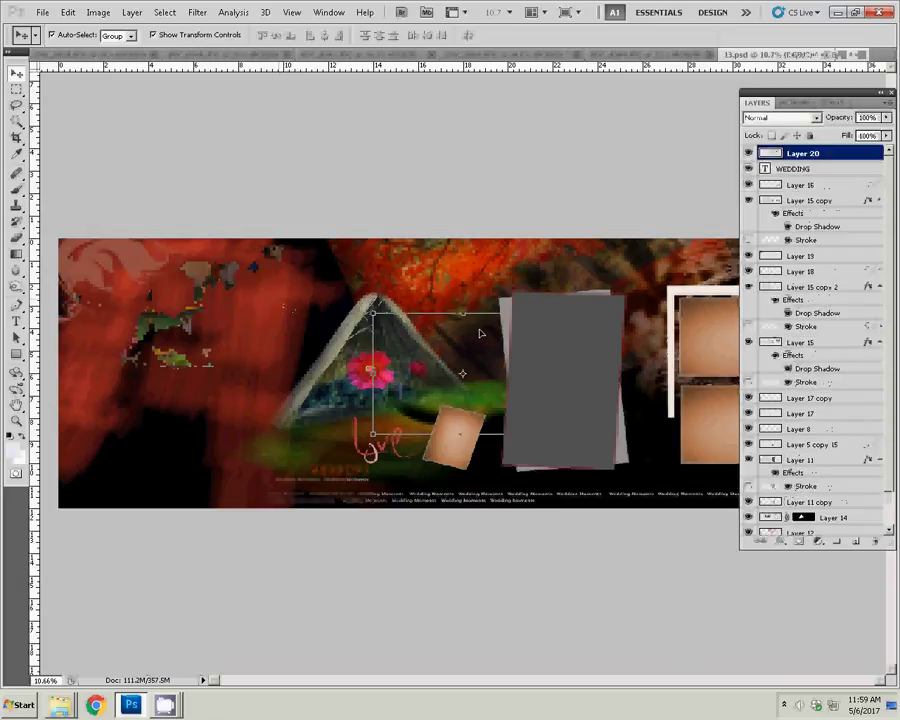
pyautogui.moveTo(480, 333)
pyautogui.mouseDown()
pyautogui.moveTo(228, 292)
pyautogui.moveTo(180, 270)
pyautogui.mouseUp()
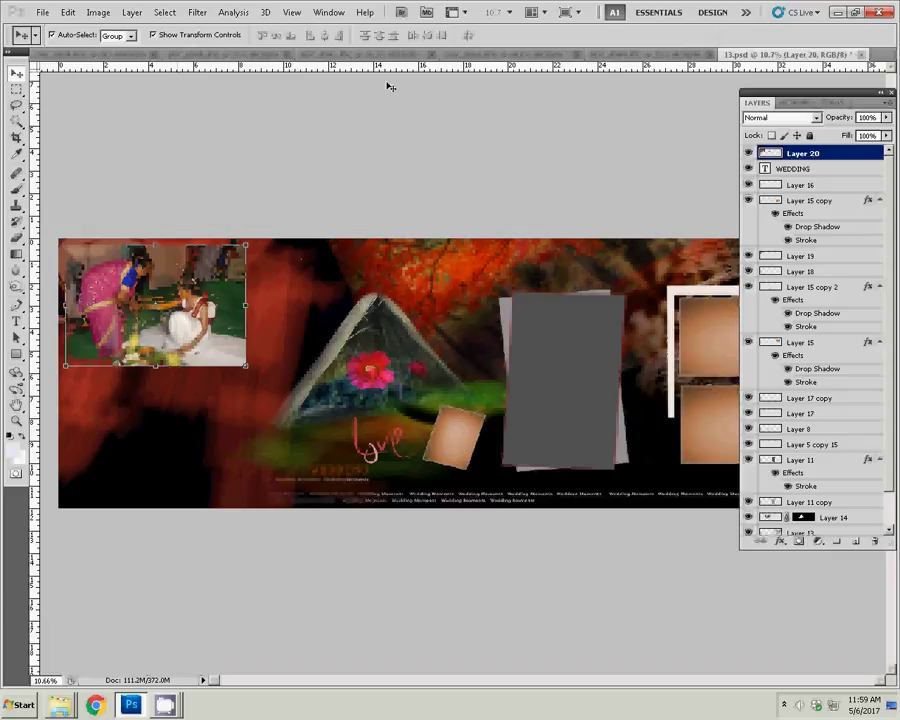
pyautogui.hotkey('ctrl', 'shift', 'e')
pyautogui.scroll(3, 421, 203)
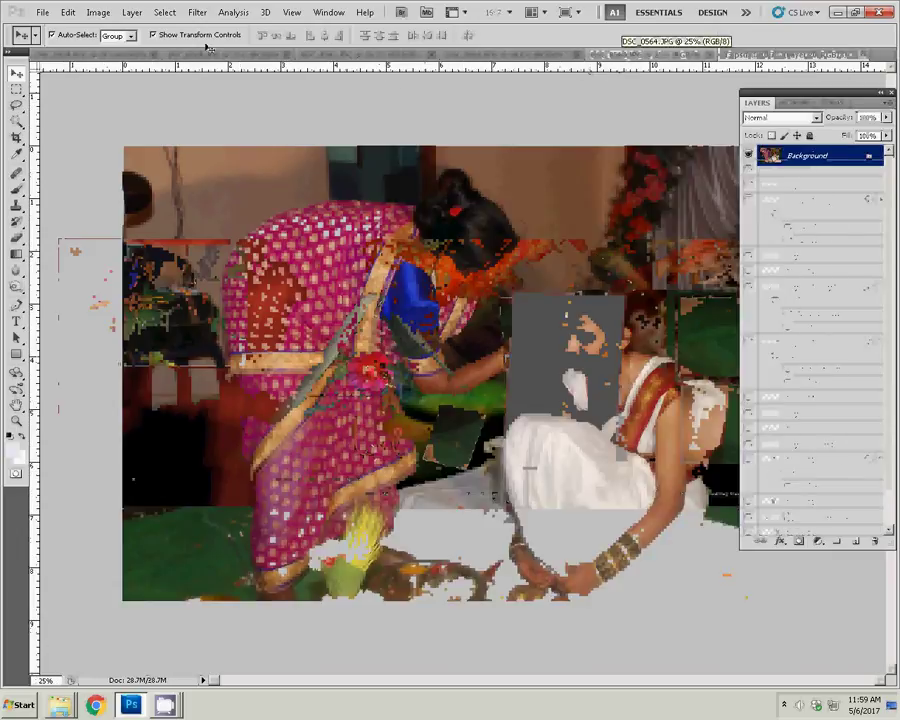
# Step: Resize DSC_0564.JPG proportionally to 8 inches wide
pyautogui.click(98, 12)
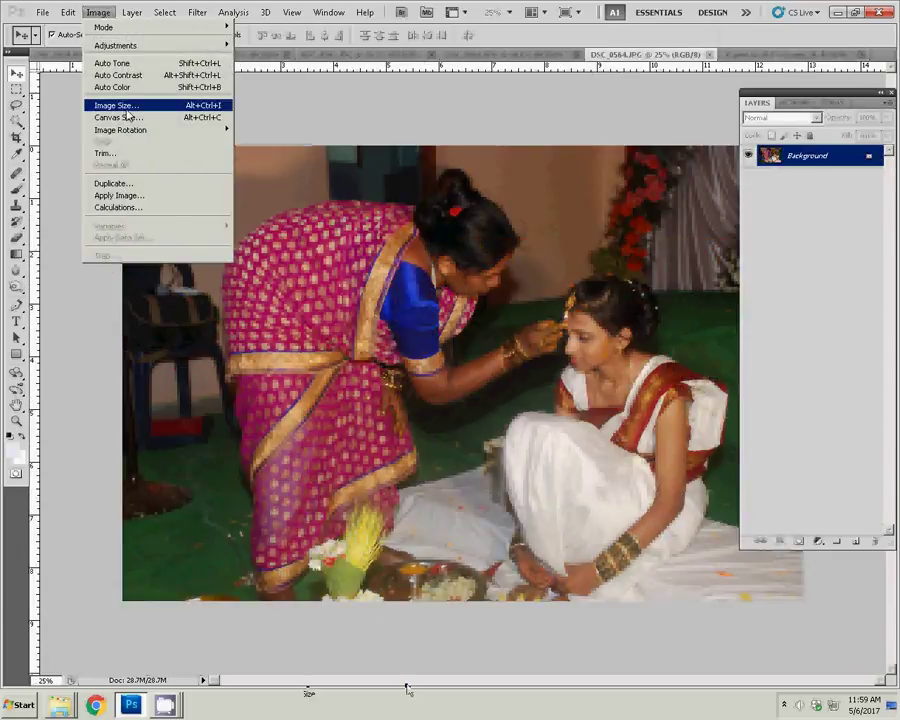
pyautogui.click(220, 106)
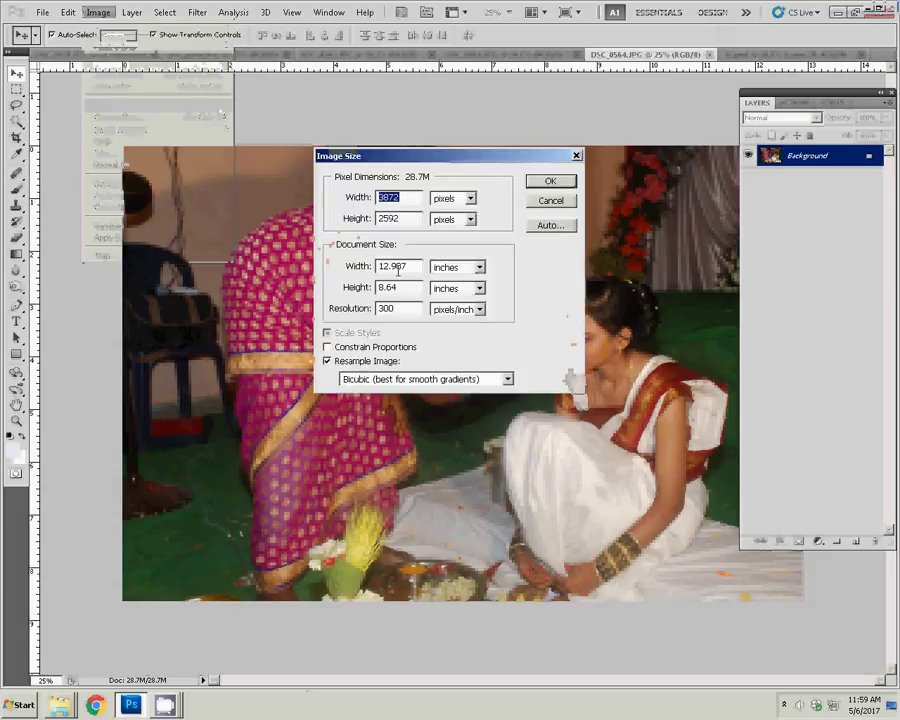
pyautogui.click(328, 347)
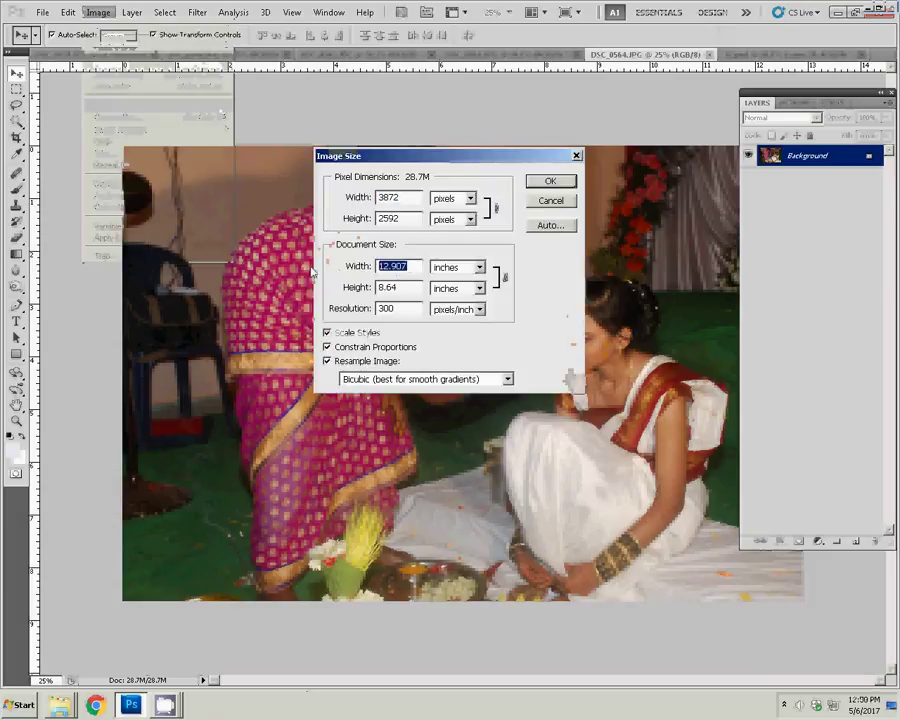
pyautogui.write('8')
pyautogui.click(549, 184)
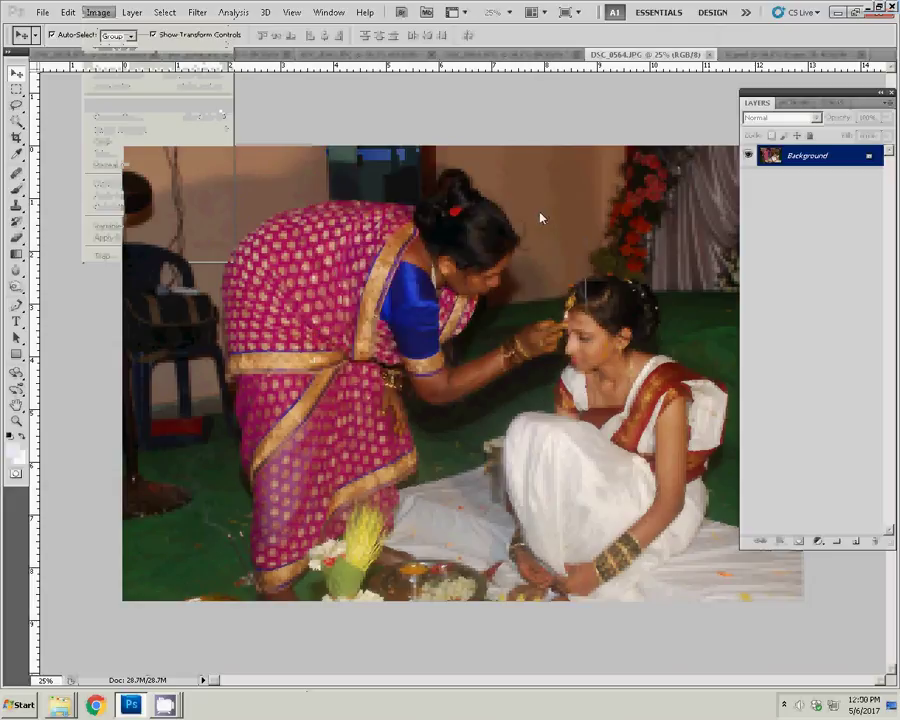
# Step: Select all of the resized photo, copy it, and close the document unsaved
pyautogui.hotkey('ctrl', 'a')
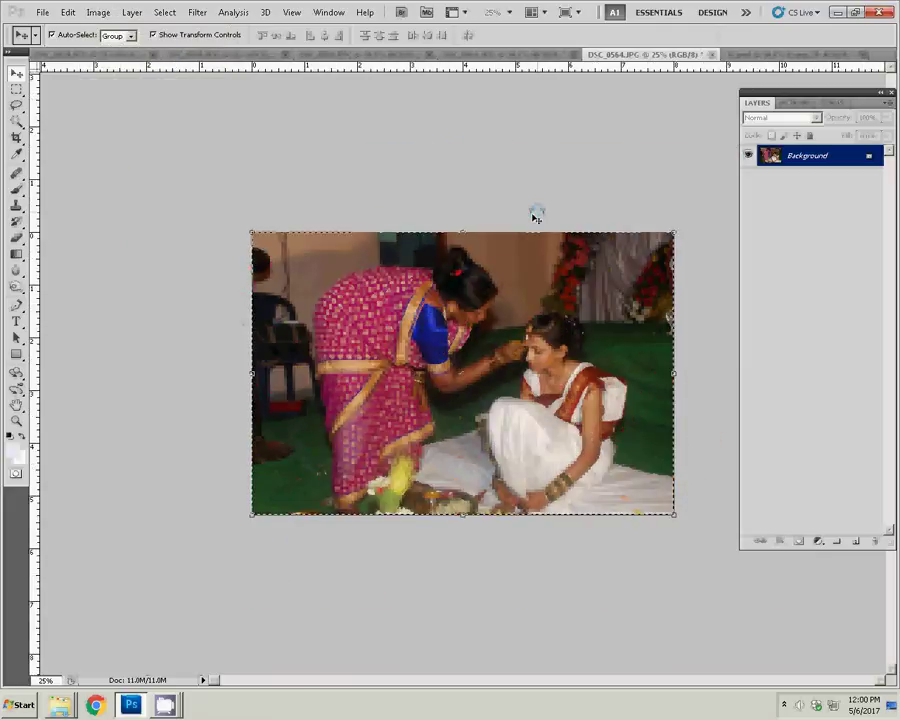
pyautogui.press('Delete')
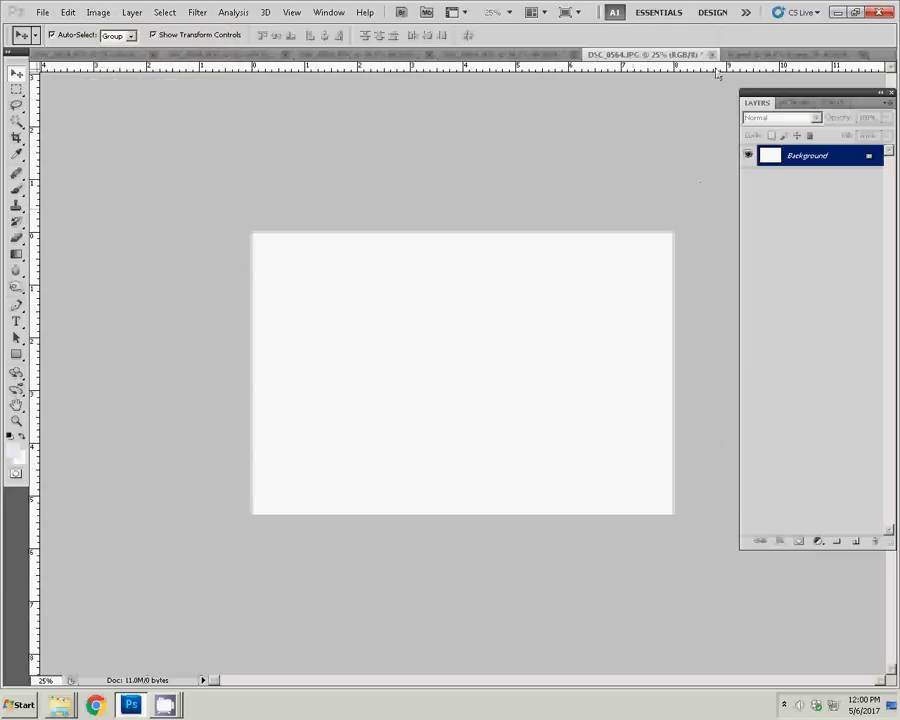
pyautogui.hotkey('ctrl', 'w')
pyautogui.click(452, 267)
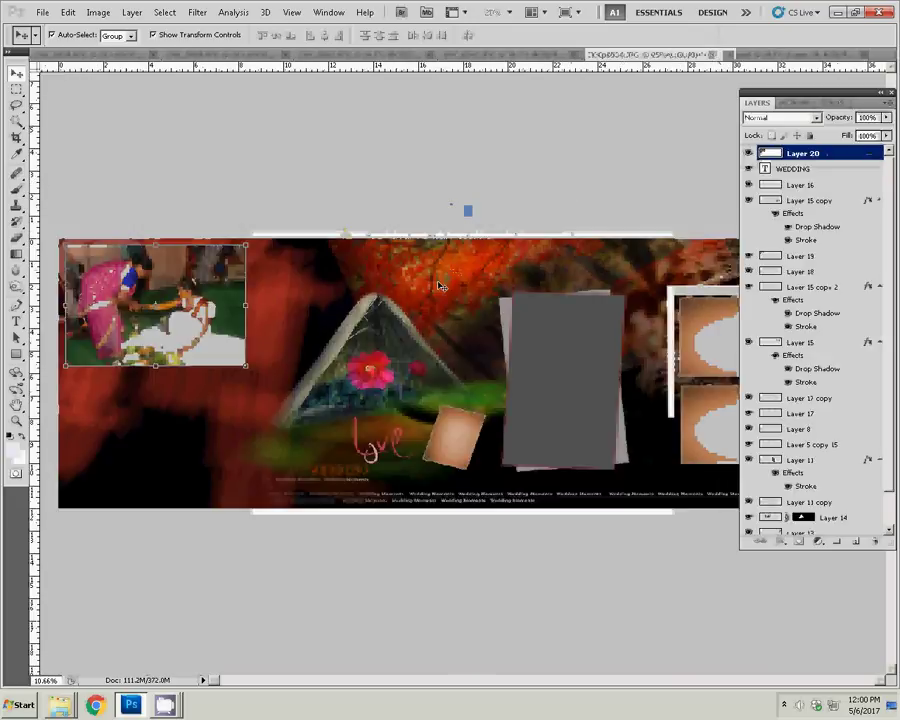
# Step: Paste the photo into the lower left slot below the first, then bring up DSC_0563.JPG
pyautogui.hotkey('ctrl', 'v')
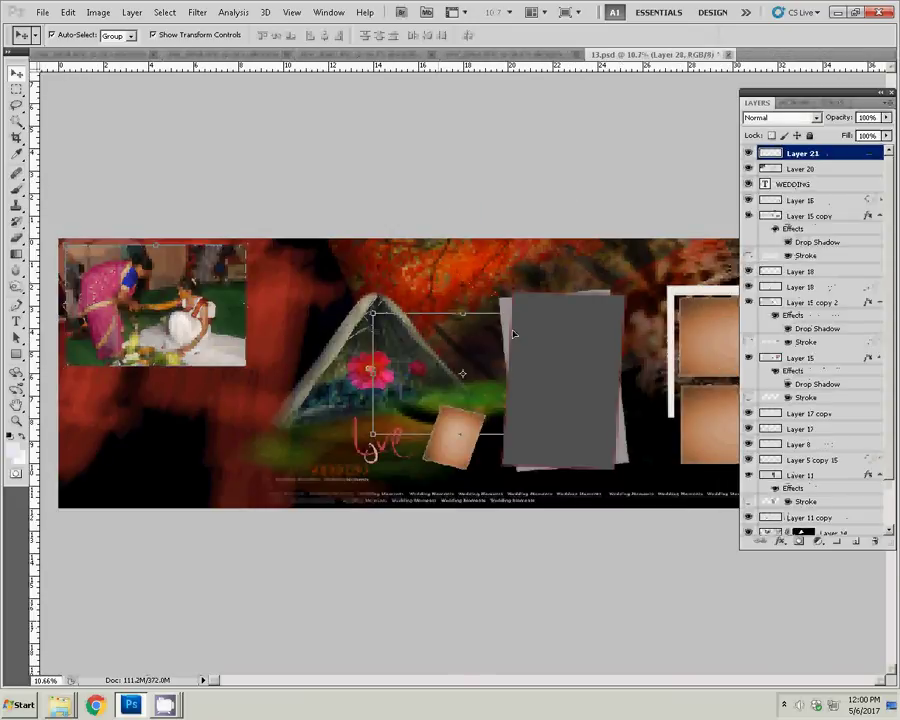
pyautogui.moveTo(510, 326)
pyautogui.mouseDown()
pyautogui.moveTo(380, 368)
pyautogui.moveTo(216, 390)
pyautogui.mouseUp()
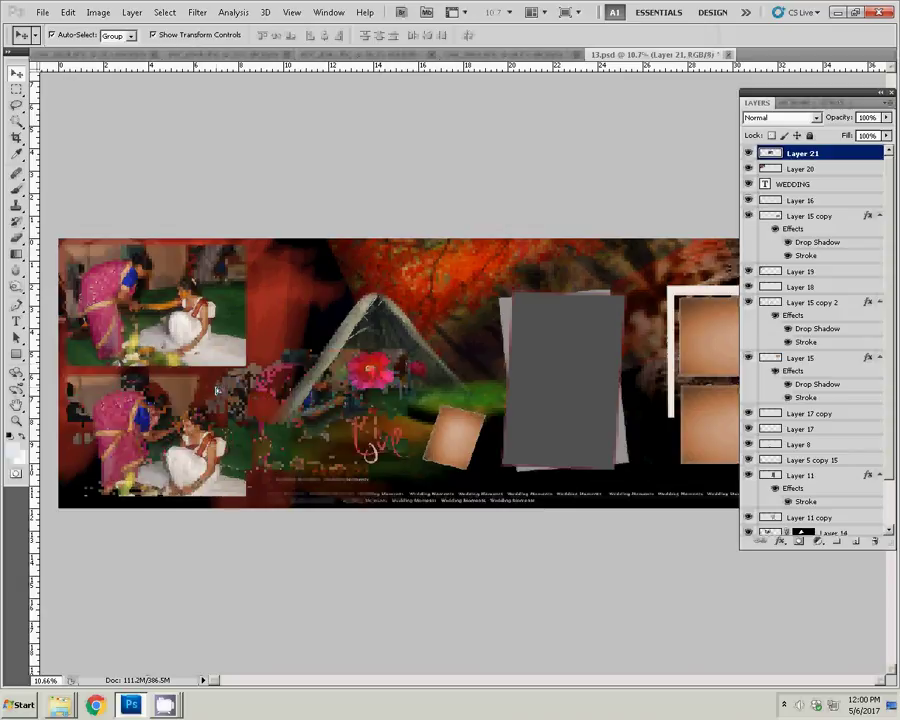
pyautogui.click(514, 50)
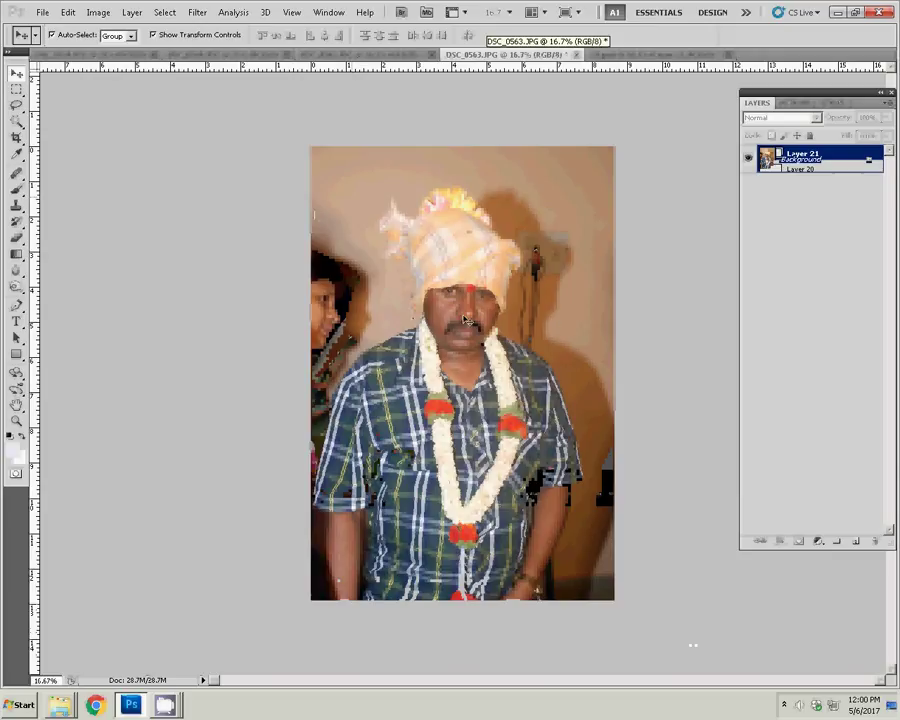
# Step: Resize DSC_0563.JPG to 6 inches wide (1800 × 2689 pixels)
pyautogui.hotkey('ctrl', 'alt', 'i')
pyautogui.click(380, 266)
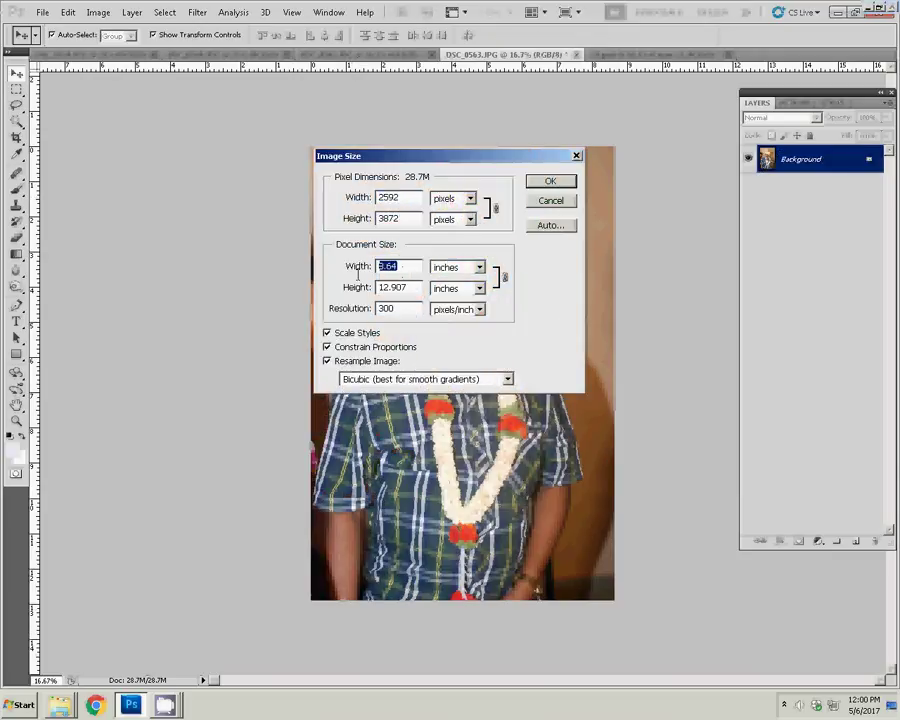
pyautogui.write('6')
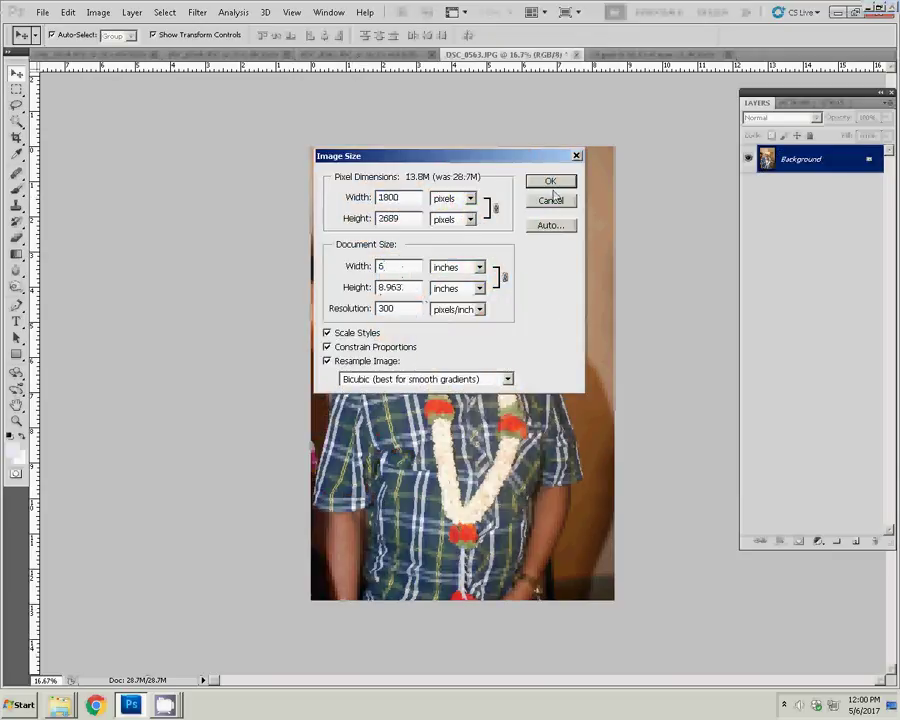
pyautogui.click(550, 186)
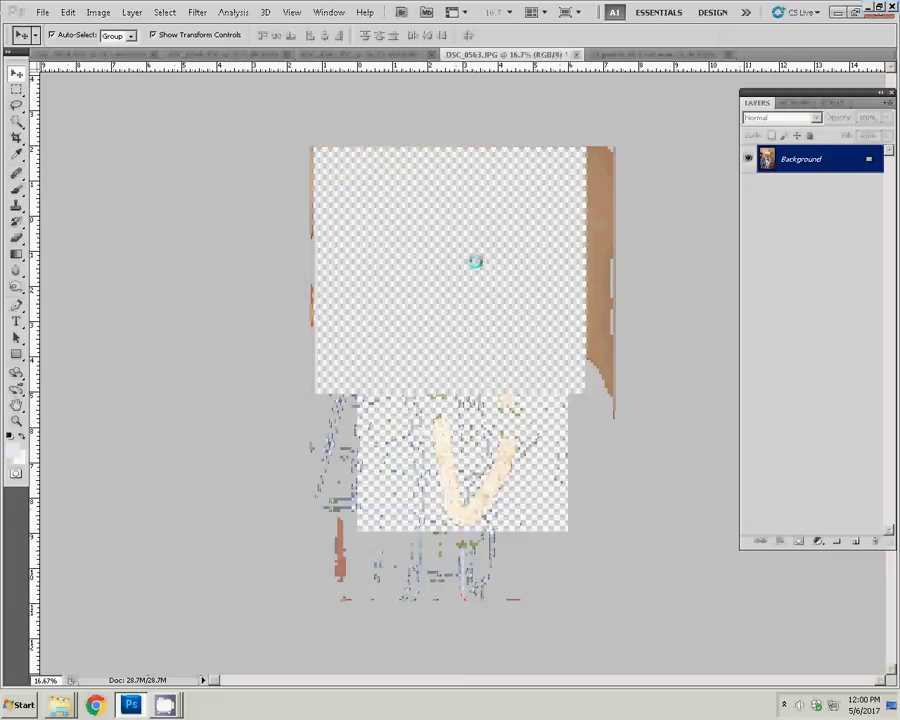
# Step: Zoom in to 200% on the man's face
pyautogui.press('z')
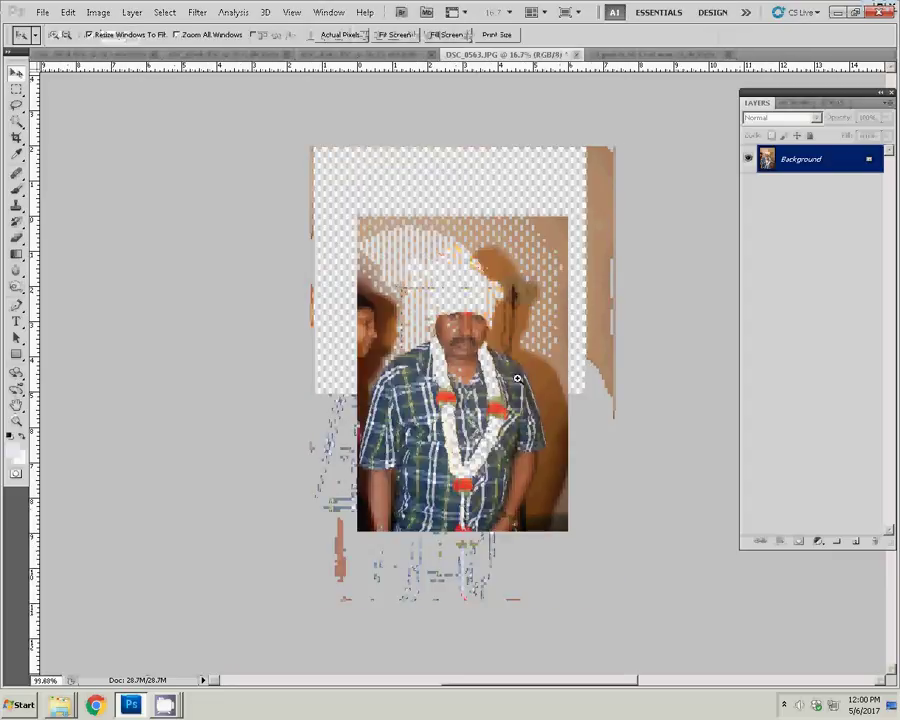
pyautogui.moveTo(400, 319); pyautogui.dragTo(410, 366)
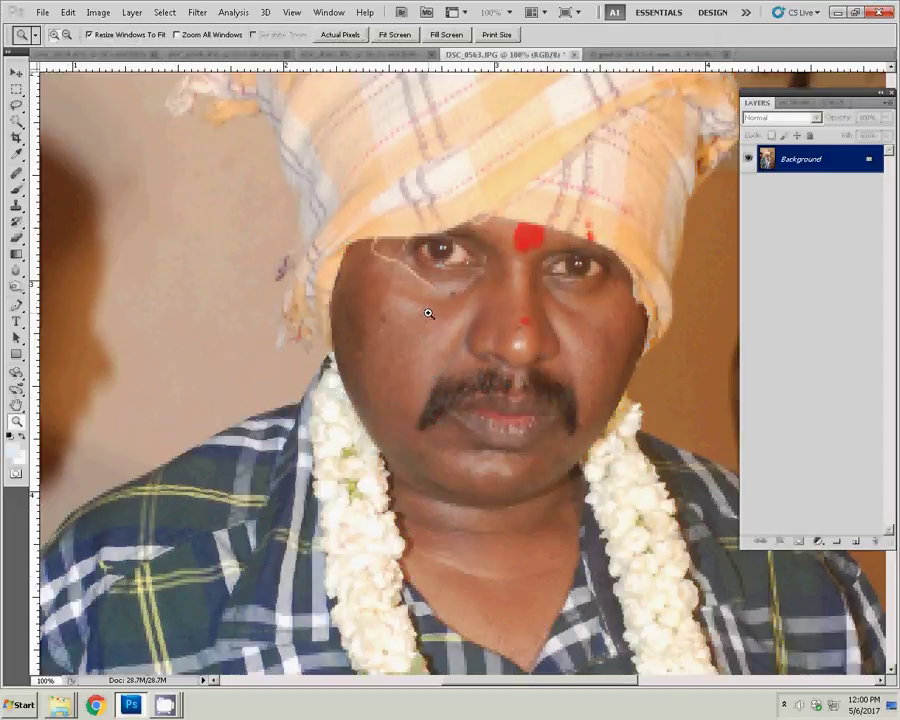
pyautogui.click(428, 316)
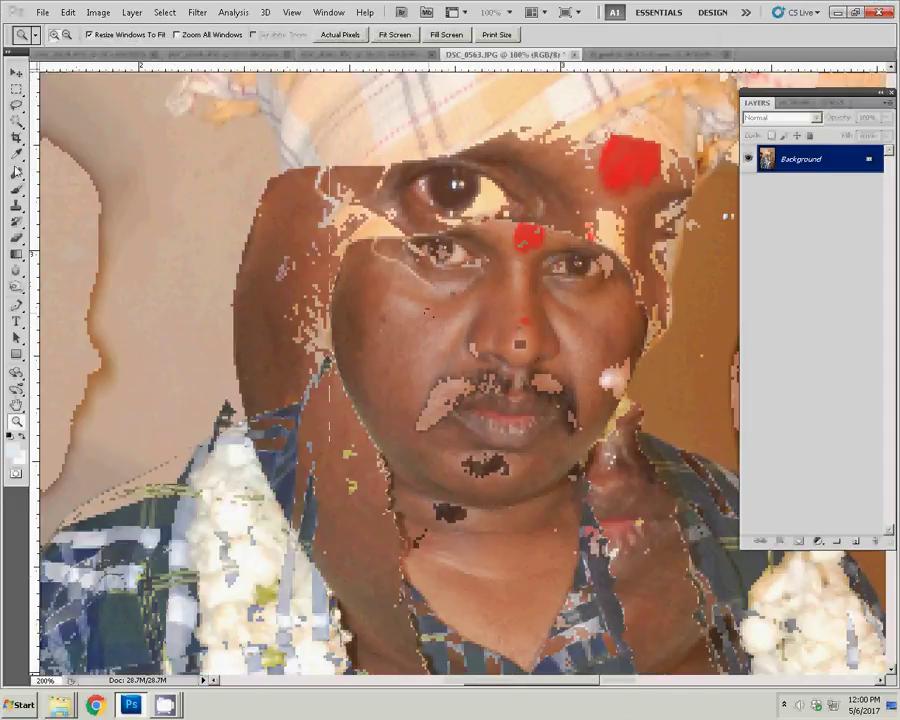
# Step: Use the Patch Tool to patch the cheek blemishes and the red spot on the nose
pyautogui.click(16, 172)
pyautogui.rightClick(16, 172)
pyautogui.click(60, 199)
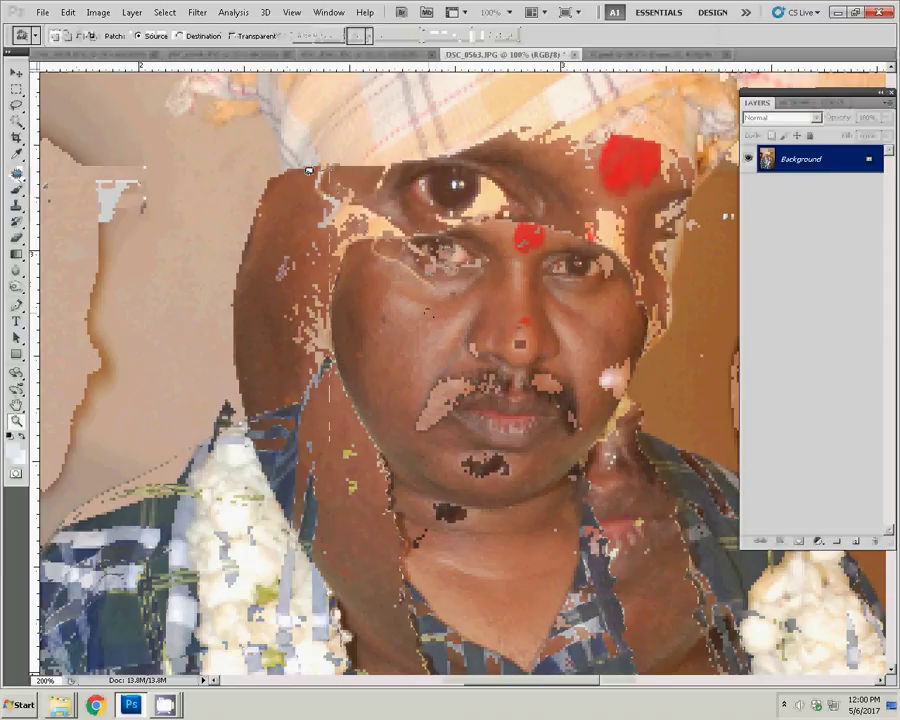
pyautogui.moveTo(333, 188); pyautogui.dragTo(372, 238)
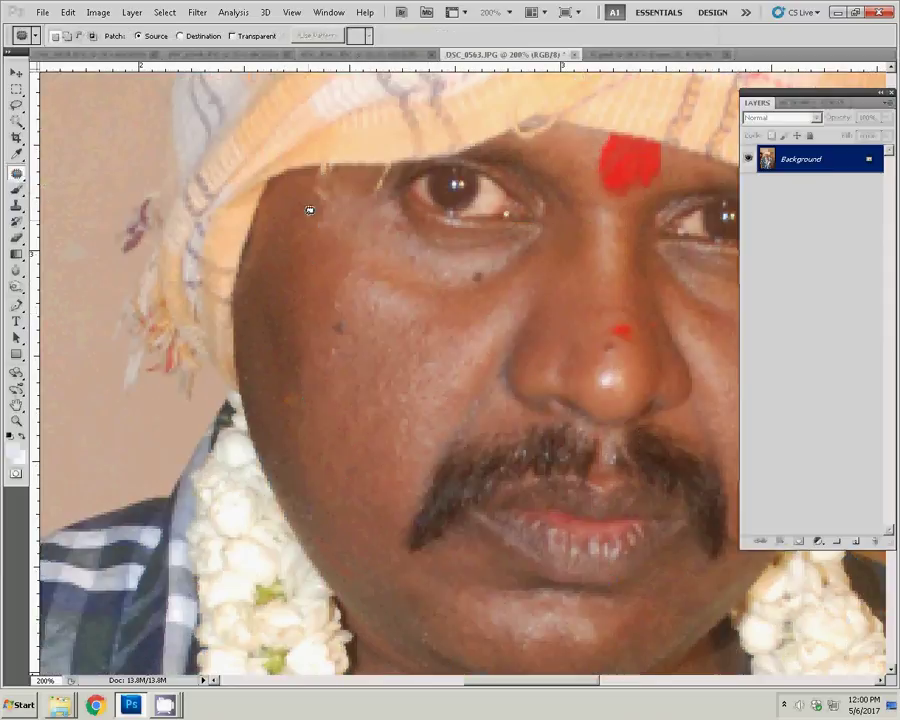
pyautogui.moveTo(312, 188); pyautogui.dragTo(313, 240)
pyautogui.moveTo(334, 302); pyautogui.dragTo(345, 303)
pyautogui.click(338, 360)
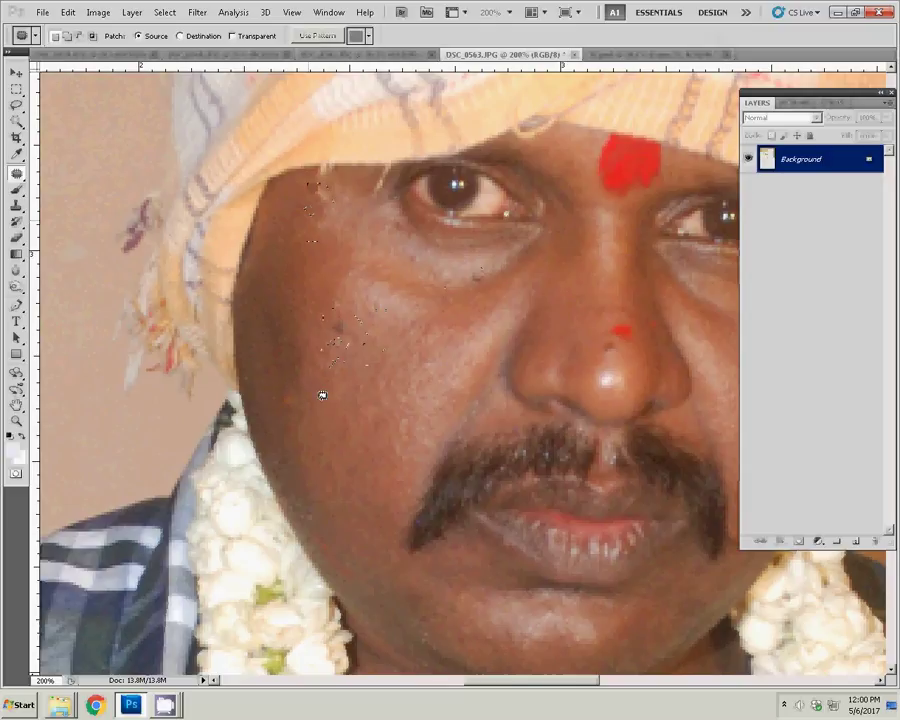
pyautogui.click(280, 386)
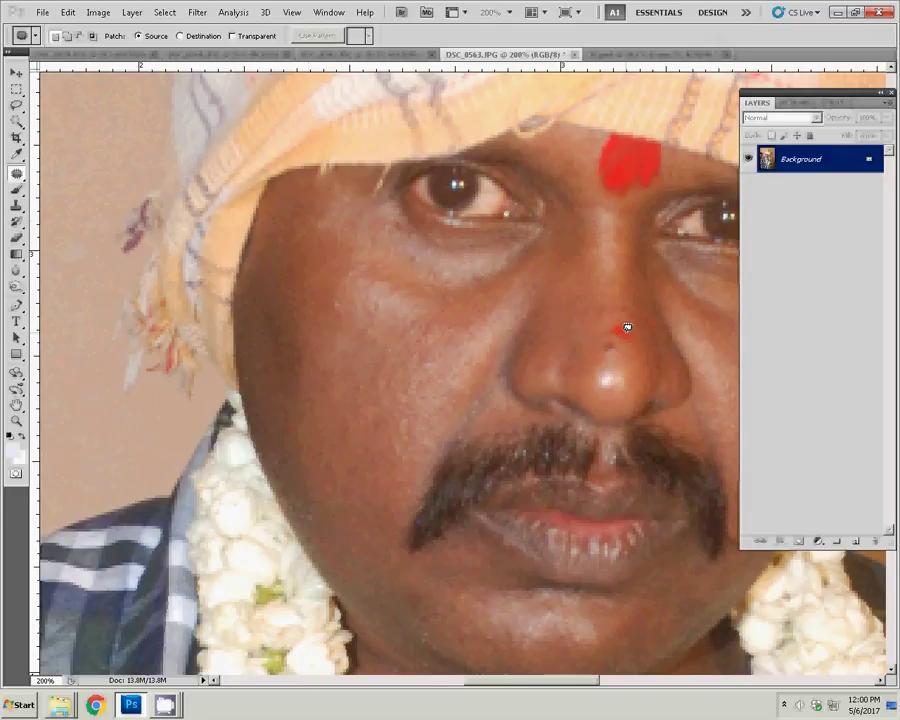
pyautogui.moveTo(630, 318)
pyautogui.mouseDown()
pyautogui.moveTo(626, 326)
pyautogui.moveTo(434, 312)
pyautogui.mouseUp()
pyautogui.hotkey('ctrl', 'd')
# Step: Play the saved Action 1 correction on the portrait
pyautogui.click(797, 104)
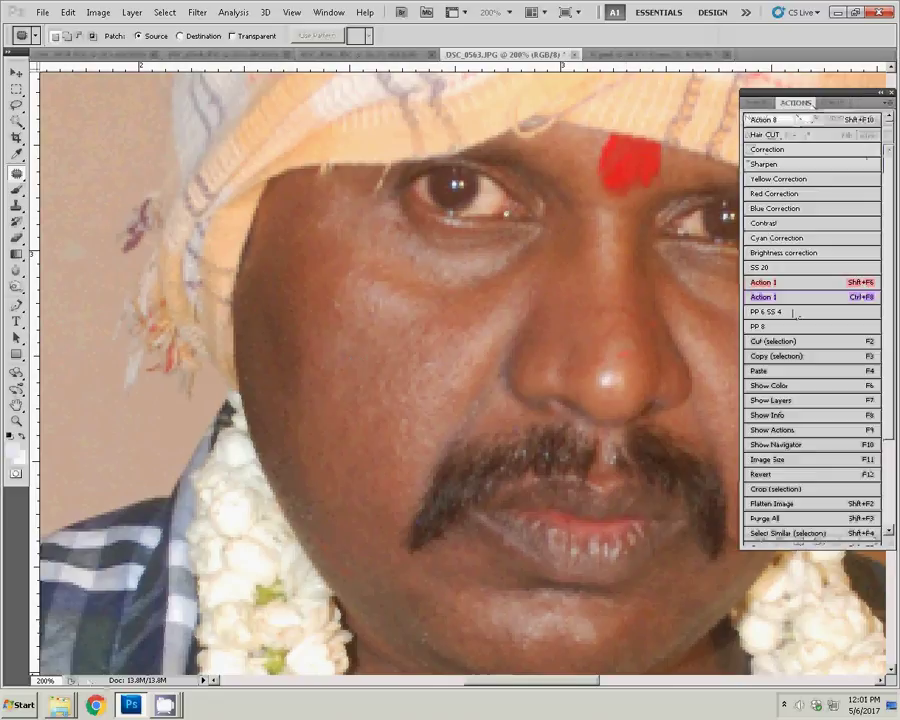
pyautogui.click(795, 297)
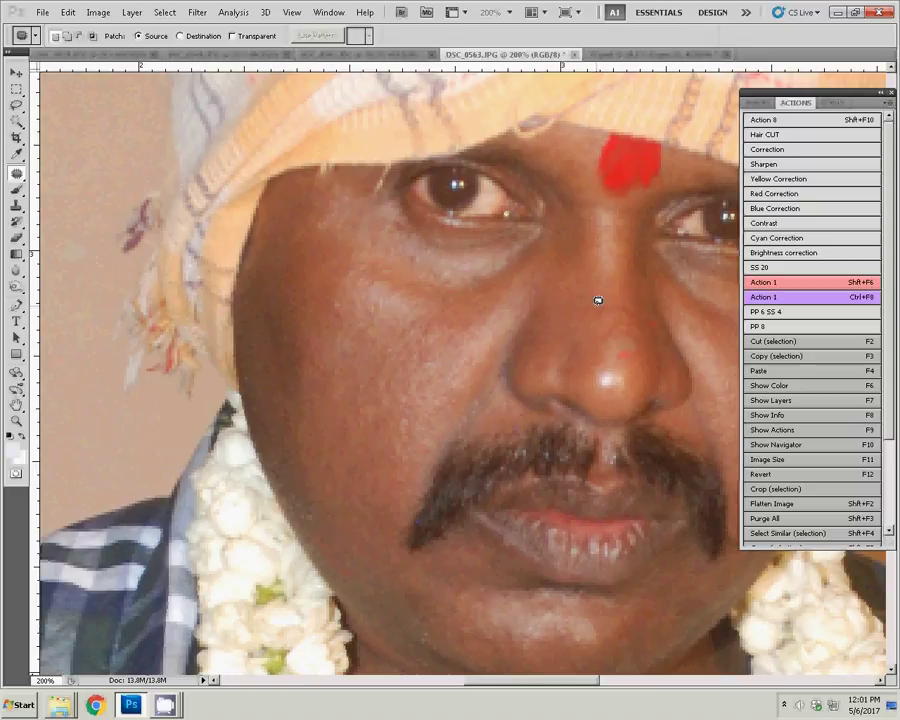
pyautogui.click(589, 262)
# Step: Soften the face skin with the Blur tool, then fit the photo on screen
pyautogui.press('z')
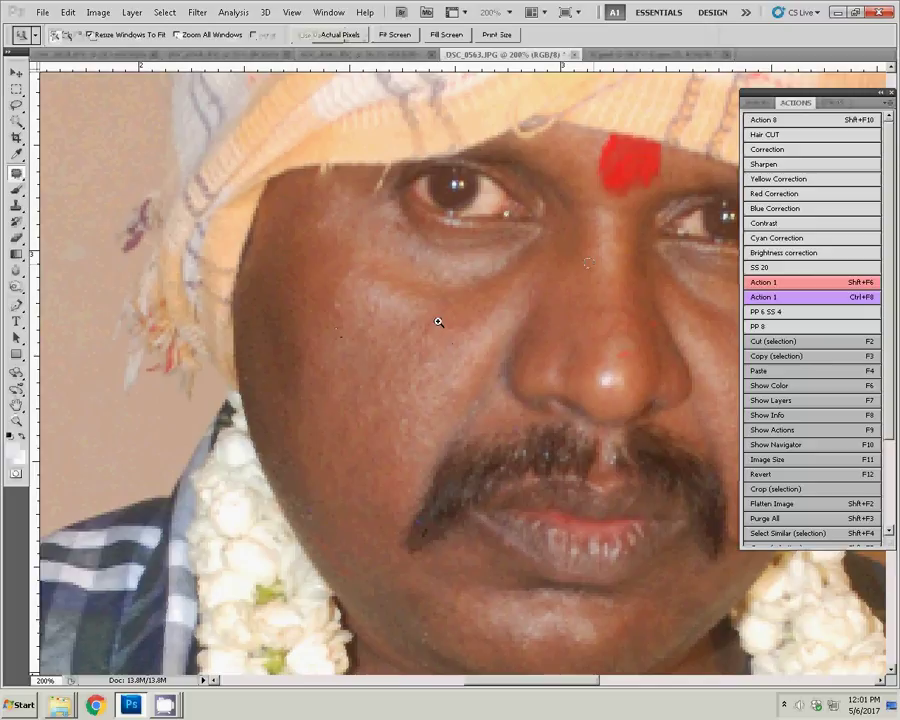
pyautogui.click(16, 281)
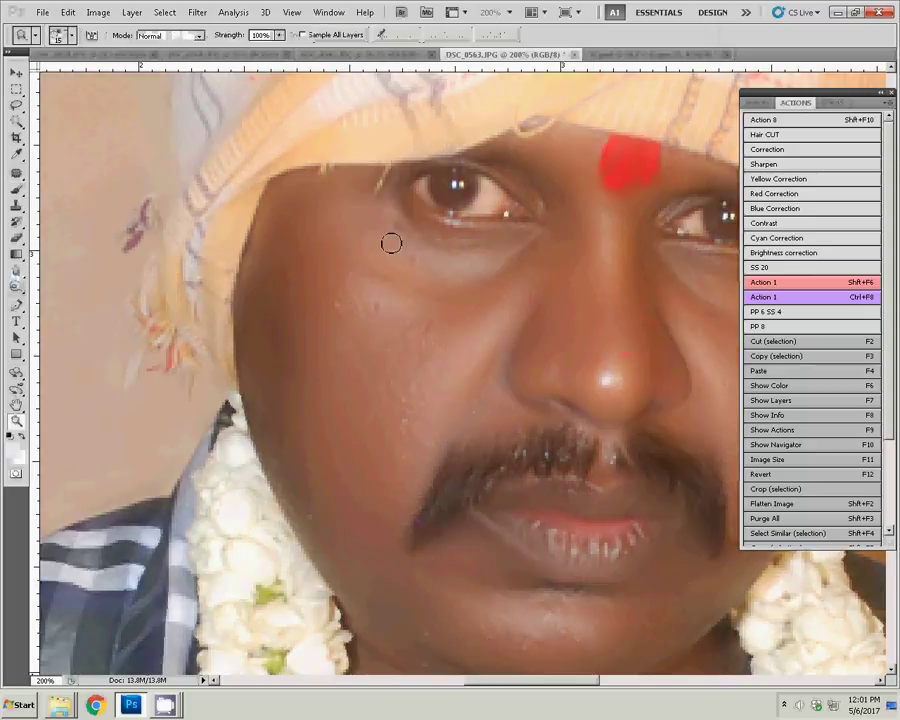
pyautogui.press(']')
pyautogui.press('r')
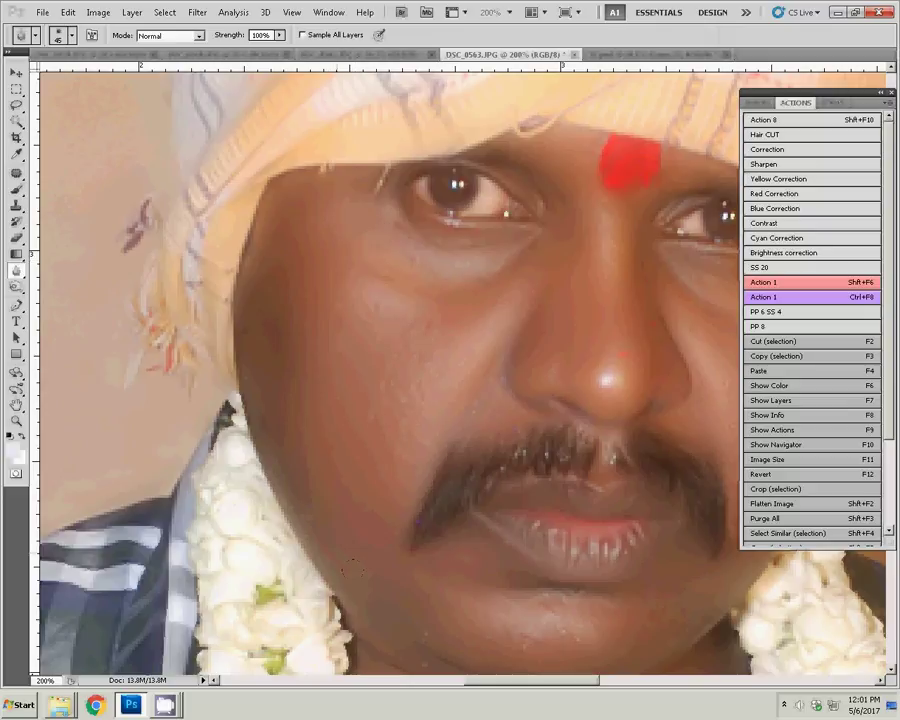
pyautogui.press('z')
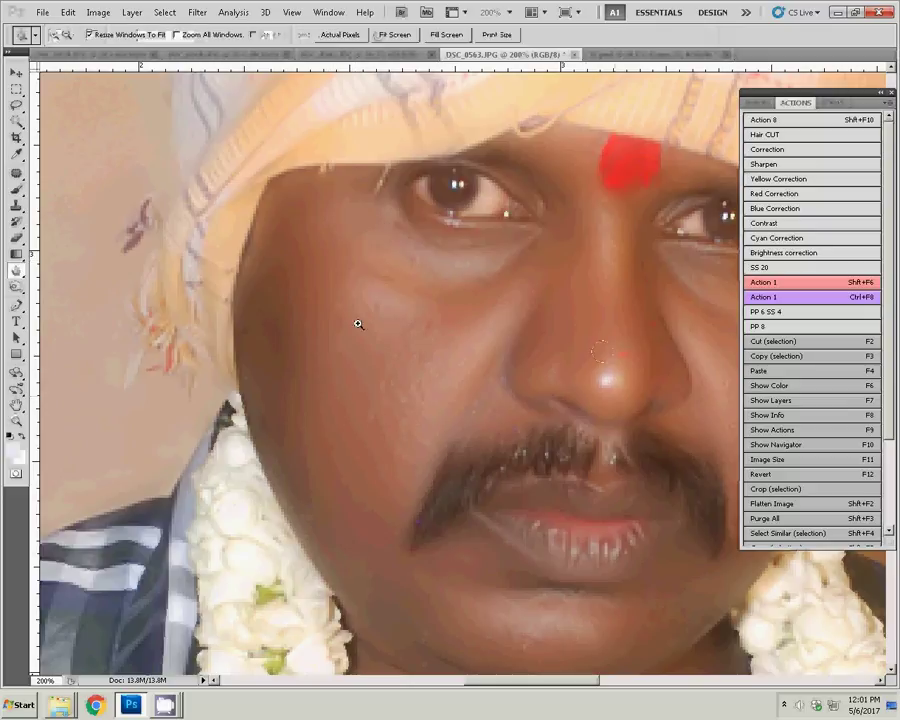
pyautogui.rightClick(358, 322)
pyautogui.click(383, 330)
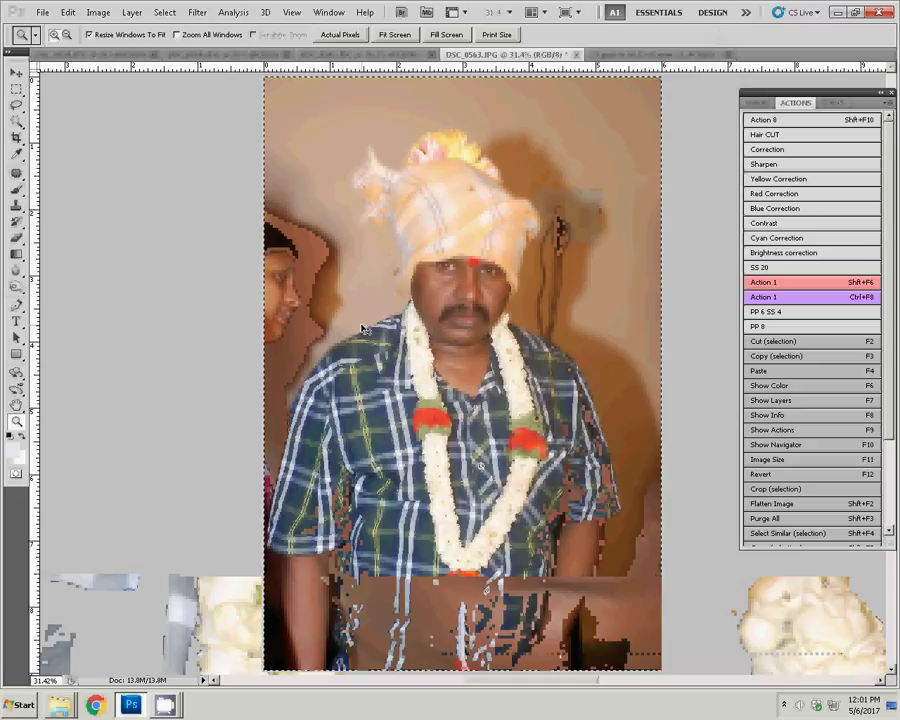
# Step: Close the retouched portrait document without saving its changes
pyautogui.hotkey('ctrl', 'w')
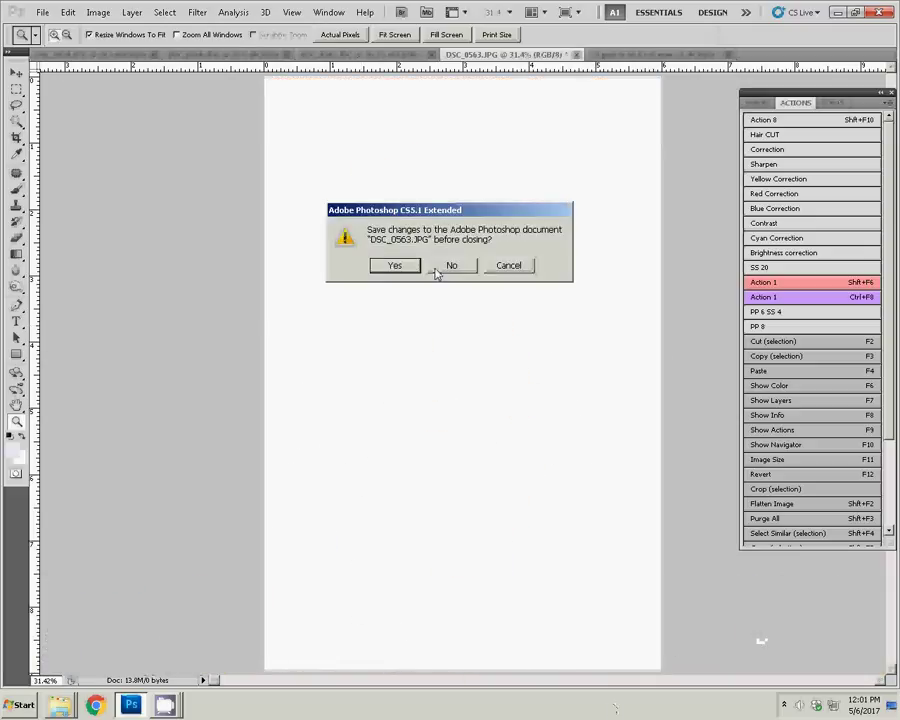
pyautogui.click(452, 265)
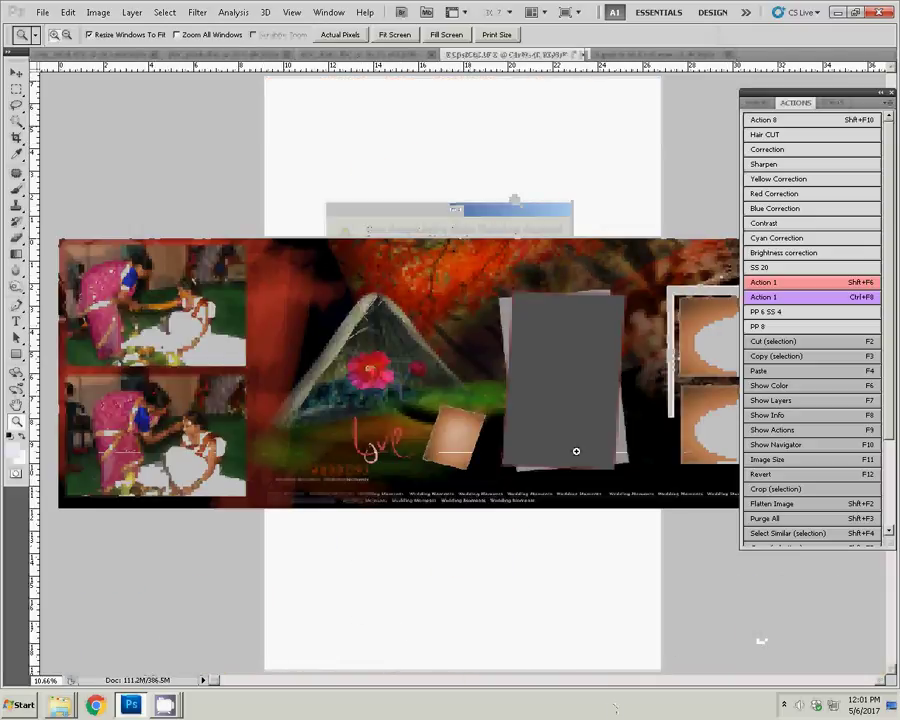
pyautogui.press('v')
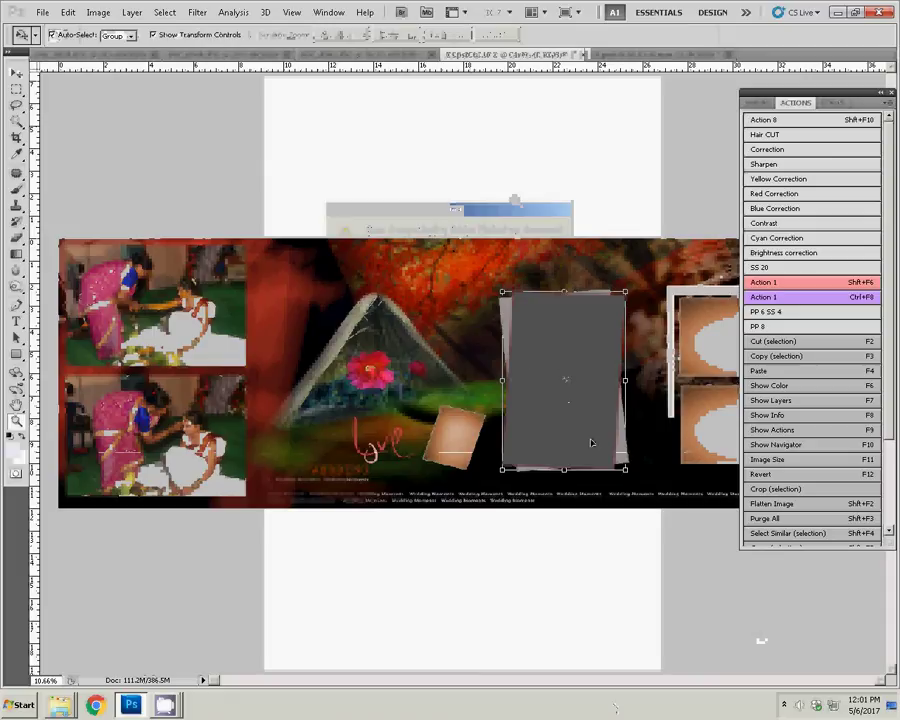
# Step: Magic-wand the grey slot, Paste Into the portrait, and bring up DSC_0562.JPG
pyautogui.click(16, 119)
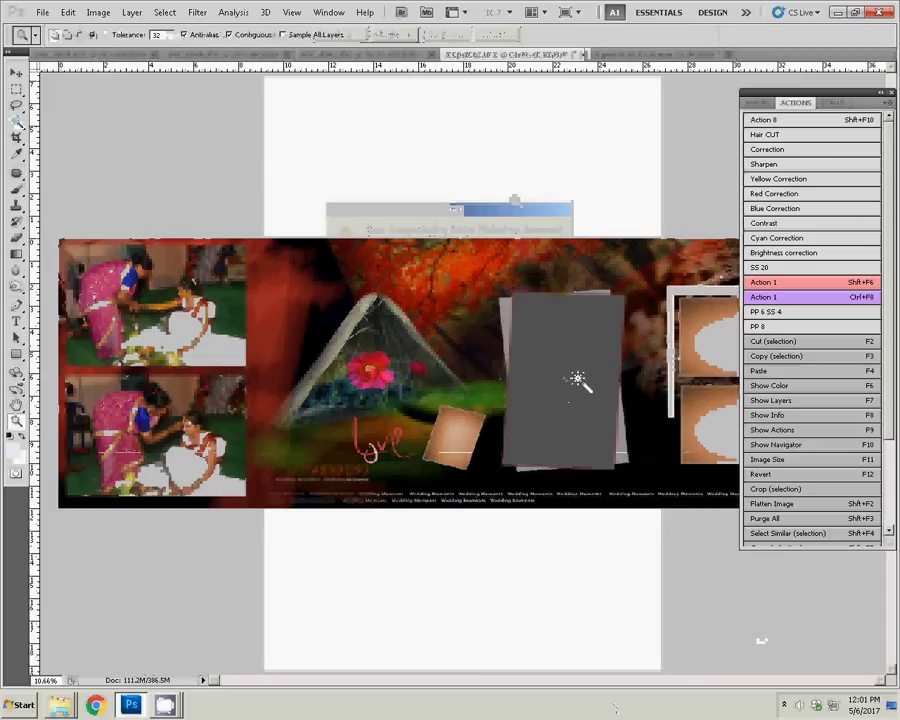
pyautogui.click(576, 382)
pyautogui.click(67, 12)
pyautogui.moveTo(91, 135)
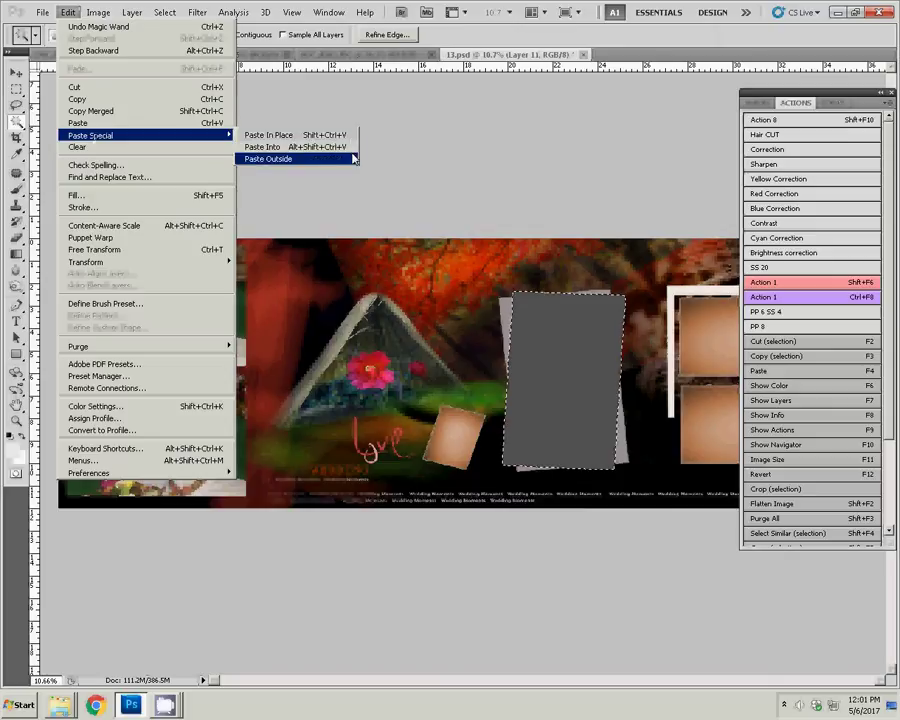
pyautogui.press('Return')
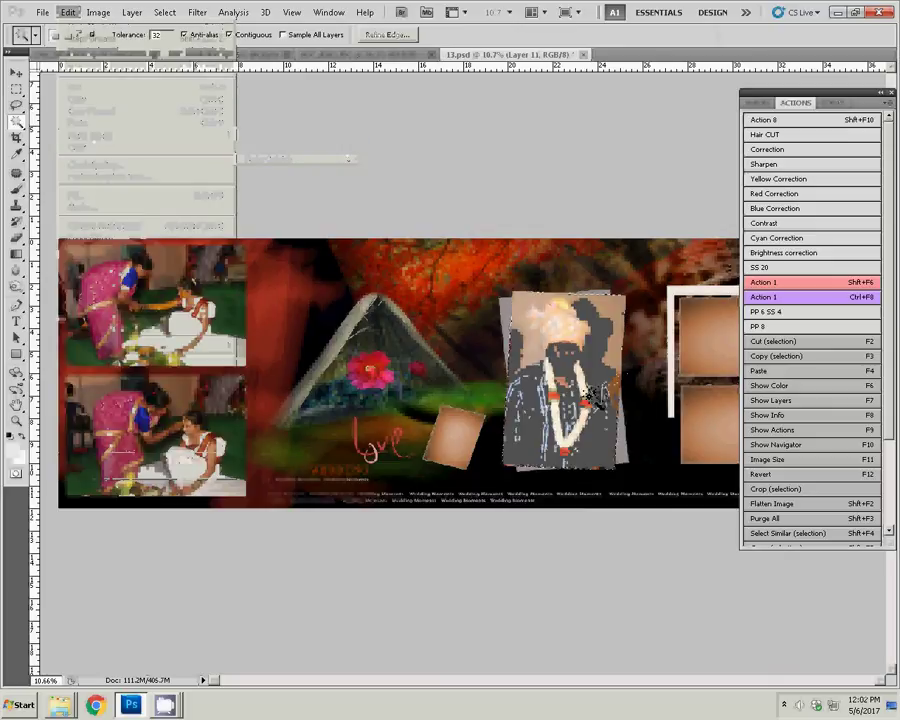
pyautogui.press('v')
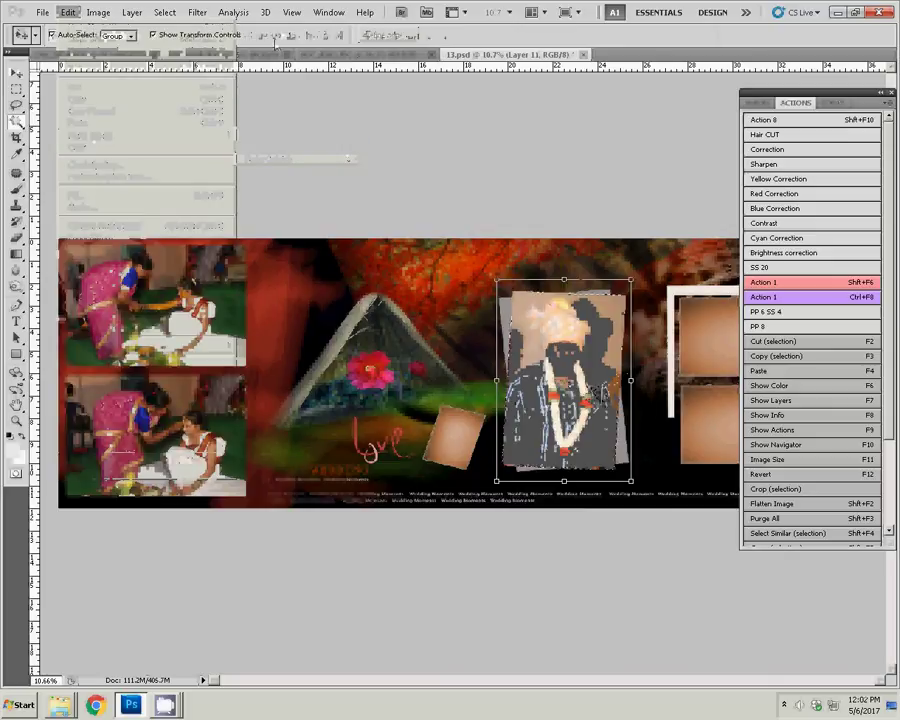
pyautogui.hotkey('ctrl', 'Tab')
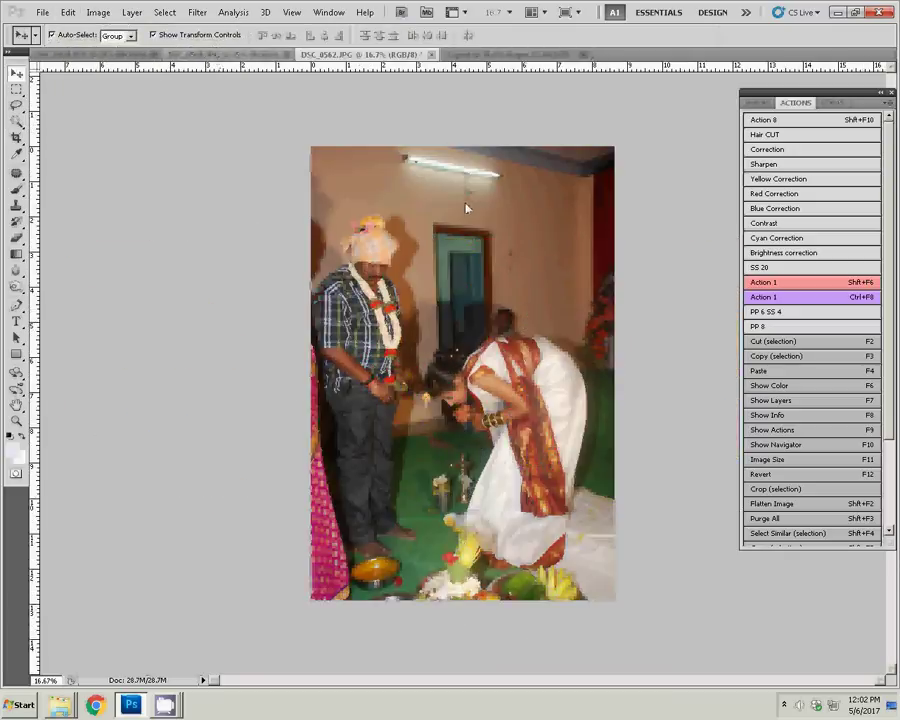
# Step: Resize DSC_0562.JPG to 6 inches wide, close it unsaved, and return to 13.psd
pyautogui.hotkey('ctrl', 'Tab')
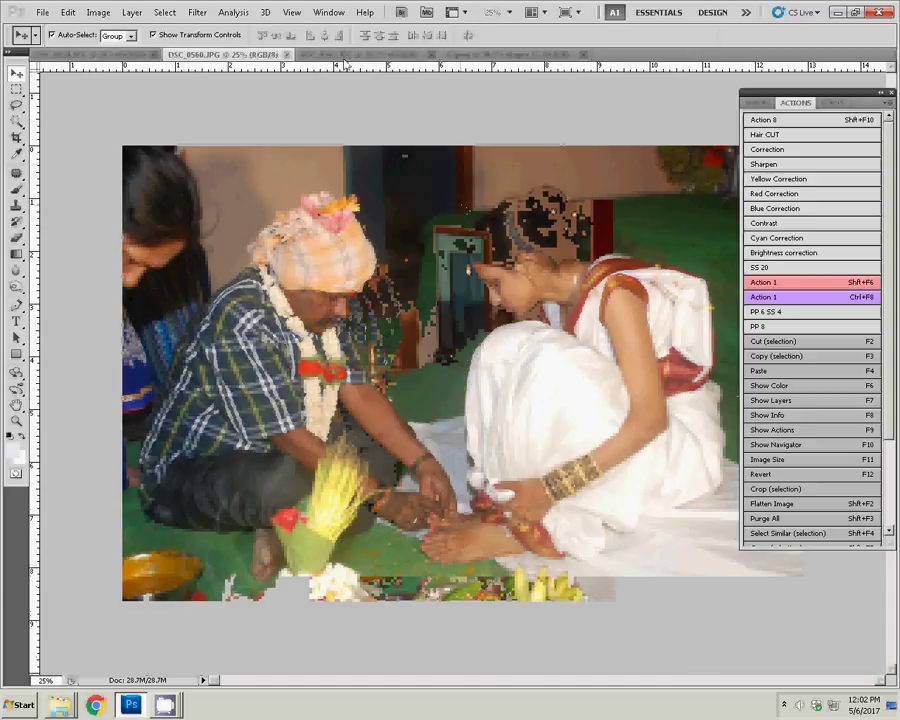
pyautogui.hotkey('ctrl', 'Tab')
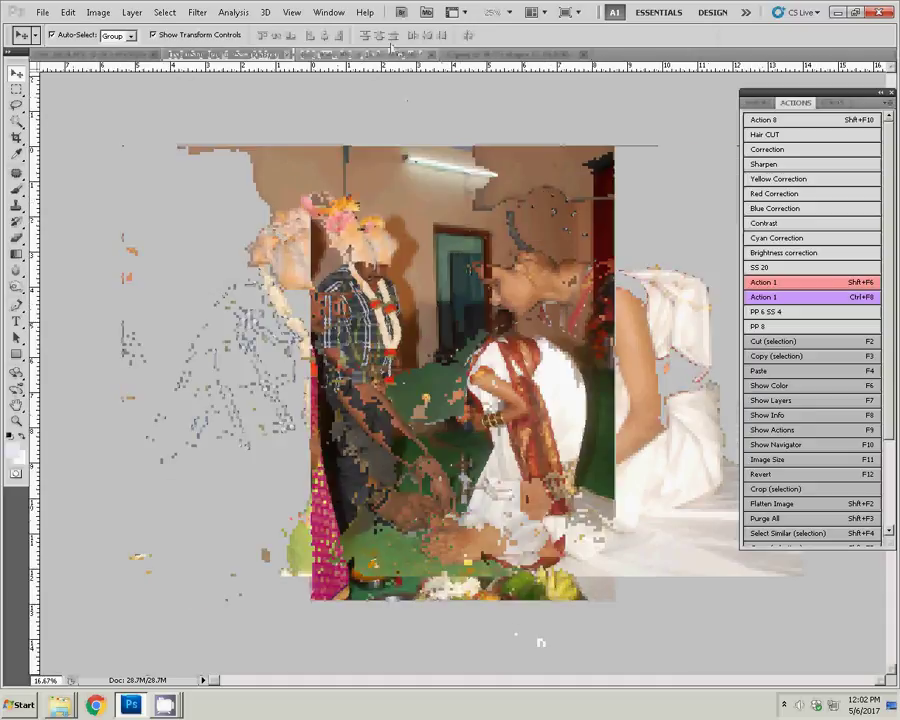
pyautogui.press('F11')
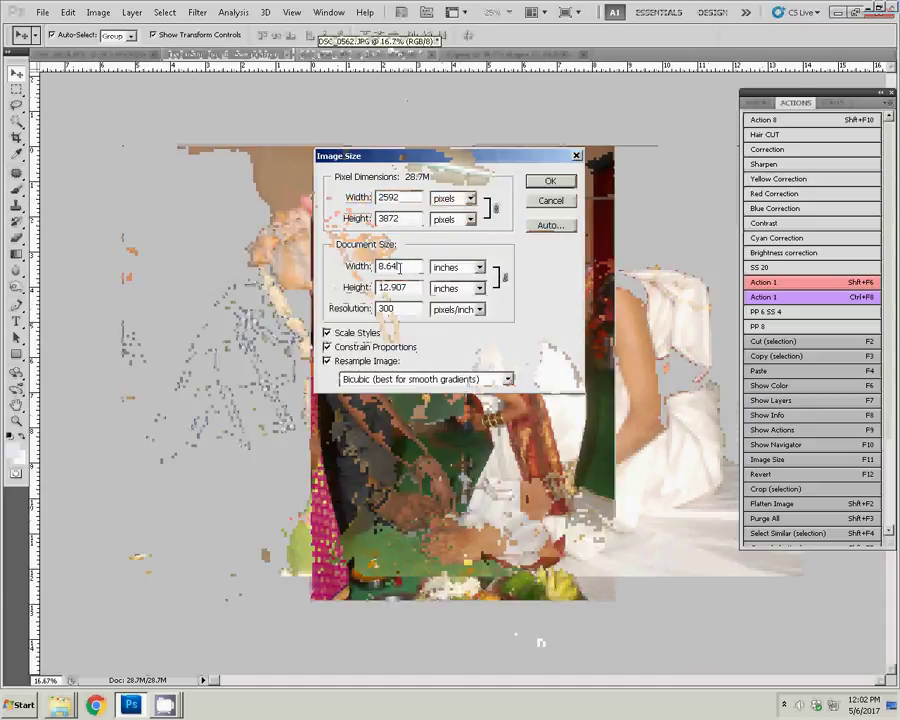
pyautogui.write('6')
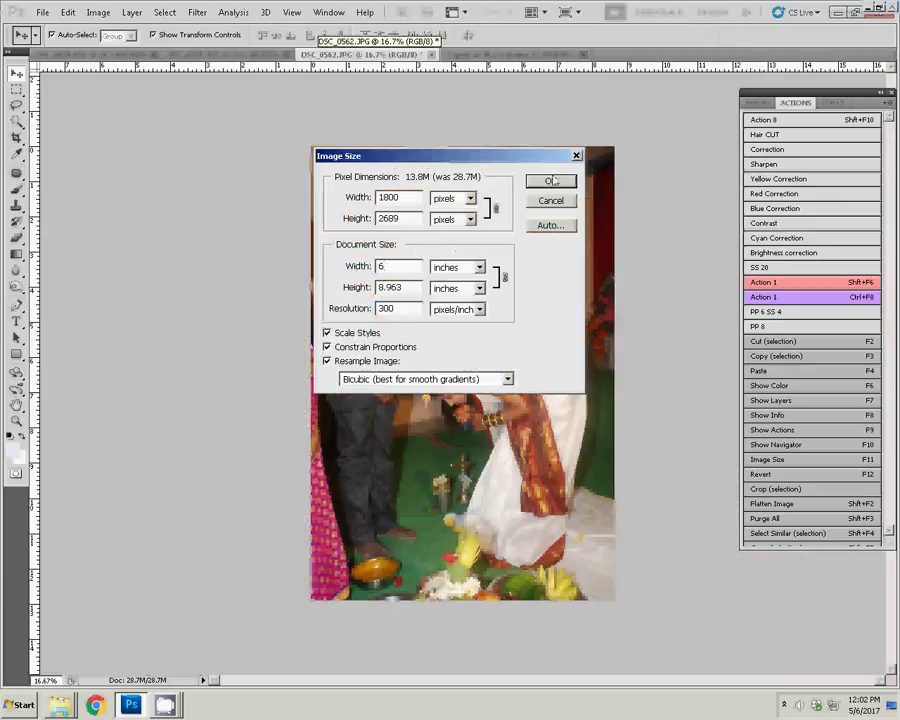
pyautogui.click(553, 184)
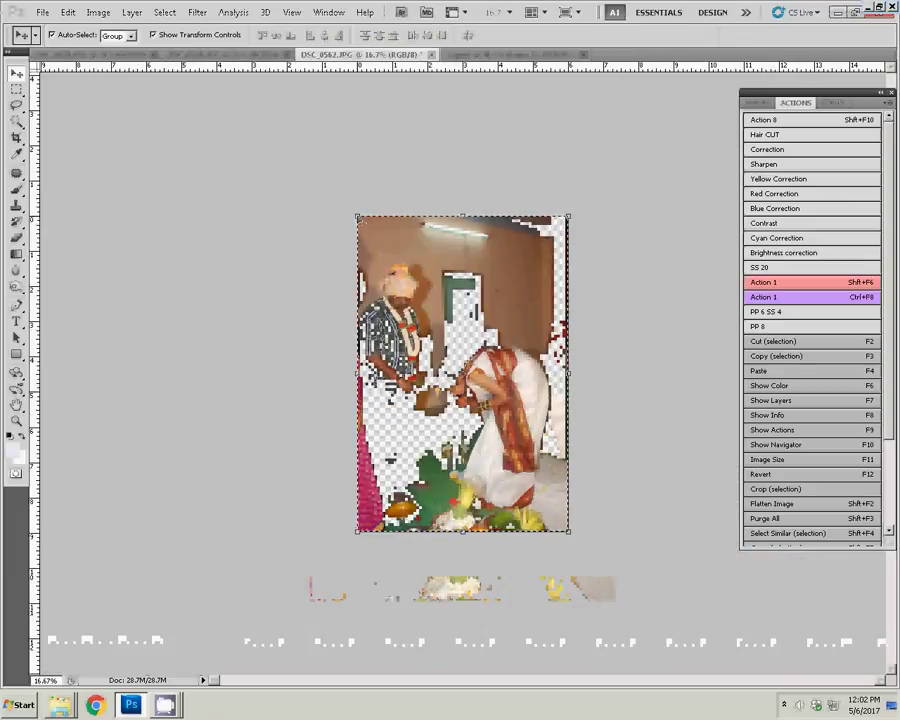
pyautogui.click(432, 55)
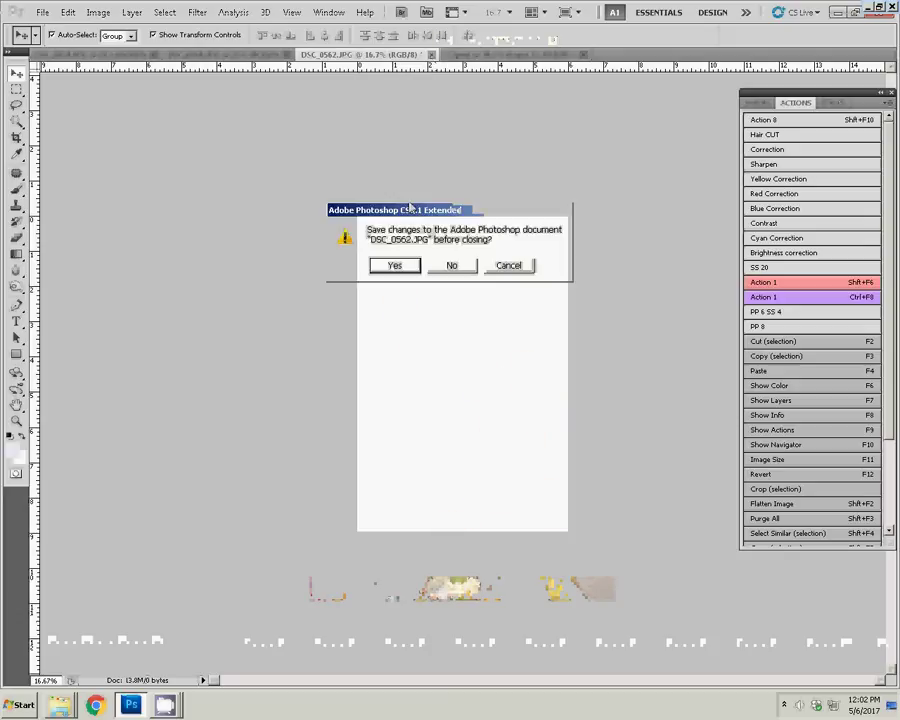
pyautogui.click(446, 266)
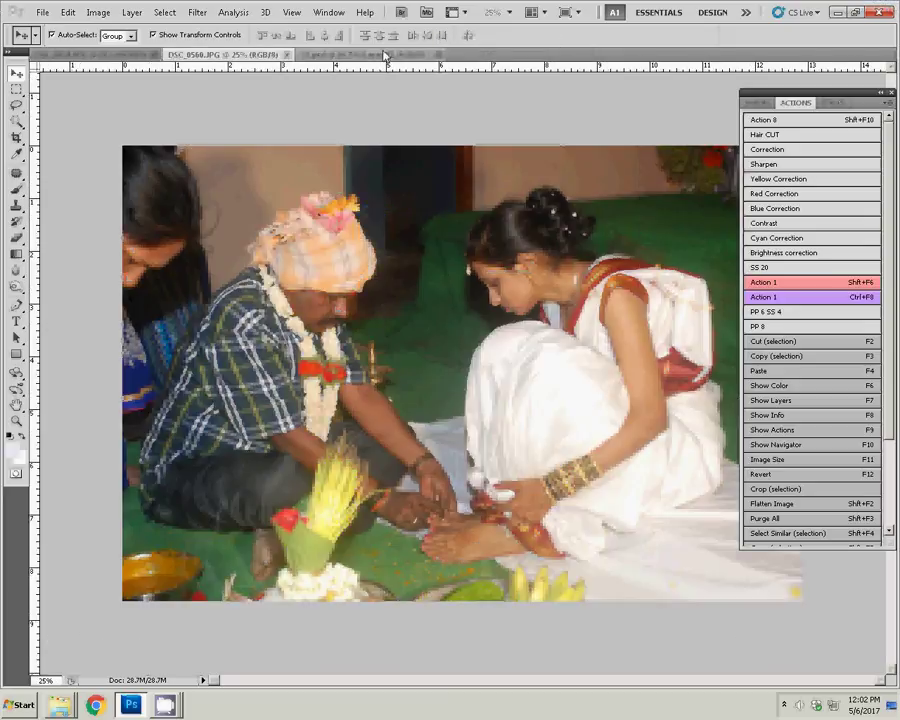
pyautogui.click(385, 55)
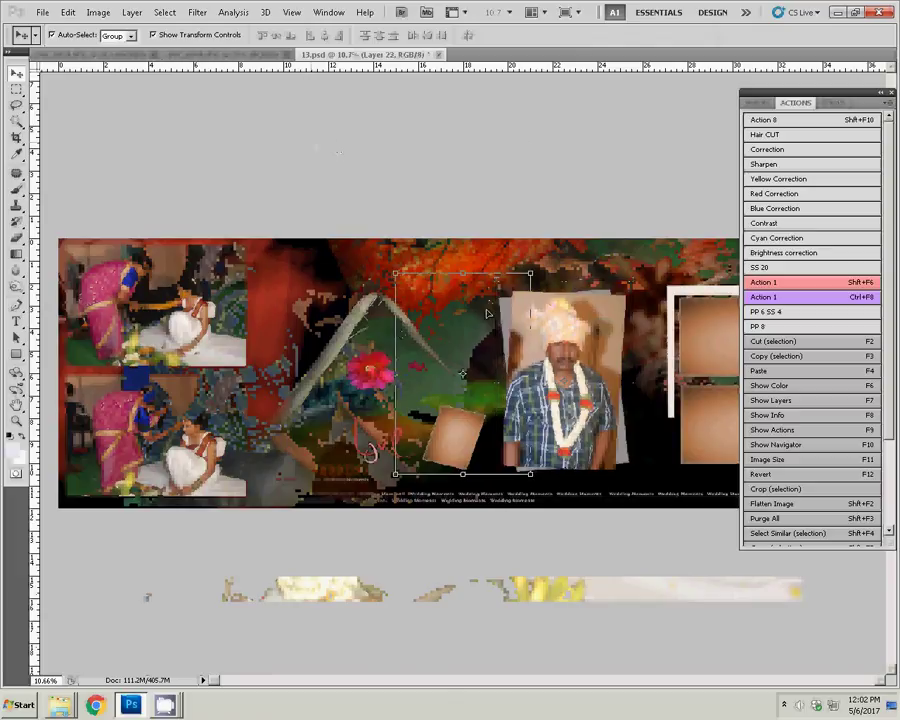
# Step: Paste the couple photo left of the portrait and scale the tilted tan frame to 150%
pyautogui.hotkey('ctrl', 'v')
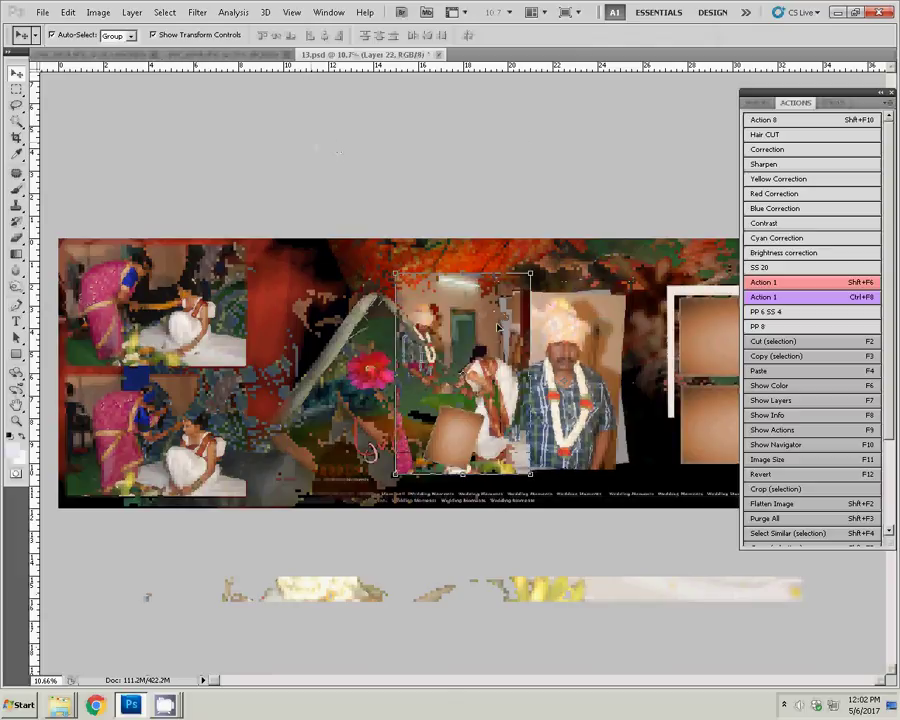
pyautogui.moveTo(503, 313)
pyautogui.mouseDown()
pyautogui.moveTo(307, 293)
pyautogui.moveTo(368, 305)
pyautogui.mouseUp()
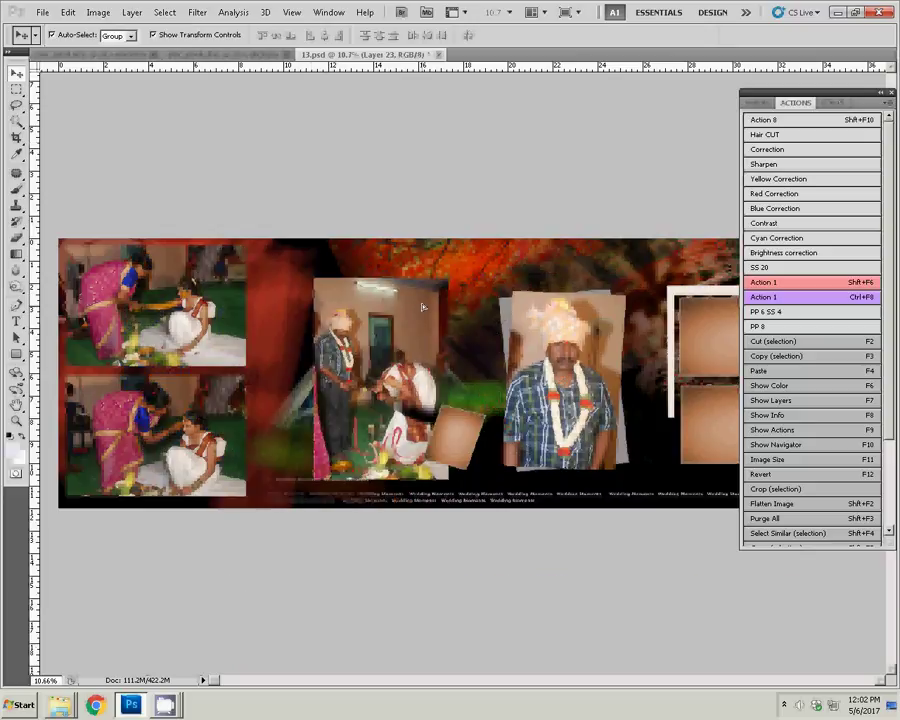
pyautogui.click(468, 430)
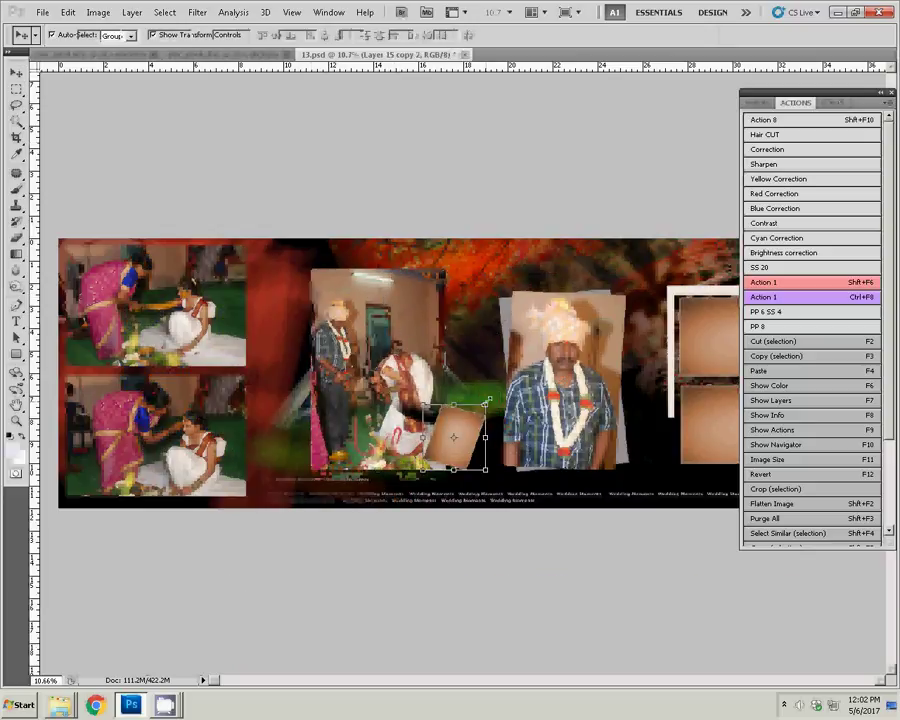
pyautogui.hotkey('ctrl', 't')
pyautogui.moveTo(423, 469); pyautogui.dragTo(407, 487)
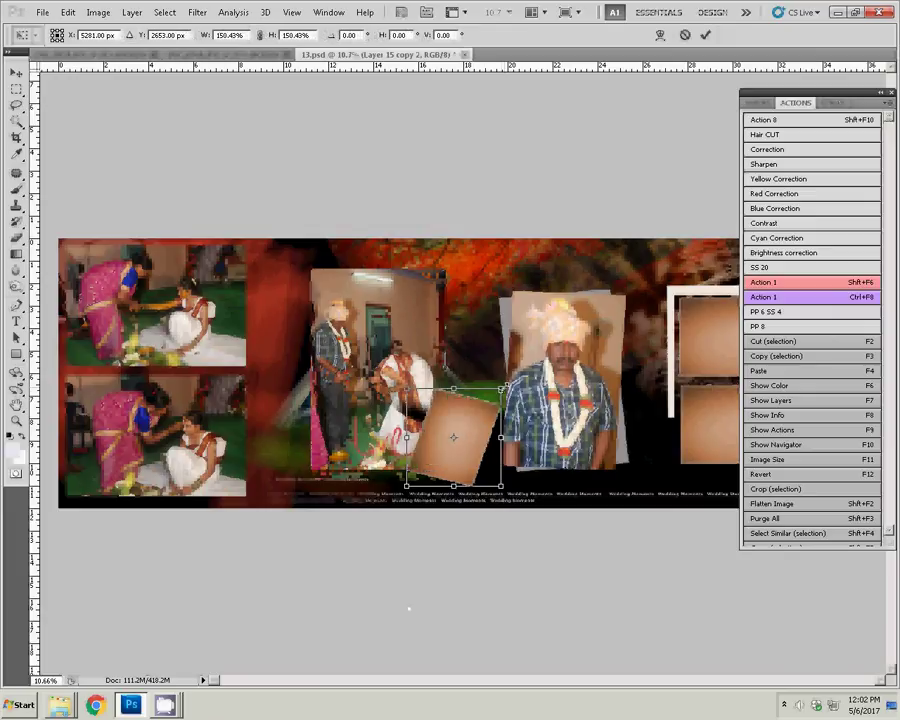
pyautogui.press('Return')
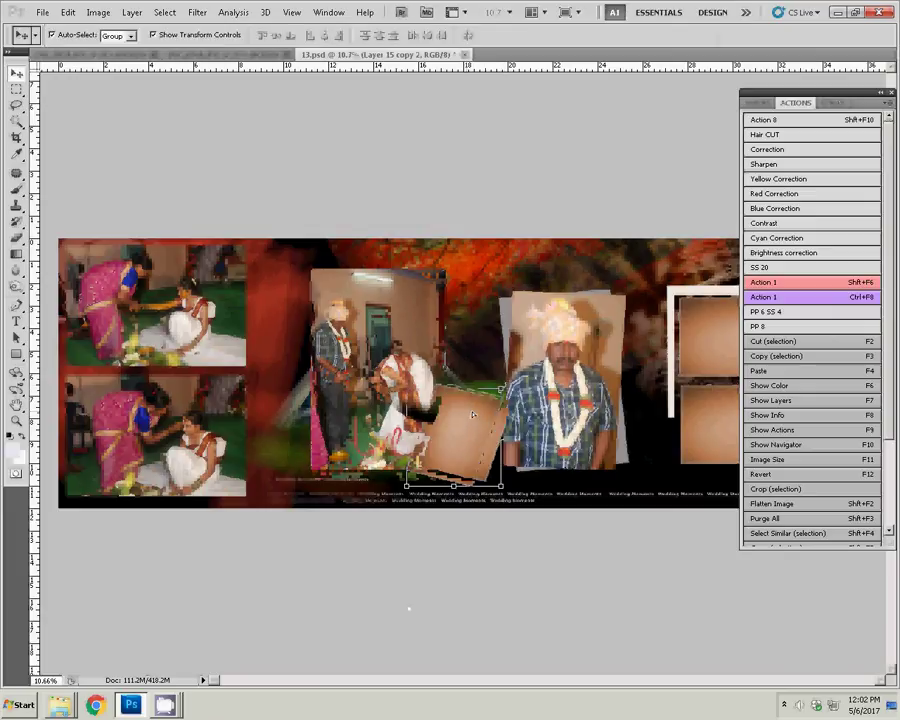
# Step: Nudge the couple photo slightly down and right, and show the Layers panel
pyautogui.click(388, 345)
pyautogui.moveTo(388, 345); pyautogui.dragTo(404, 362)
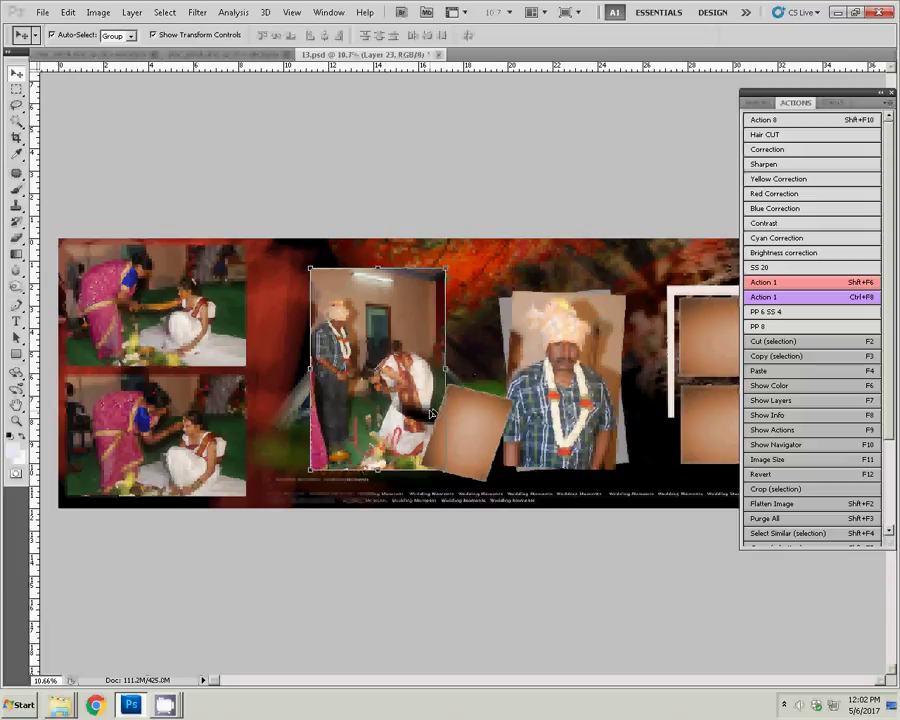
pyautogui.click(767, 105)
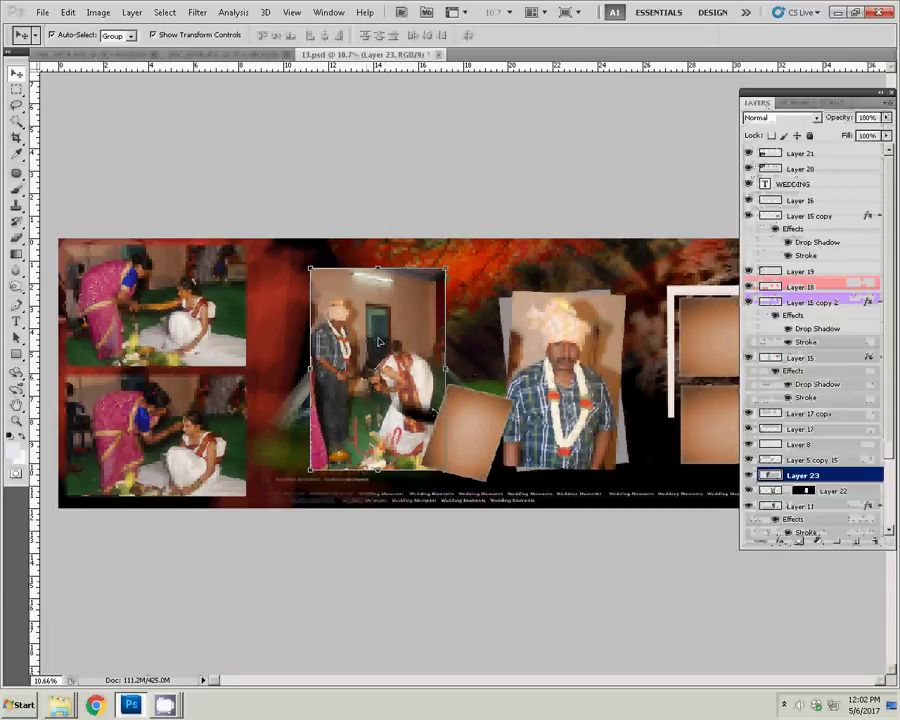
# Step: Magic-wand the tan frame's interior and feather the selection by 9 pixels
pyautogui.click(540, 400)
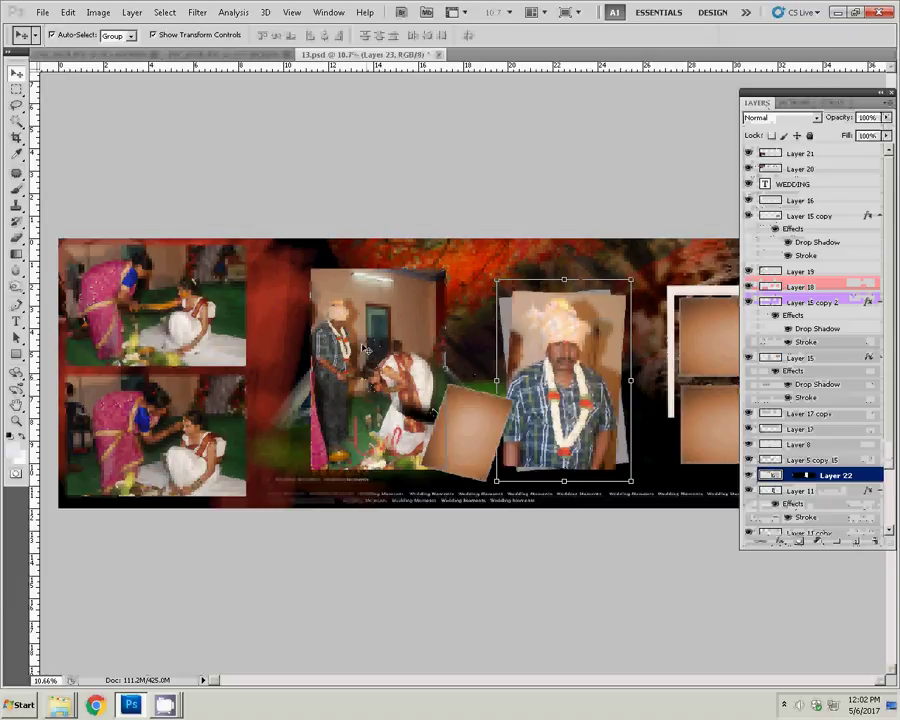
pyautogui.click(452, 423)
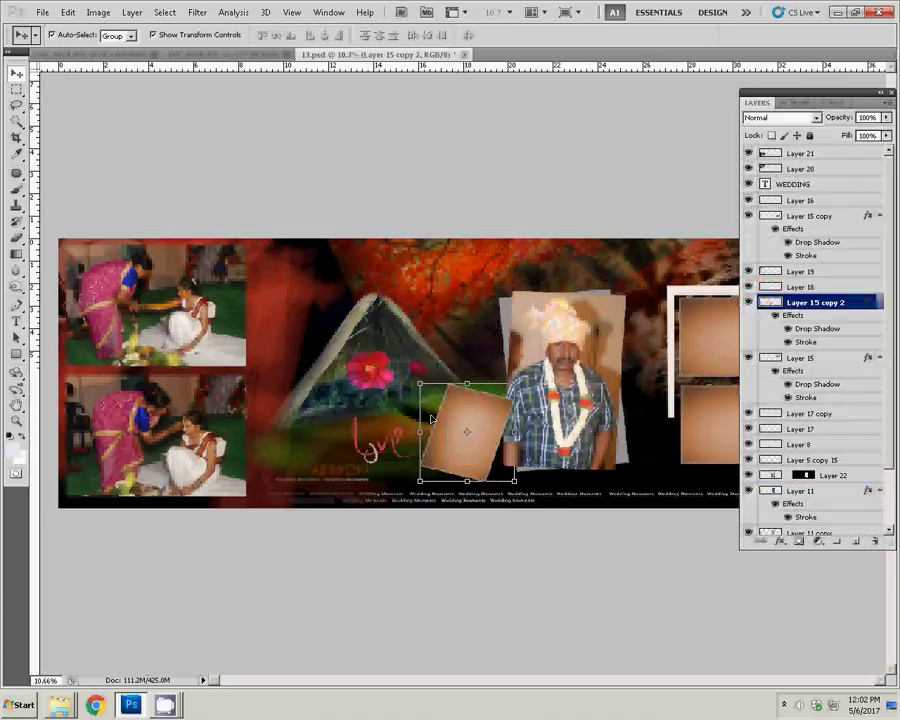
pyautogui.press('w')
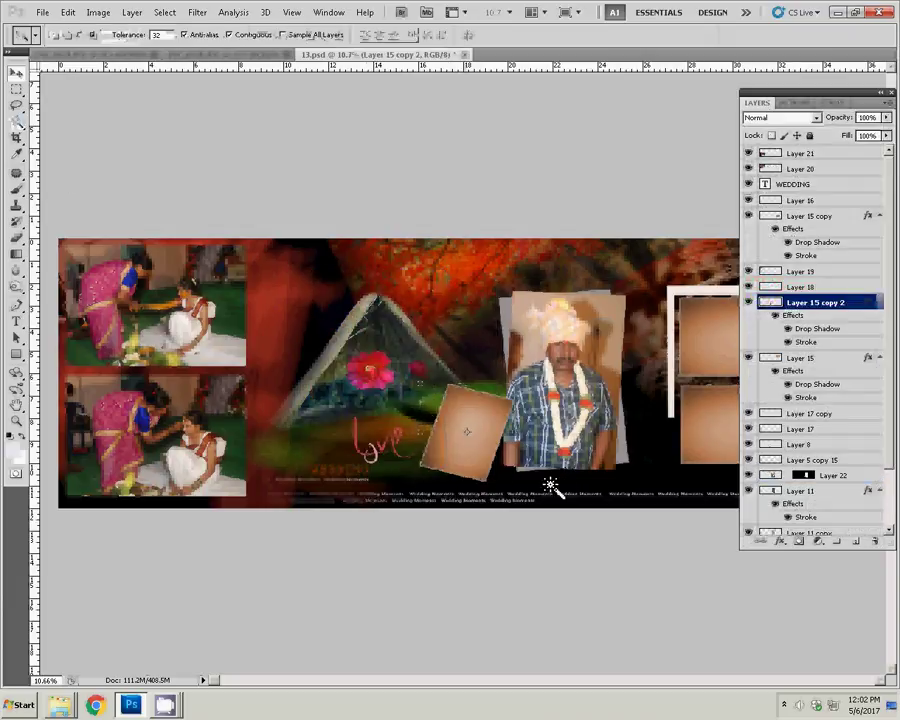
pyautogui.click(448, 456)
pyautogui.keyDown('shift'); pyautogui.click(438, 474); pyautogui.keyUp('shift')
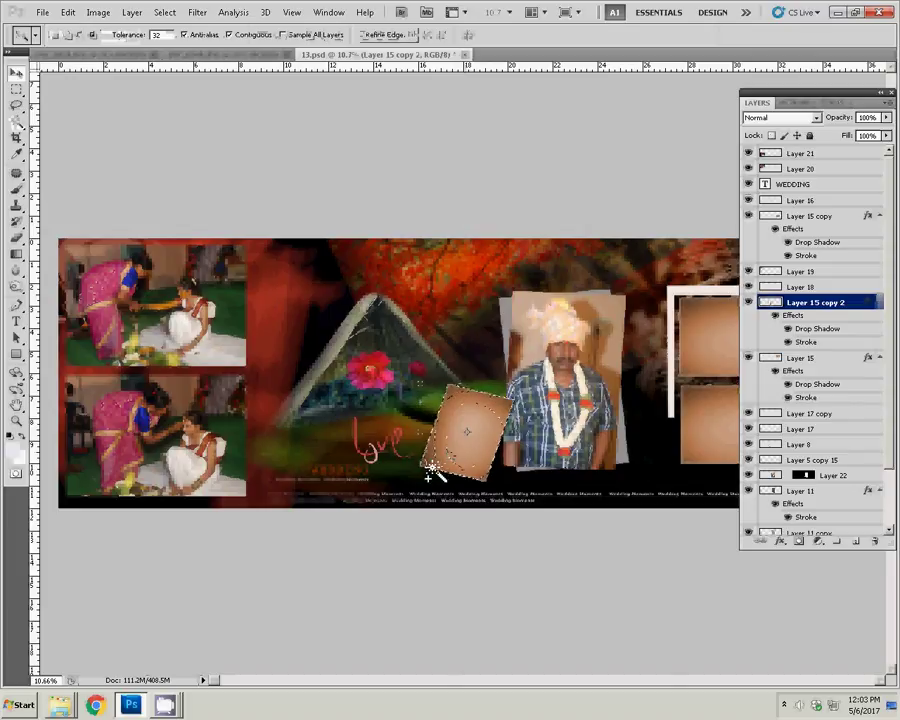
pyautogui.rightClick(468, 430)
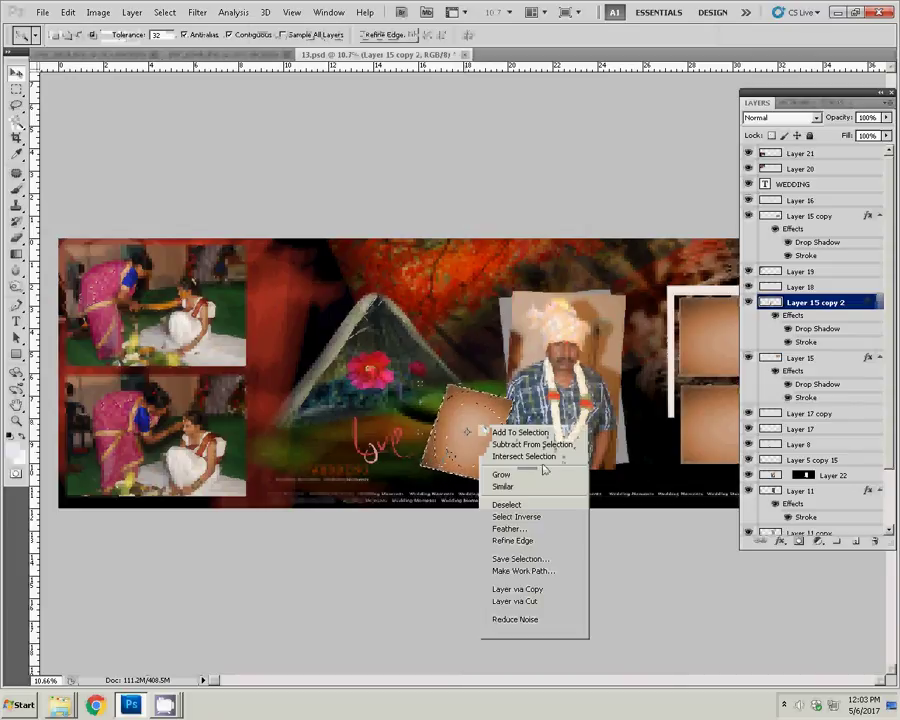
pyautogui.click(508, 532)
pyautogui.write('9')
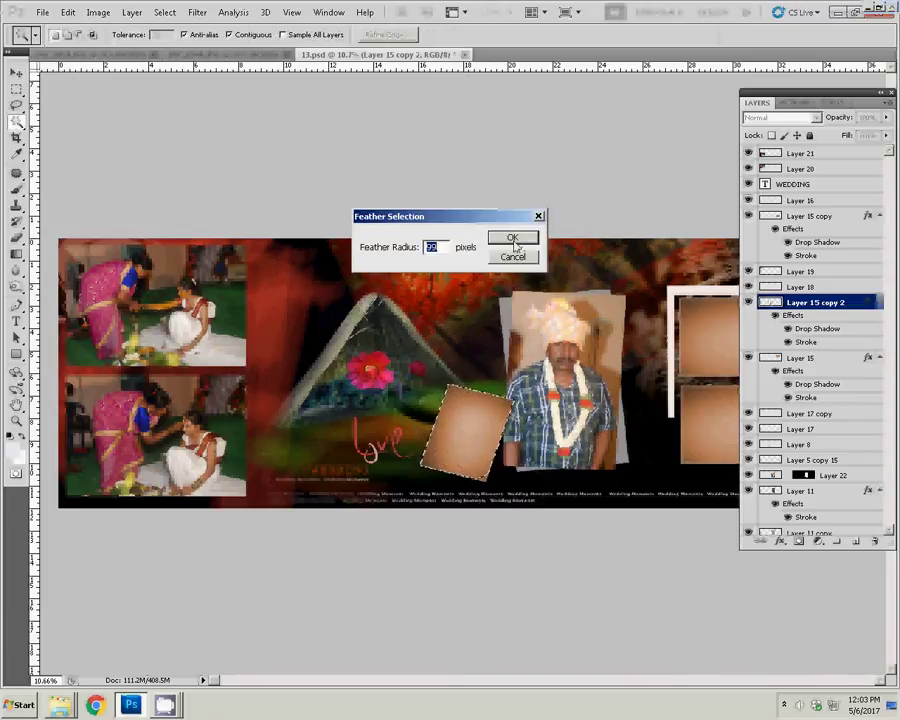
pyautogui.click(513, 240)
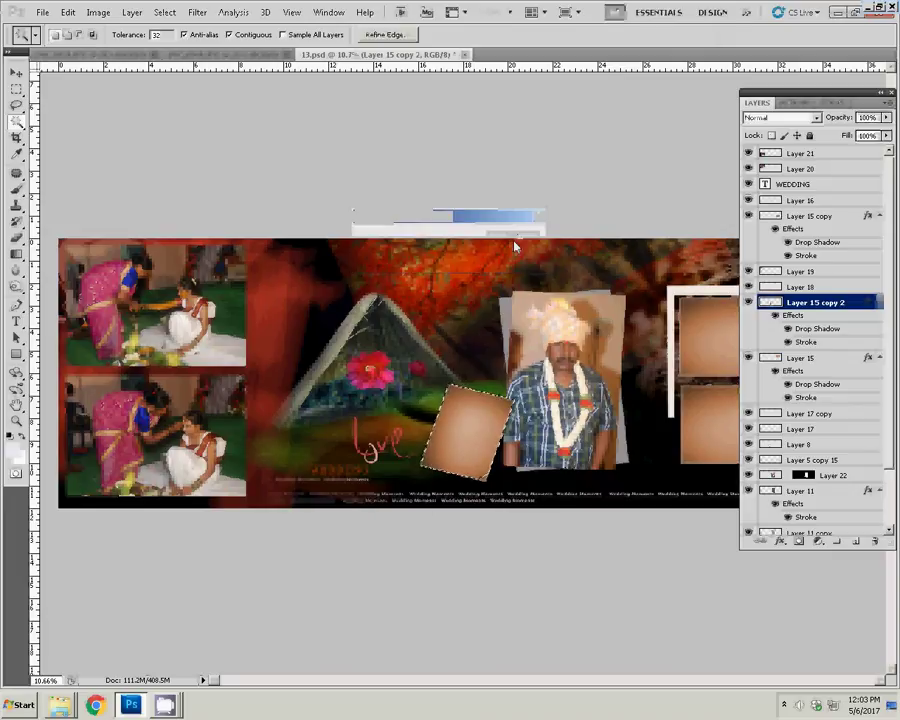
# Step: Paste the couple photo into the frame, then scale and move it into place
pyautogui.click(67, 12)
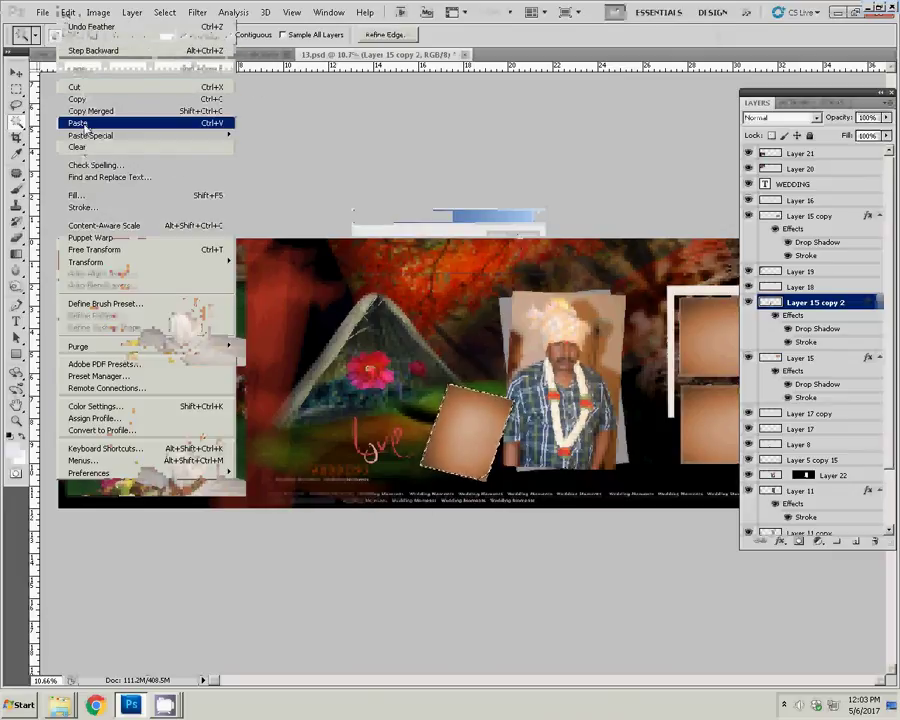
pyautogui.moveTo(91, 135)
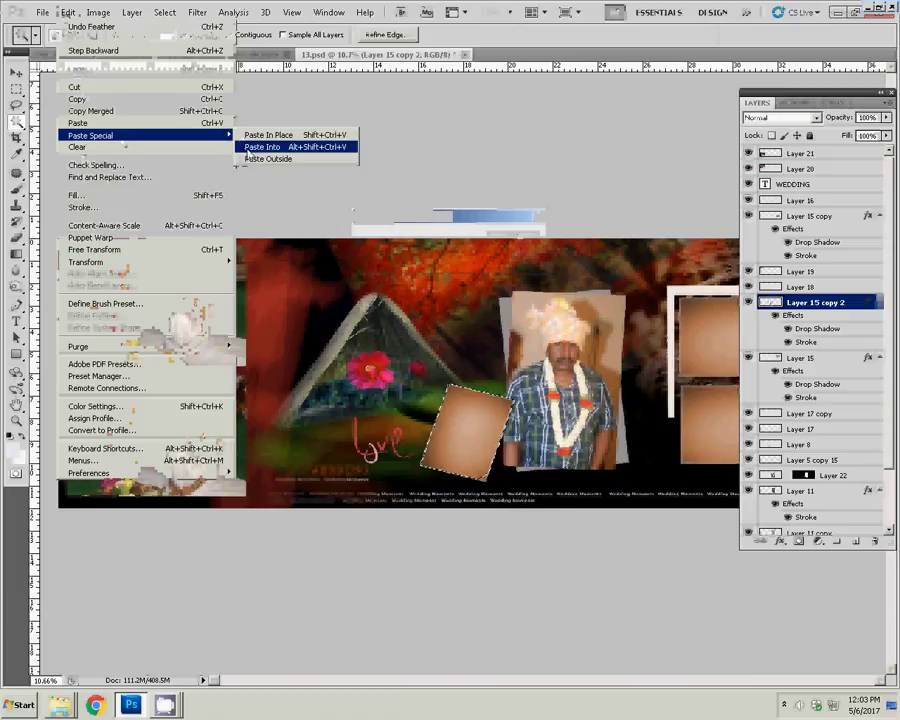
pyautogui.click(246, 149)
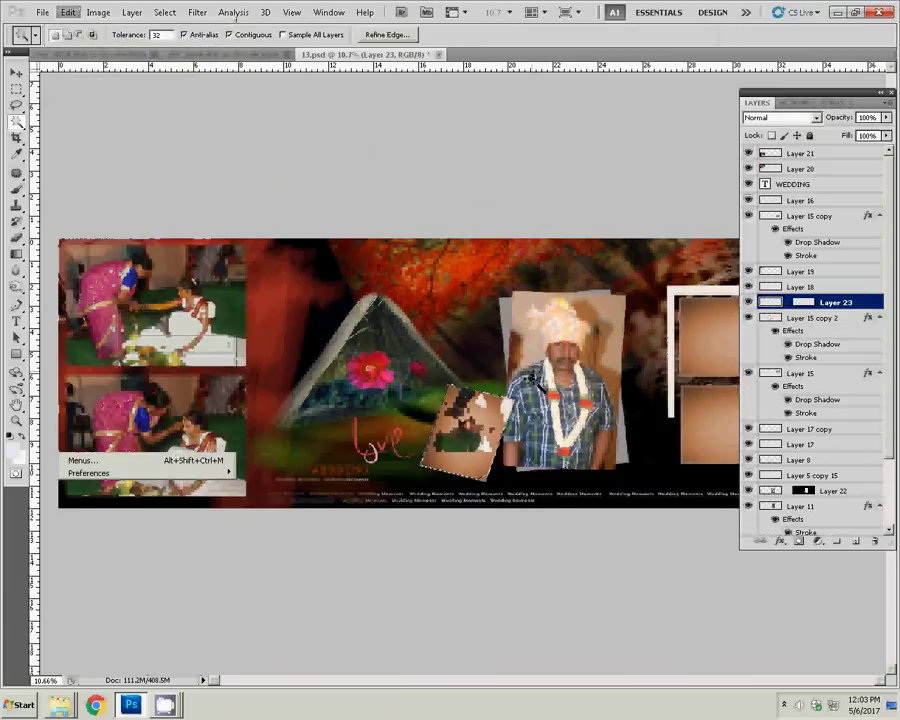
pyautogui.press('v')
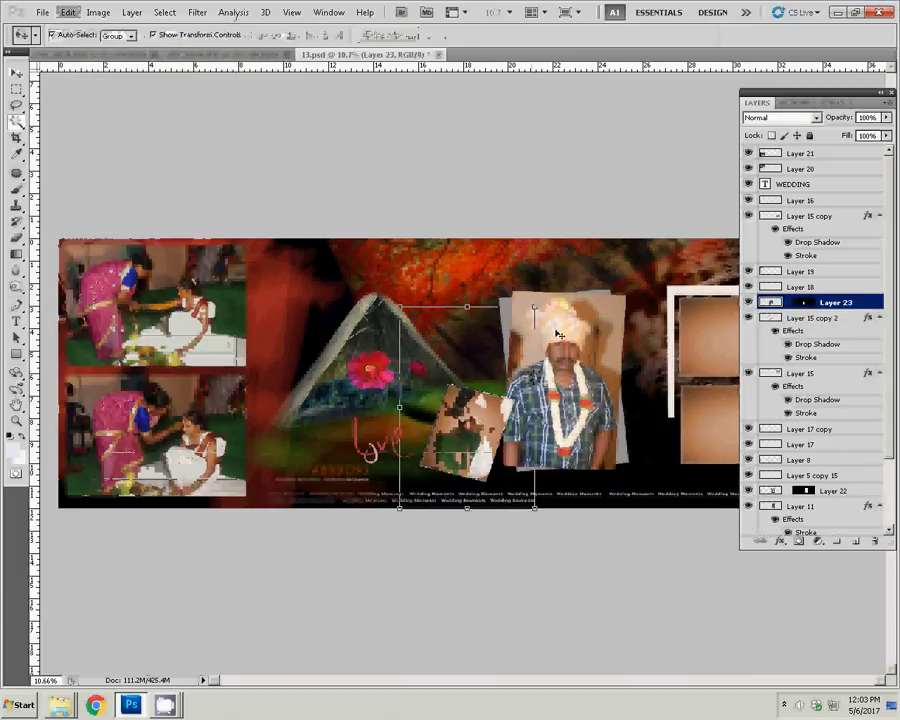
pyautogui.hotkey('ctrl', 't')
pyautogui.moveTo(526, 362); pyautogui.dragTo(541, 349)
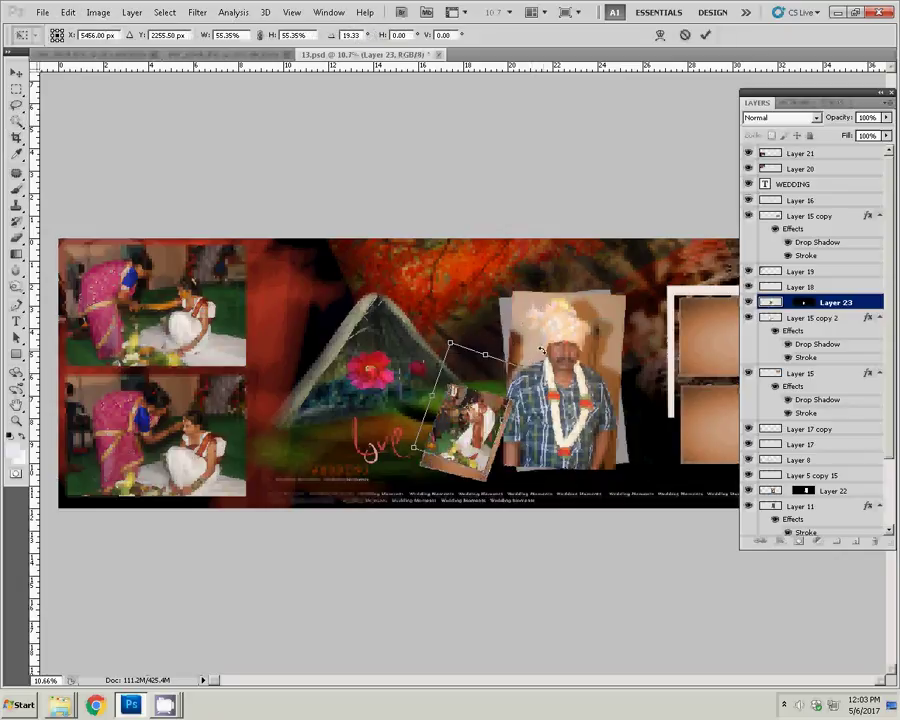
pyautogui.moveTo(485, 399); pyautogui.dragTo(490, 440)
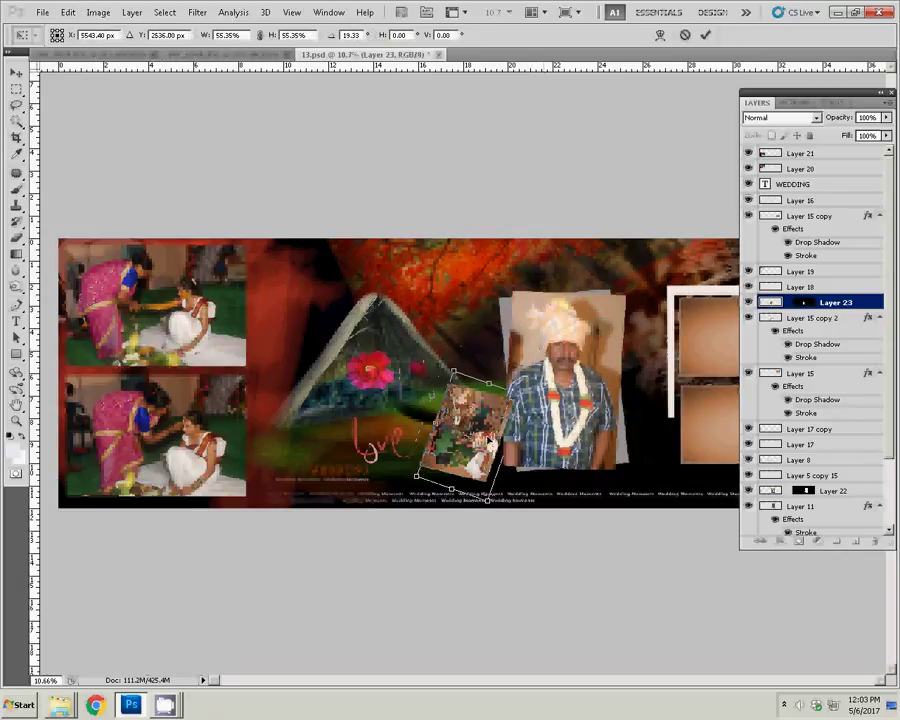
pyautogui.click(705, 35)
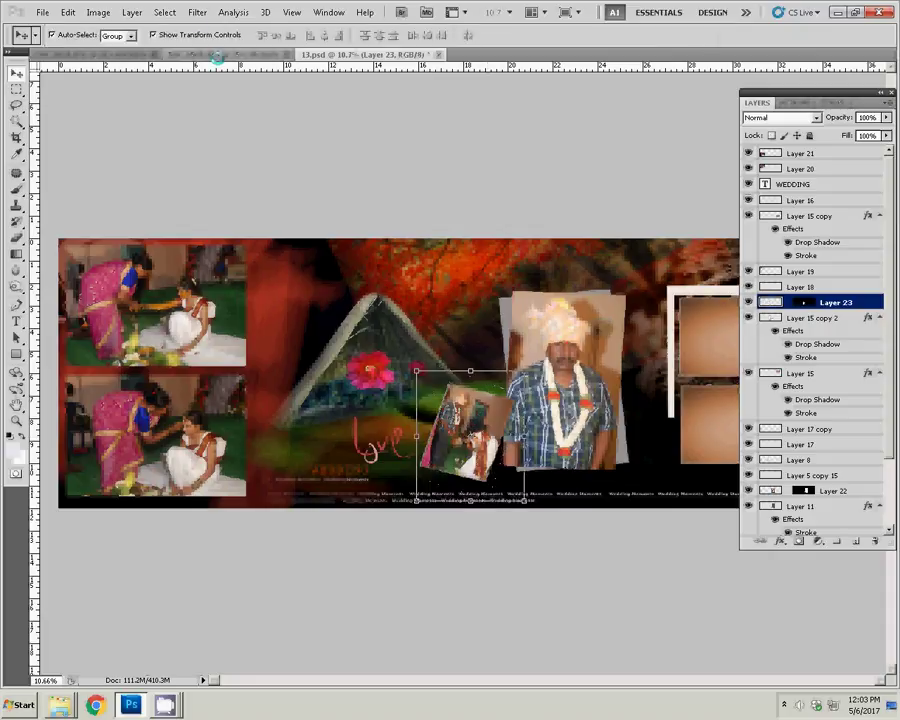
# Step: Resize the next photo to 8 inches wide and place it in the upper-middle slot
pyautogui.click(238, 55)
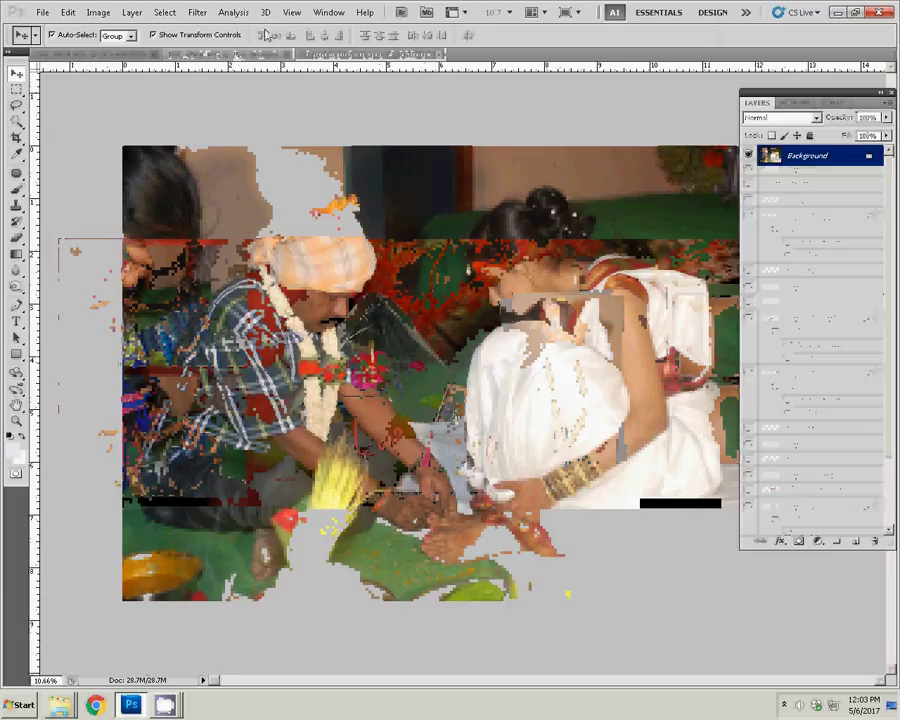
pyautogui.hotkey('ctrl', 'alt', 'i')
pyautogui.doubleClick(398, 266)
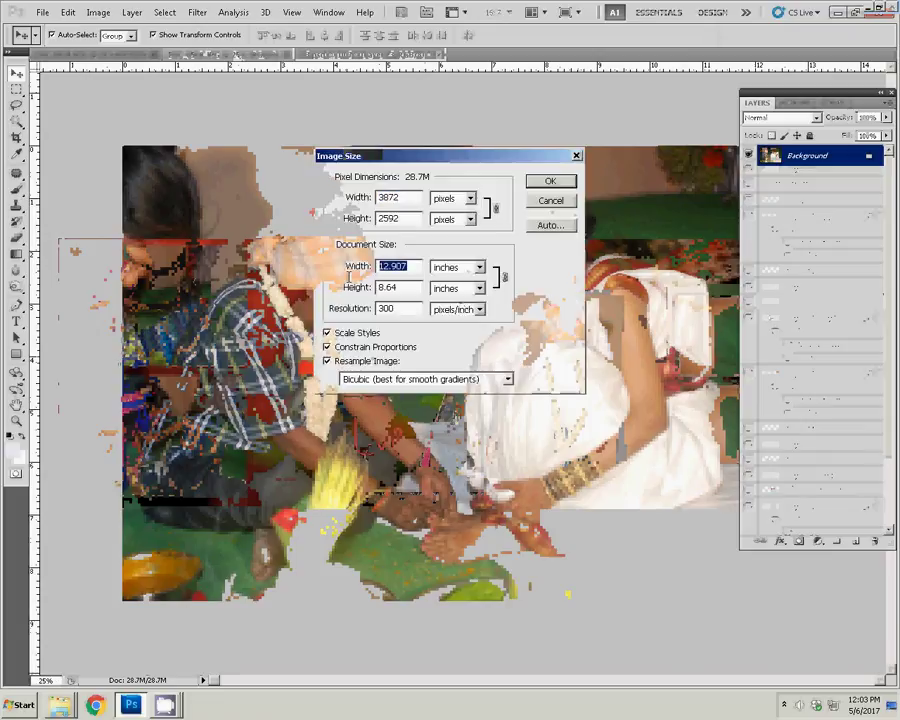
pyautogui.write('8')
pyautogui.press('Return')
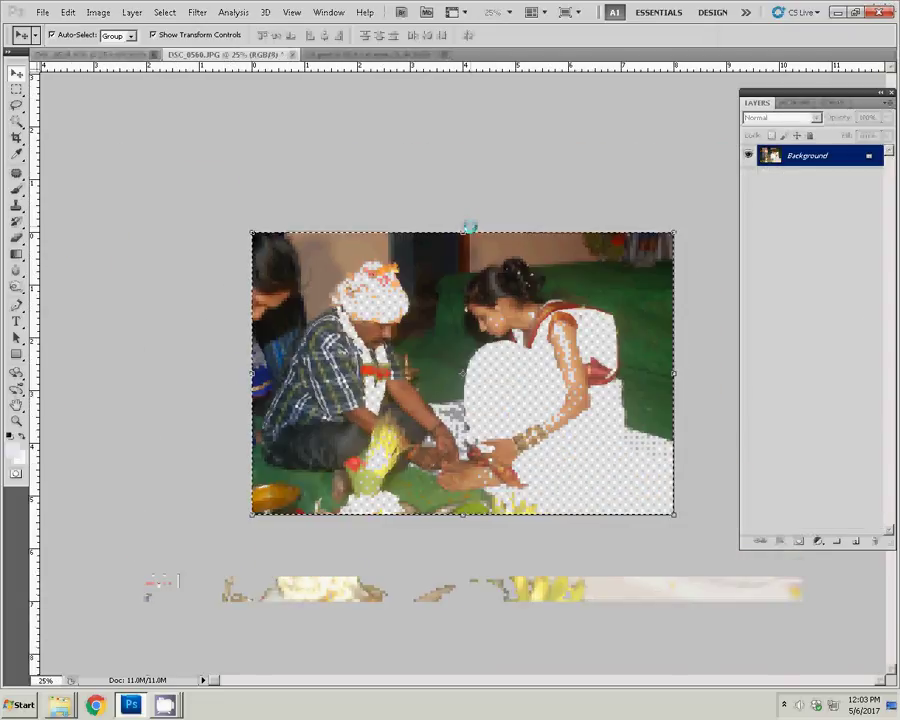
pyautogui.click(292, 54)
pyautogui.click(450, 268)
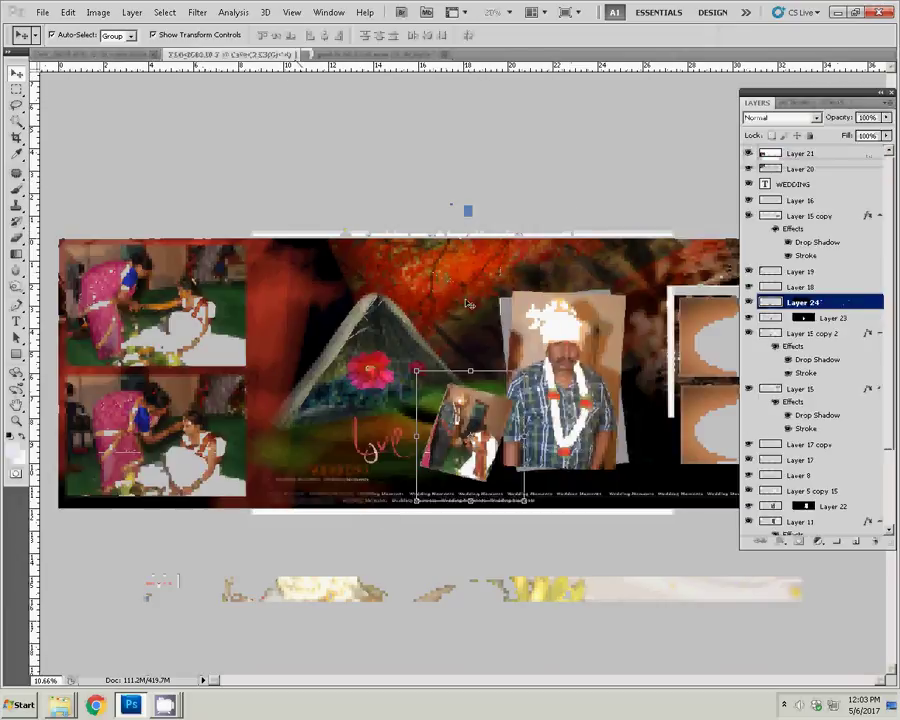
pyautogui.hotkey('ctrl', 'v')
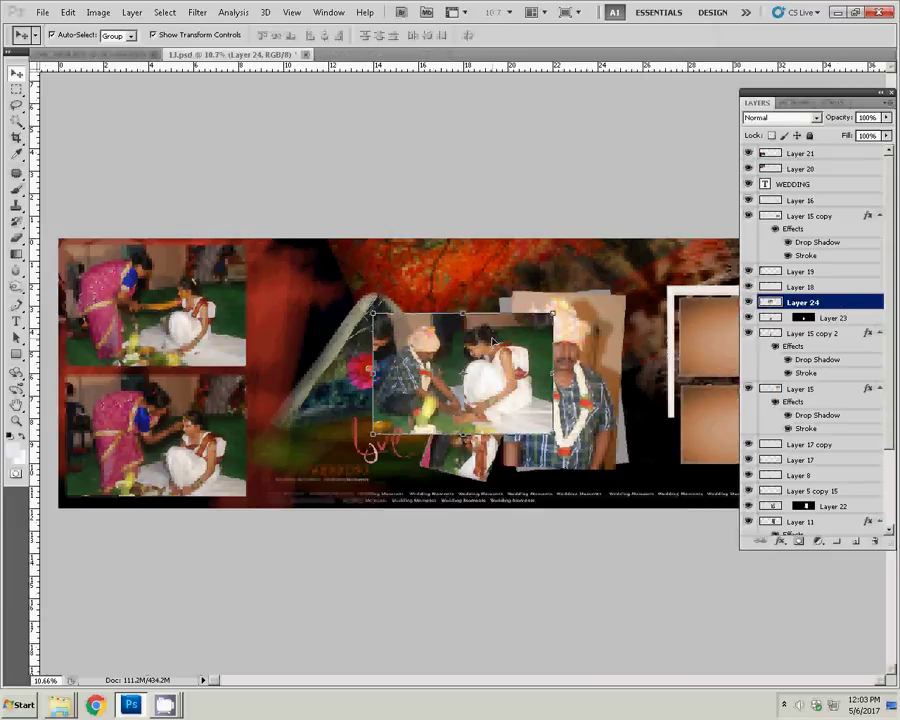
pyautogui.moveTo(492, 339); pyautogui.dragTo(371, 268)
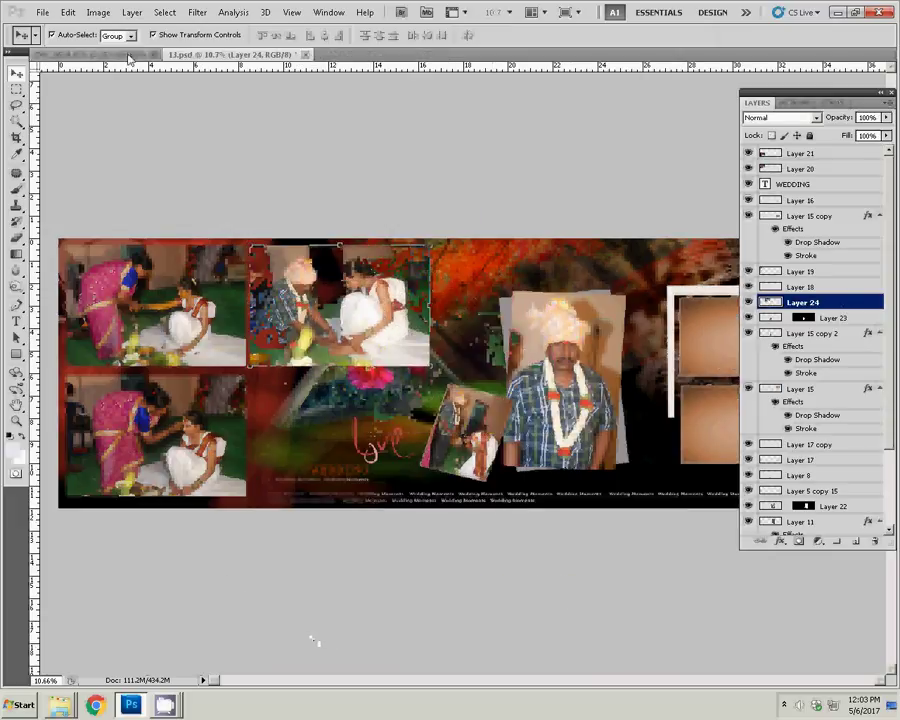
# Step: Resize another photo to 8 inches, copy it, and clip it into the lower-middle slot
pyautogui.hotkey('ctrl', 'Tab')
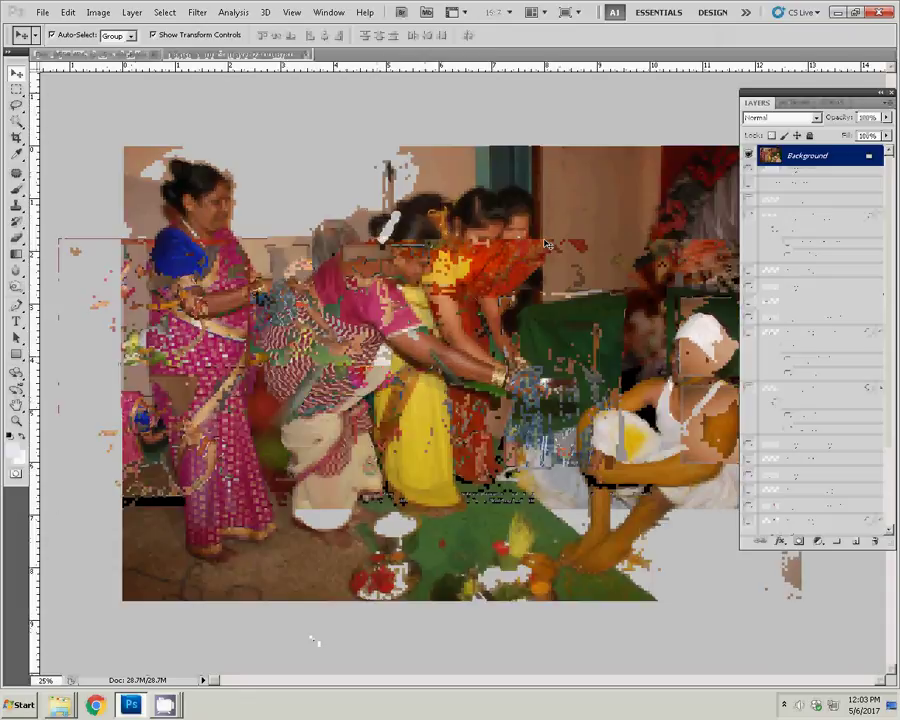
pyautogui.hotkey('ctrl', 'alt', 'i')
pyautogui.click(395, 266)
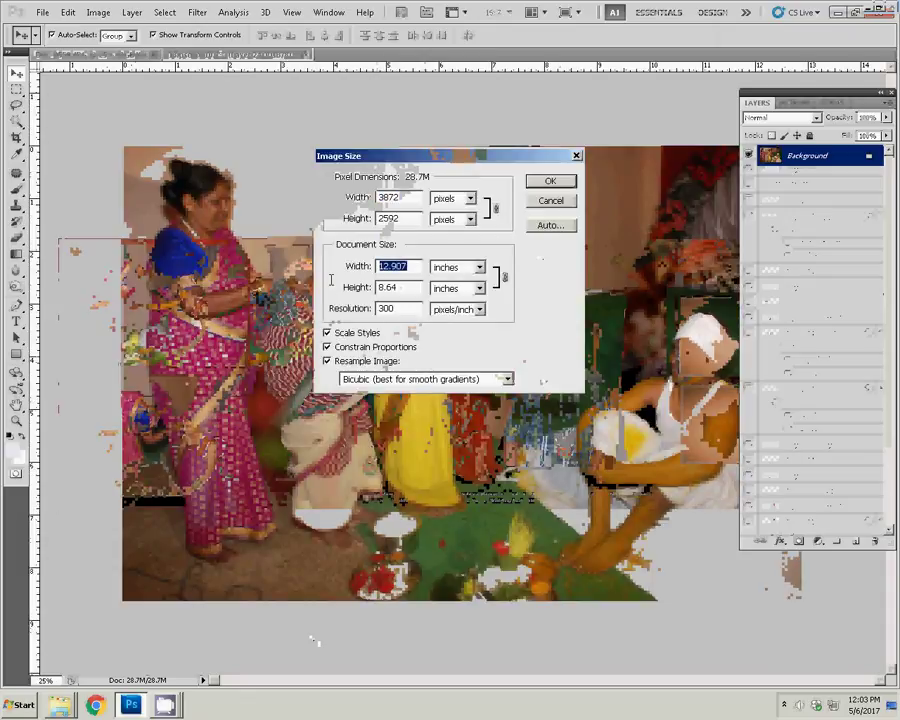
pyautogui.write('8')
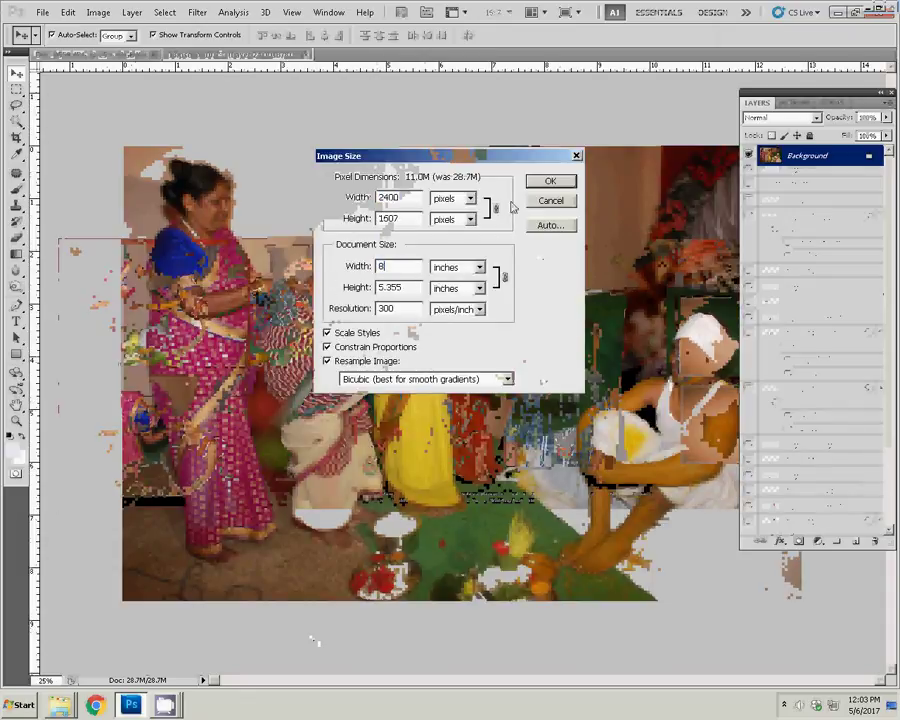
pyautogui.press('Return')
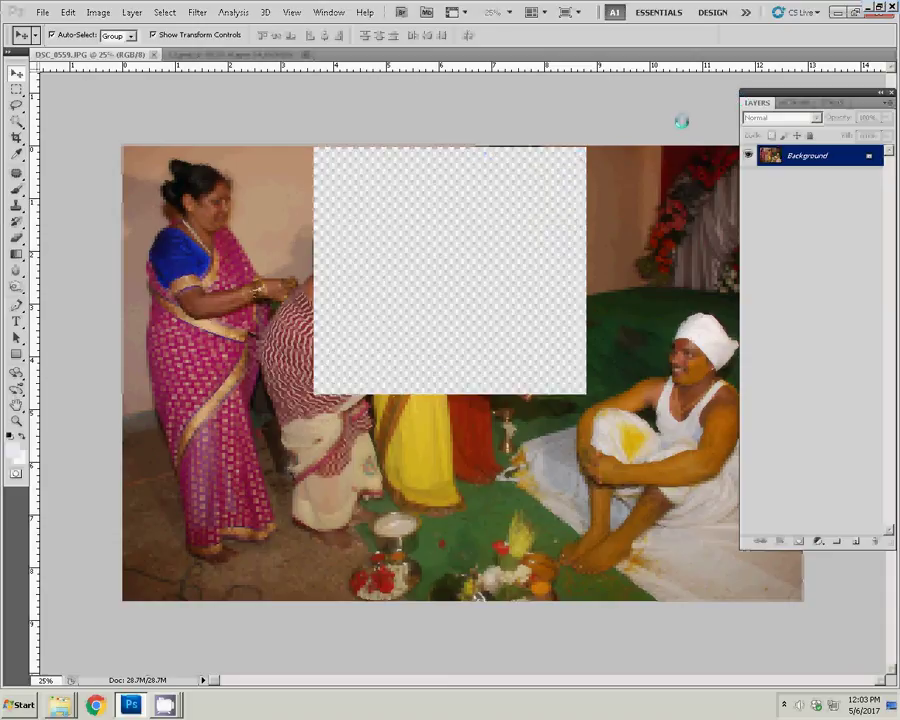
pyautogui.click(808, 107)
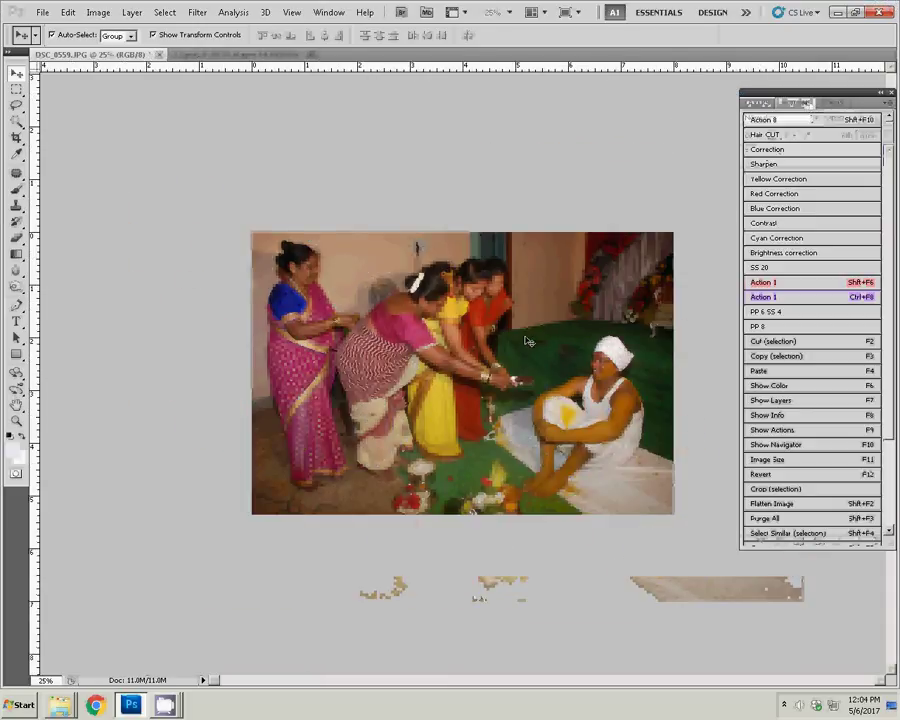
pyautogui.hotkey('shift', 'F6')
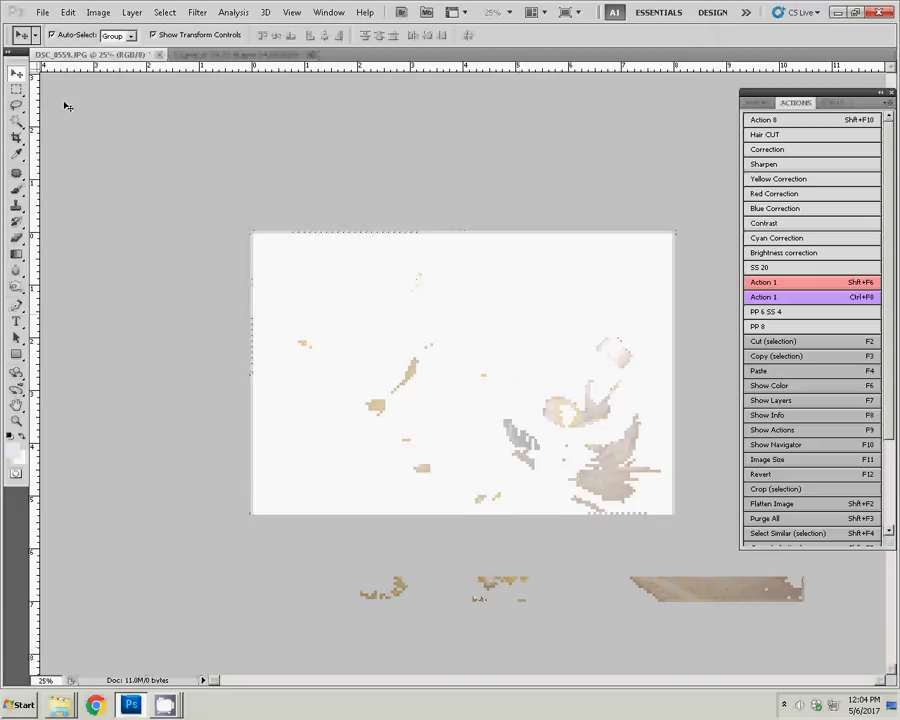
pyautogui.click(462, 270)
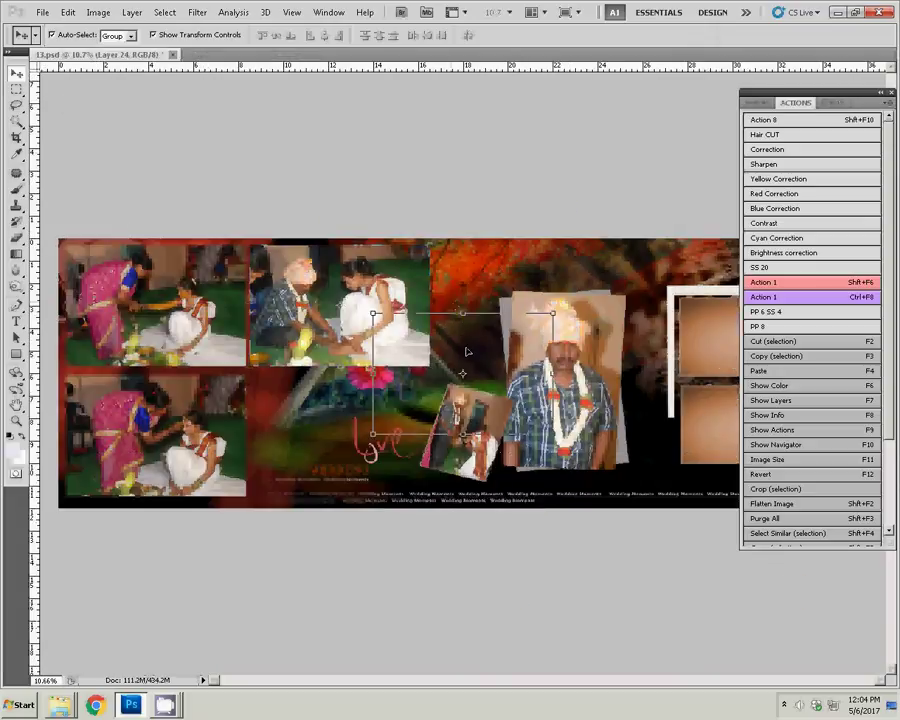
pyautogui.hotkey('ctrl', 'v')
pyautogui.moveTo(502, 342); pyautogui.dragTo(390, 398)
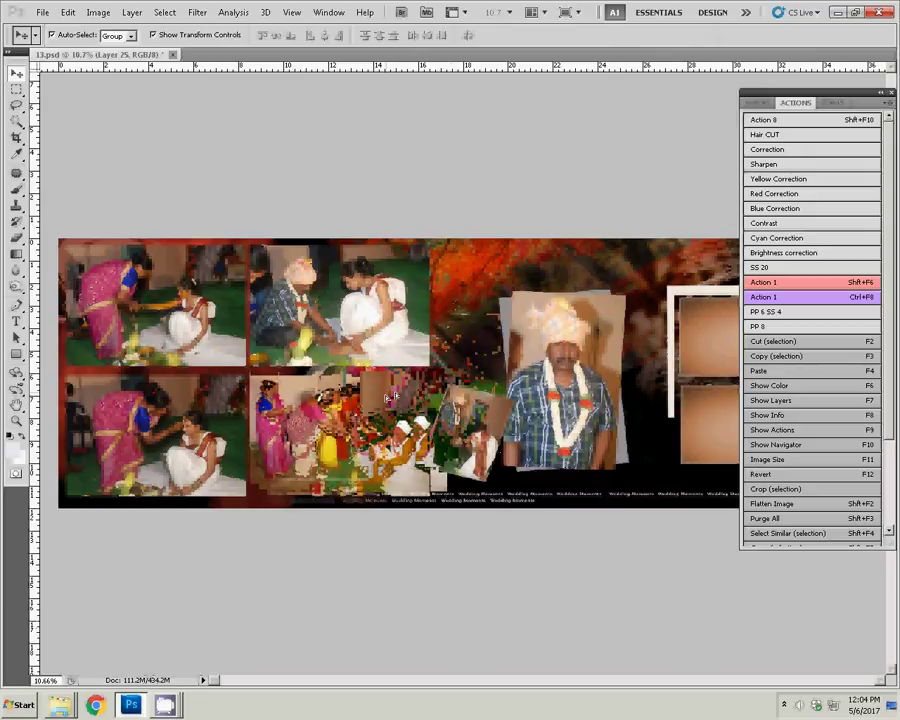
pyautogui.hotkey('ctrl', 'alt', 'g')
# Step: Zoom out to the whole album and drag DSC_0566.JPG from the photos folder into Photoshop
pyautogui.hotkey('ctrl', 't')
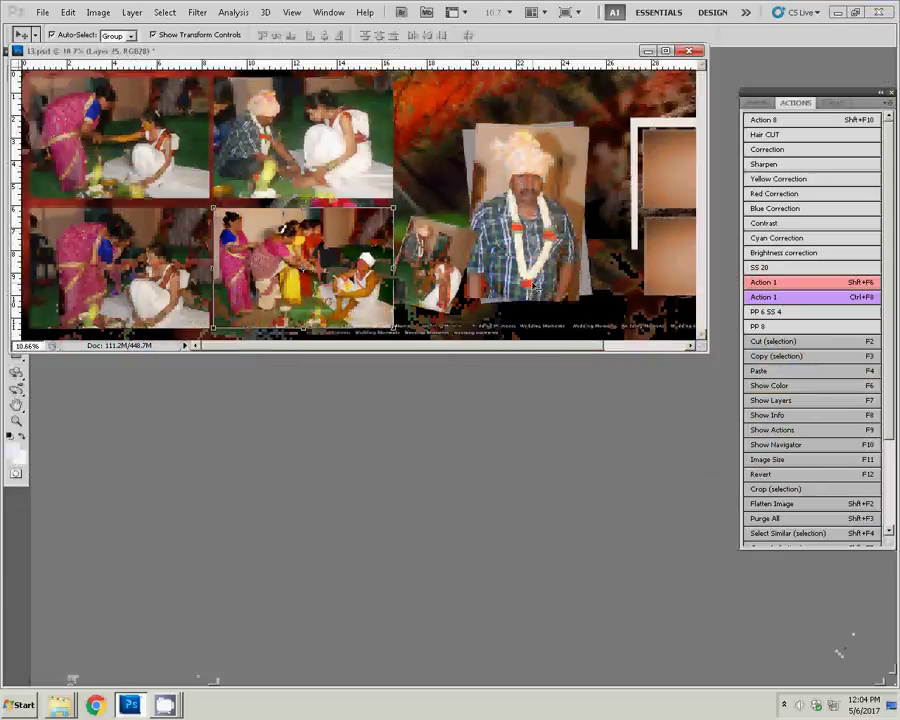
pyautogui.press('z')
pyautogui.hotkey('ctrl', '-')
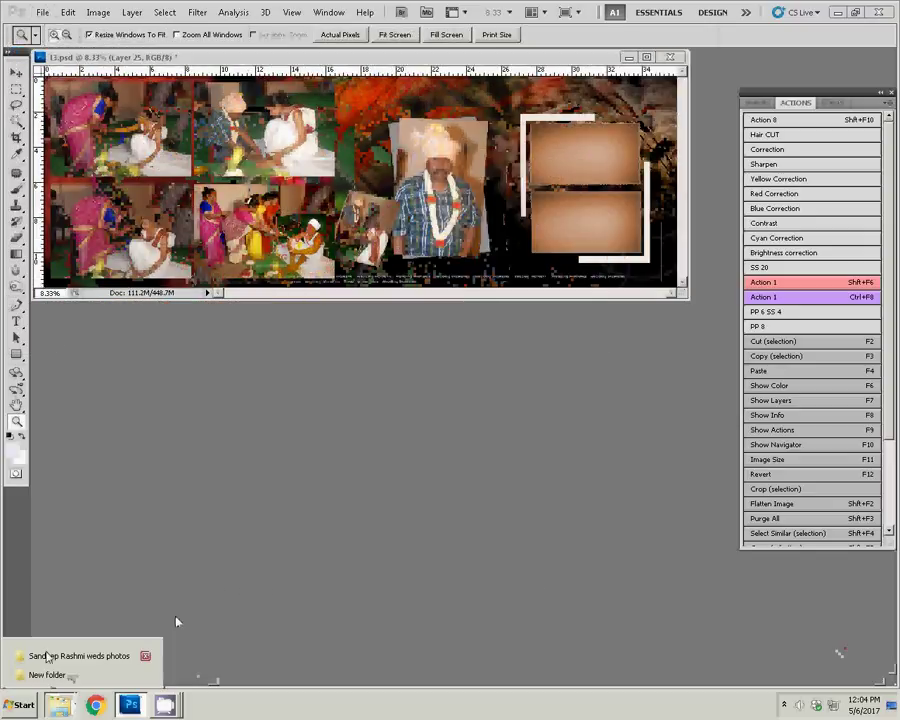
pyautogui.click(47, 658)
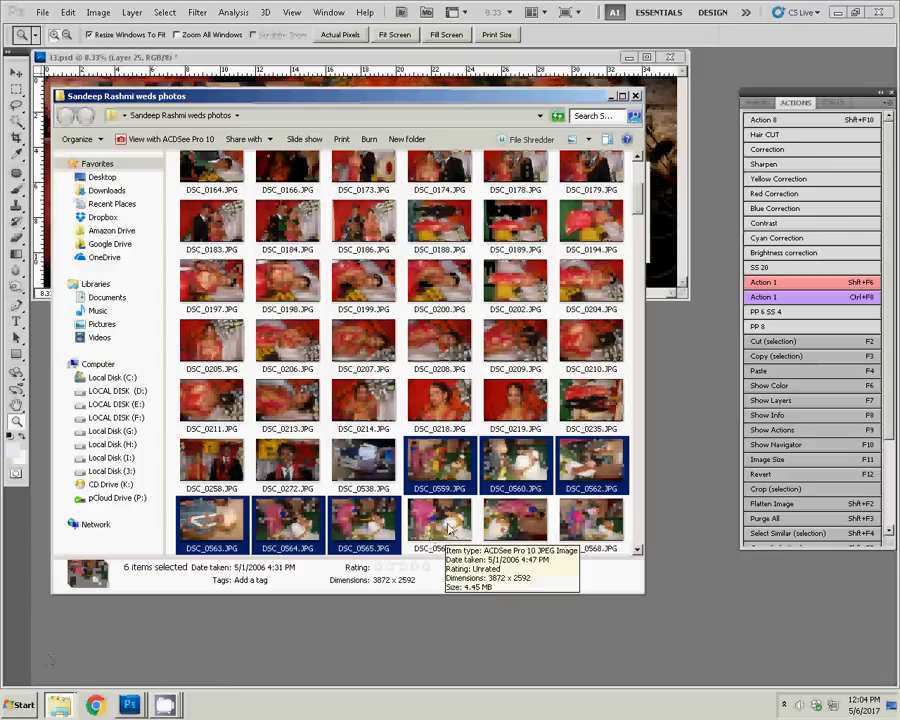
pyautogui.moveTo(441, 532); pyautogui.dragTo(514, 580)
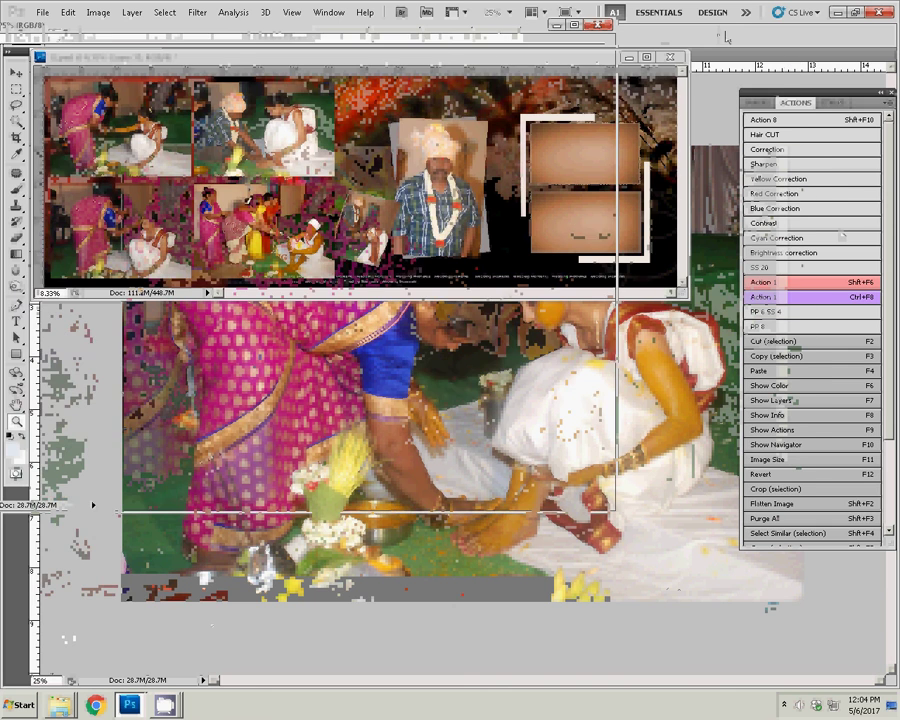
# Step: Resize DSC_0566 to 8 inches wide and close it without saving
pyautogui.click(445, 285)
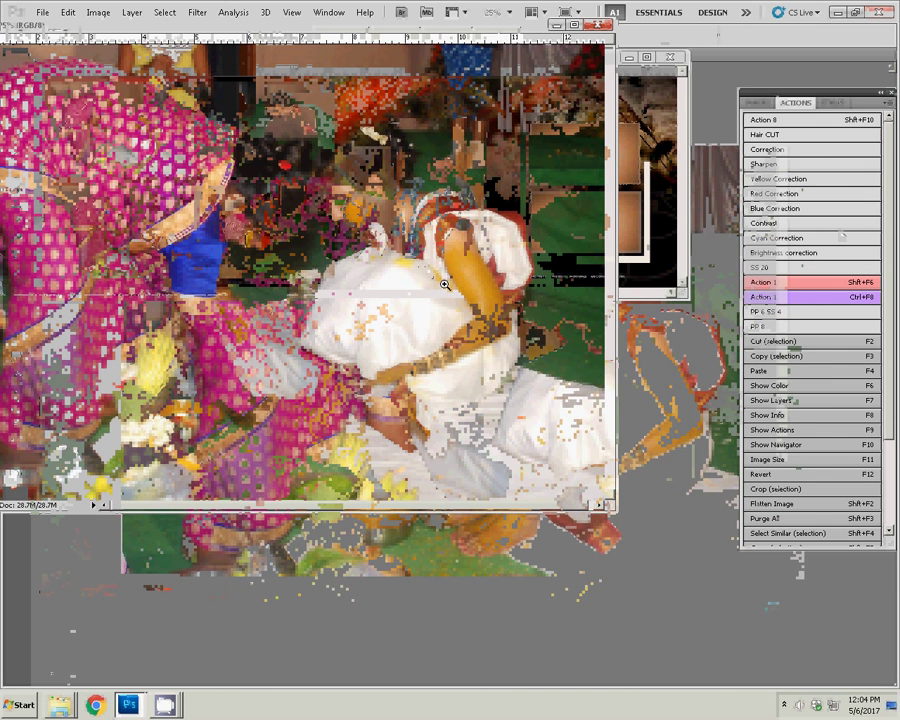
pyautogui.press('F11')
pyautogui.press('Tab')
pyautogui.press('Tab')
pyautogui.write('8')
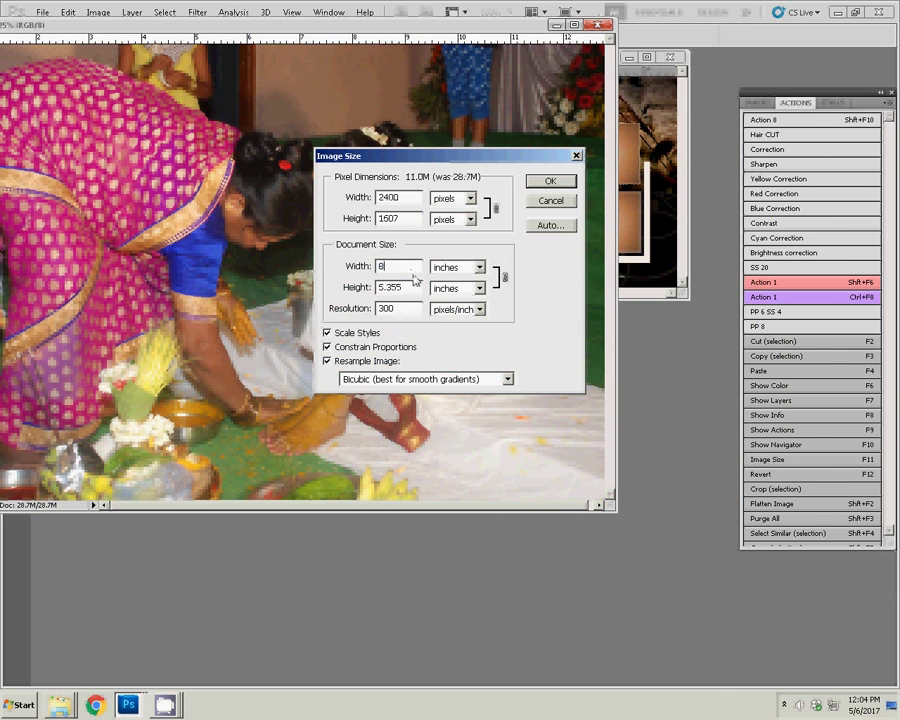
pyautogui.click(556, 181)
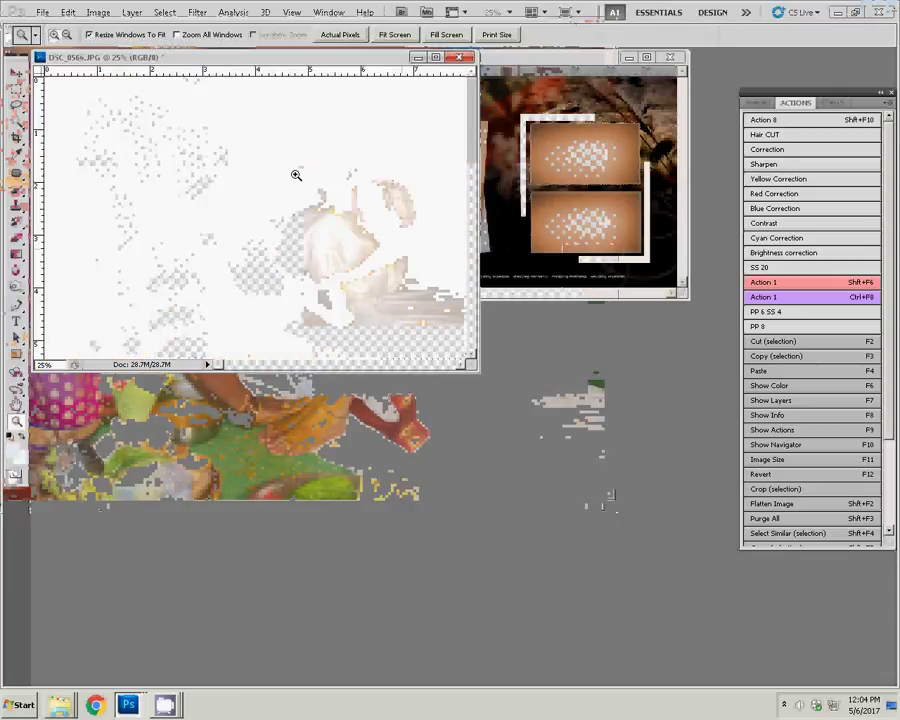
pyautogui.click(459, 57)
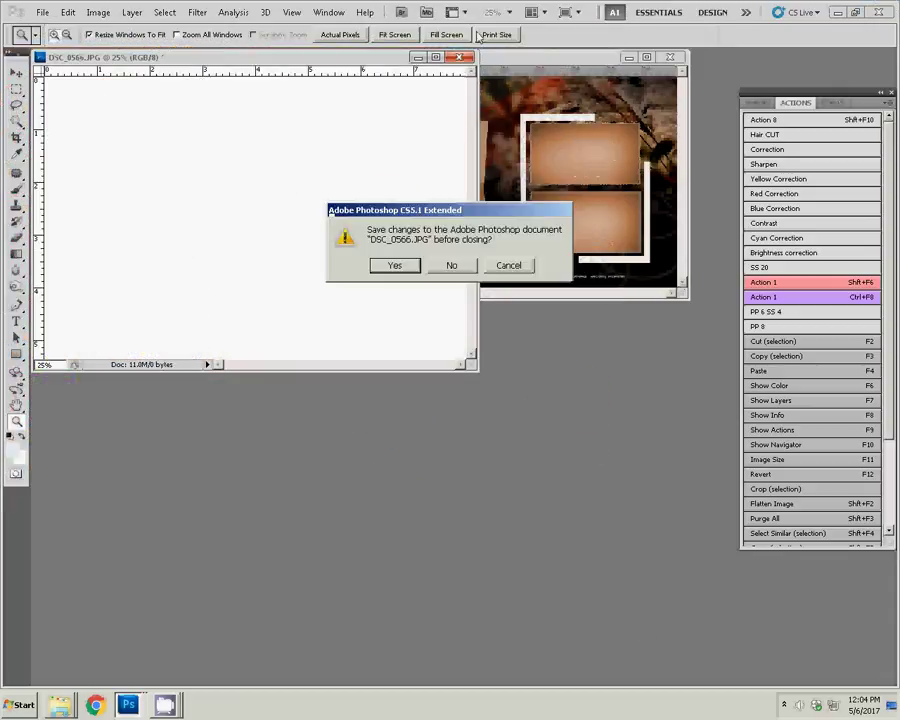
pyautogui.click(454, 267)
# Step: Magic-wand select the interior of the top-right brown frame
pyautogui.press('v')
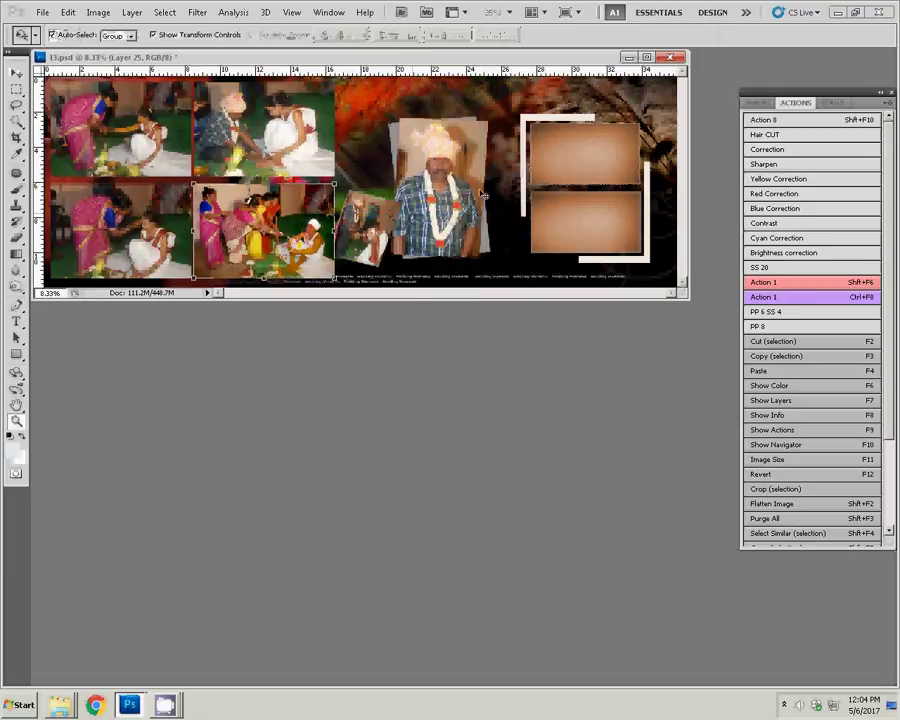
pyautogui.click(583, 170)
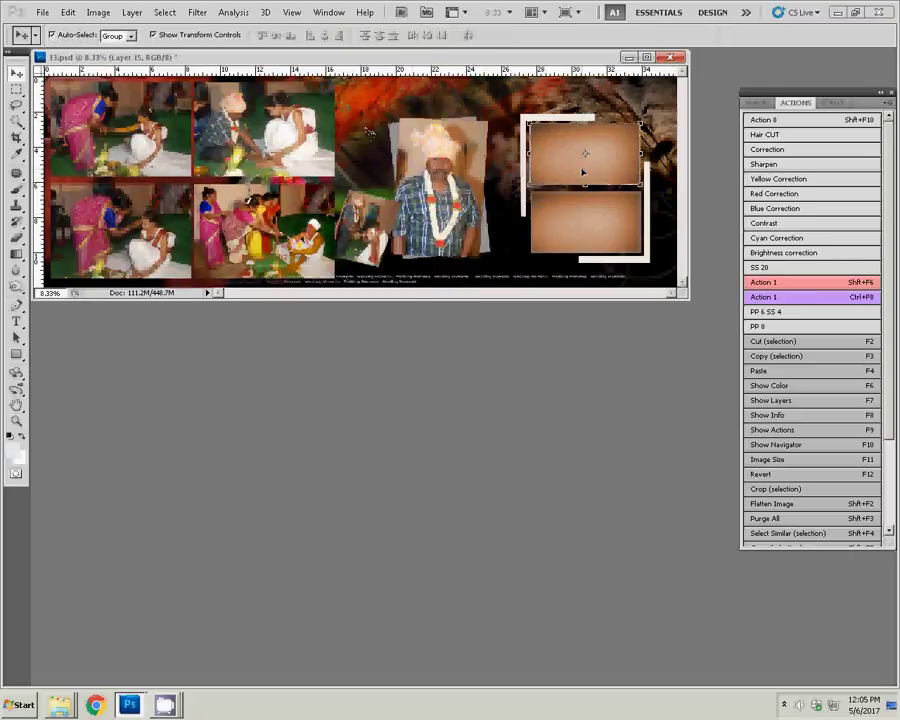
pyautogui.press('w')
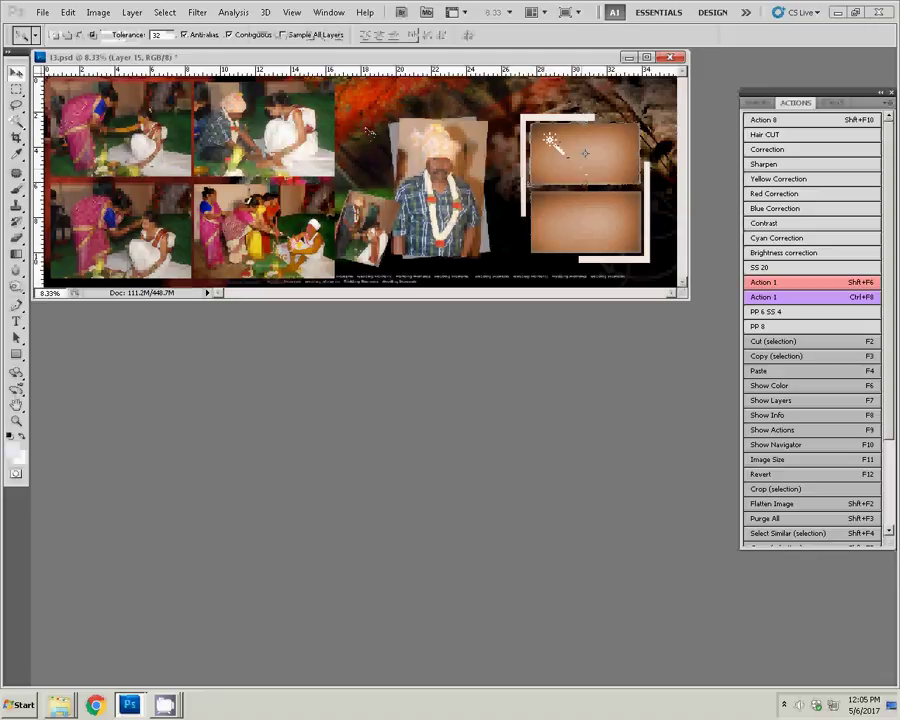
pyautogui.click(594, 175)
pyautogui.click(635, 176)
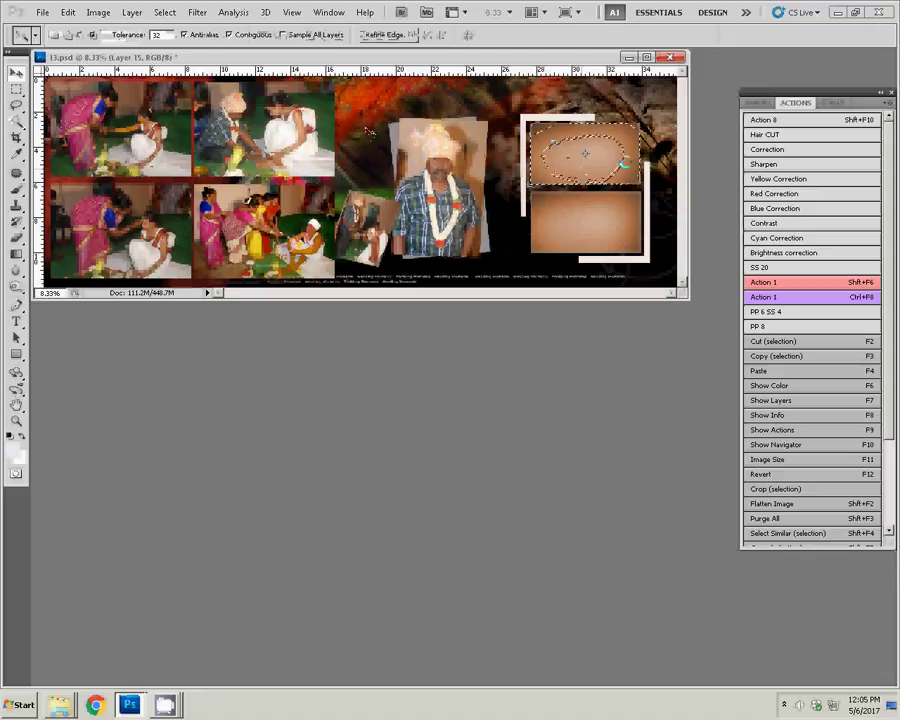
pyautogui.click(567, 165)
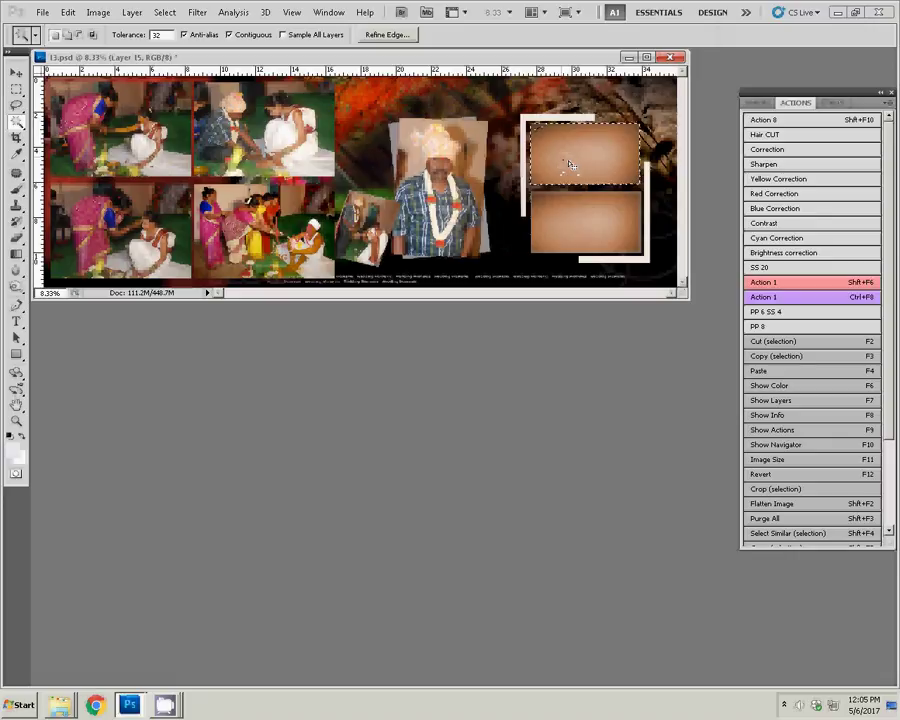
# Step: Paste the photo into the frame and scale it to about 87% to fill it
pyautogui.click(66, 12)
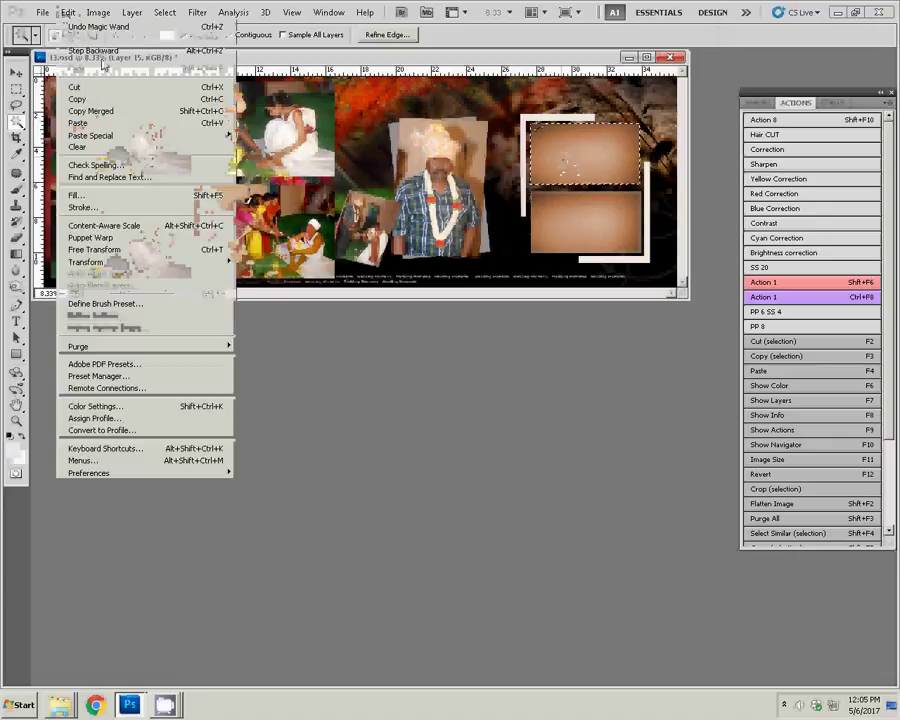
pyautogui.moveTo(91, 135)
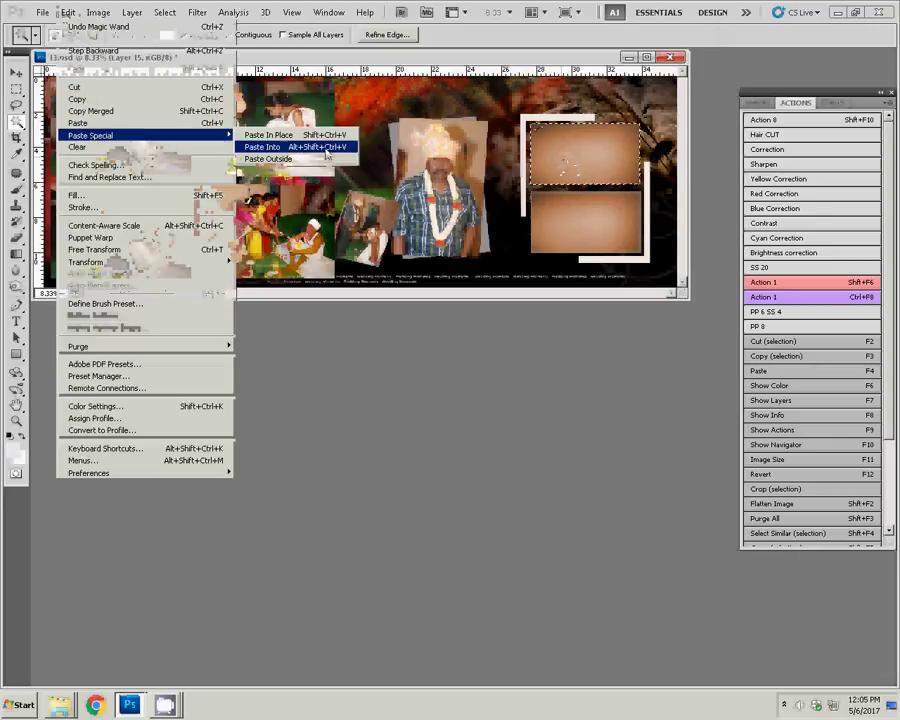
pyautogui.click(263, 146)
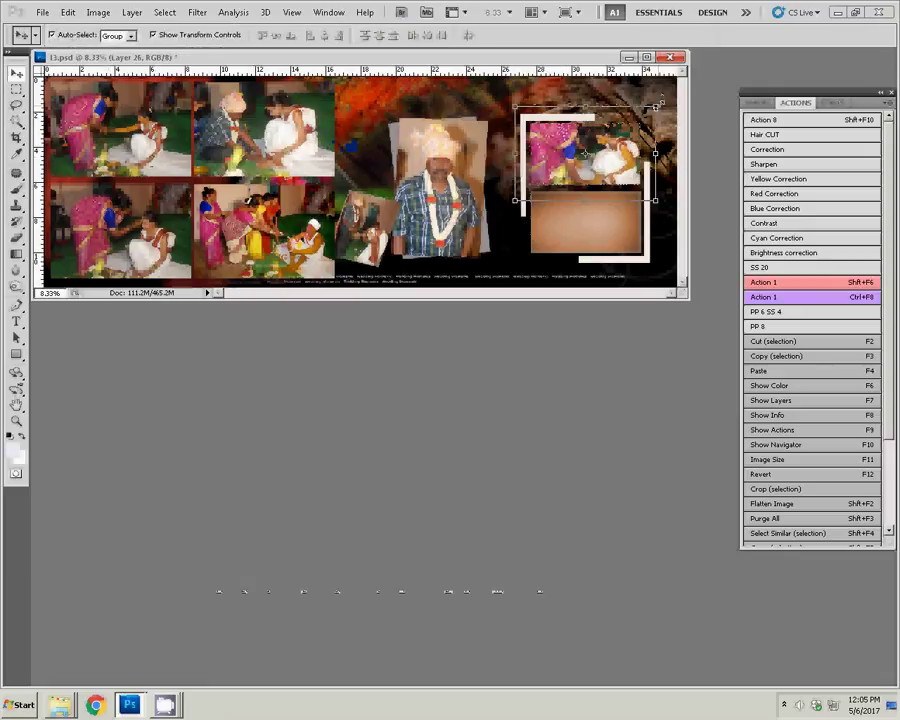
pyautogui.moveTo(656, 105); pyautogui.dragTo(641, 118)
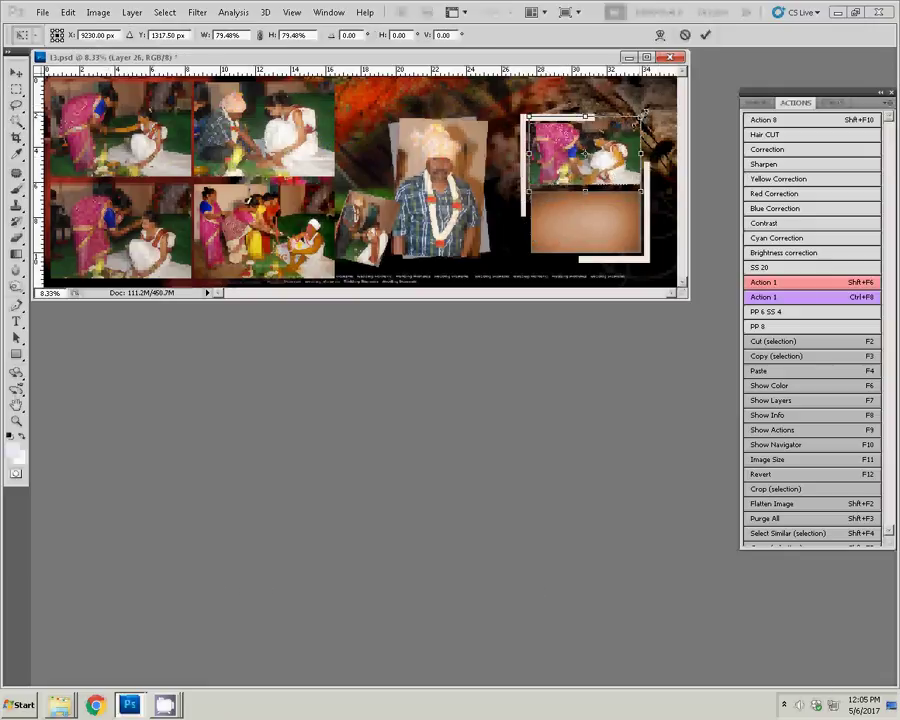
pyautogui.moveTo(641, 118); pyautogui.dragTo(642, 117)
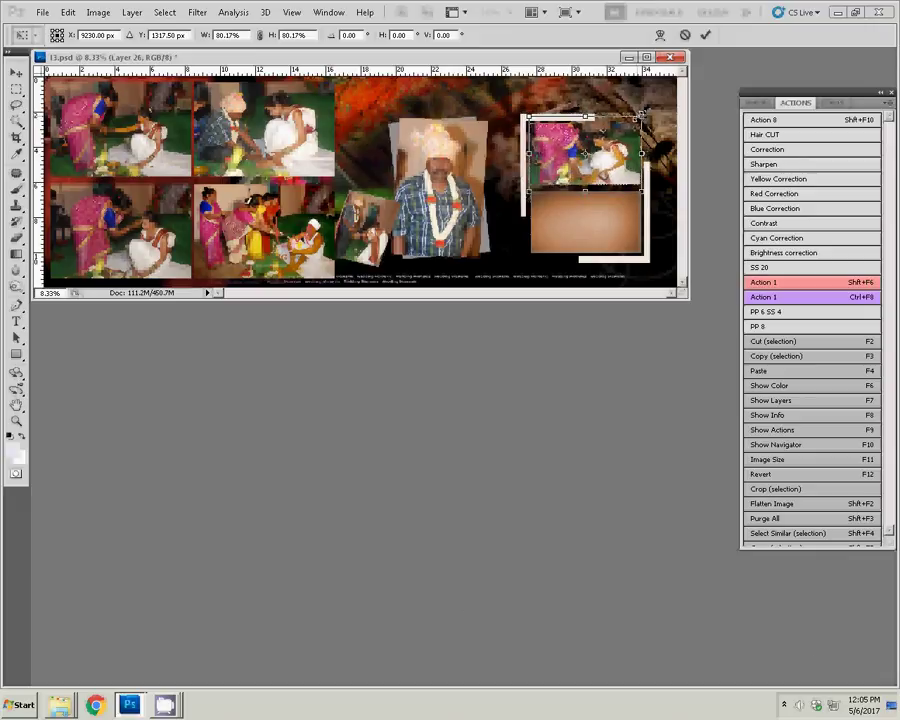
pyautogui.press('Return')
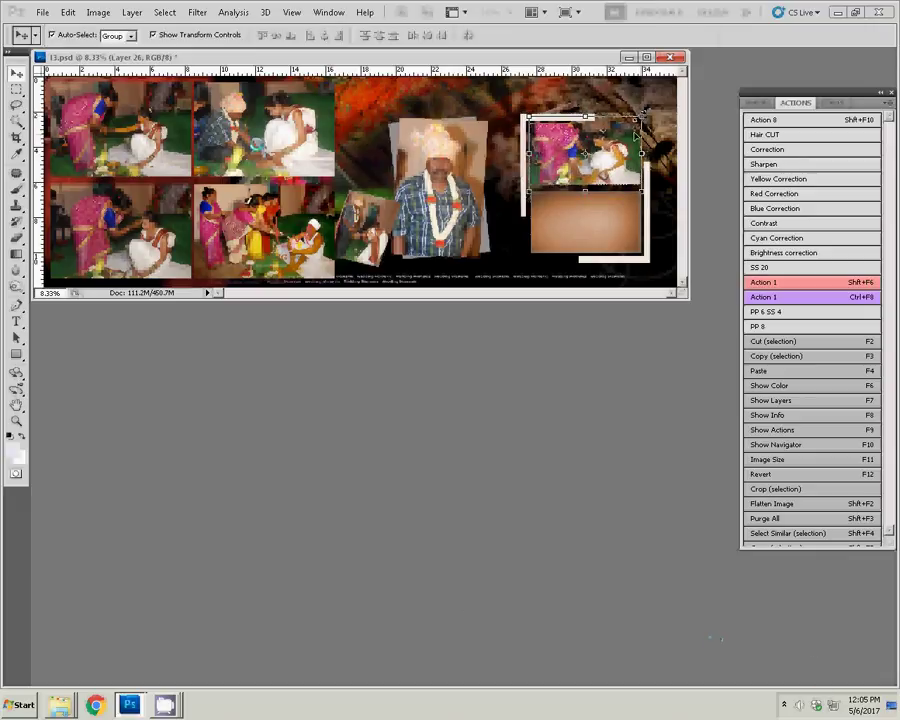
pyautogui.click(60, 705)
# Step: Open DSC_0568.JPG from the photos folder, resize it to 7 inches wide, and close it
pyautogui.click(44, 655)
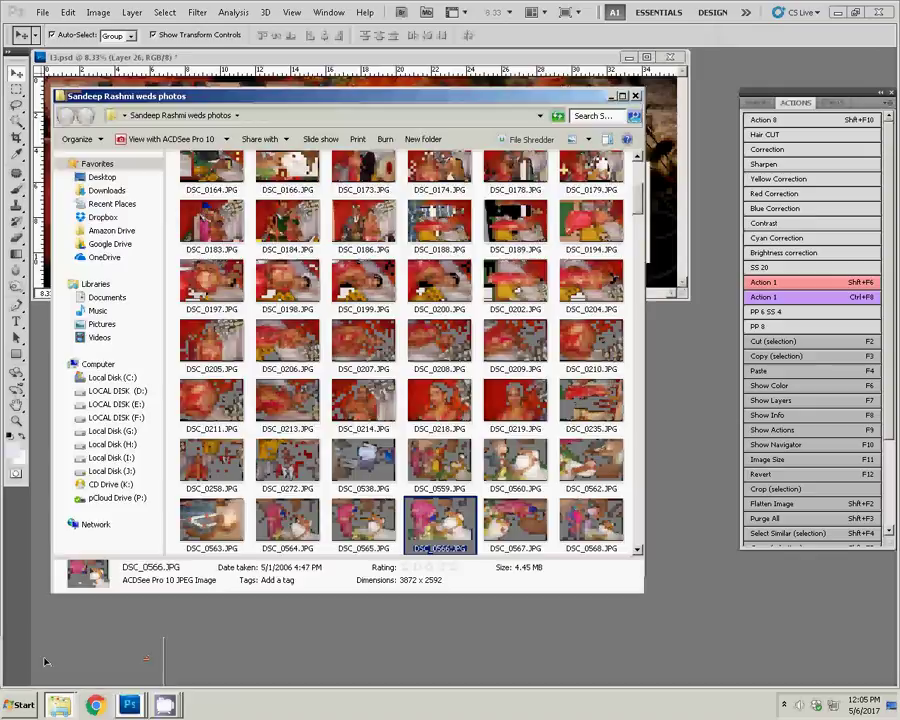
pyautogui.click(591, 527)
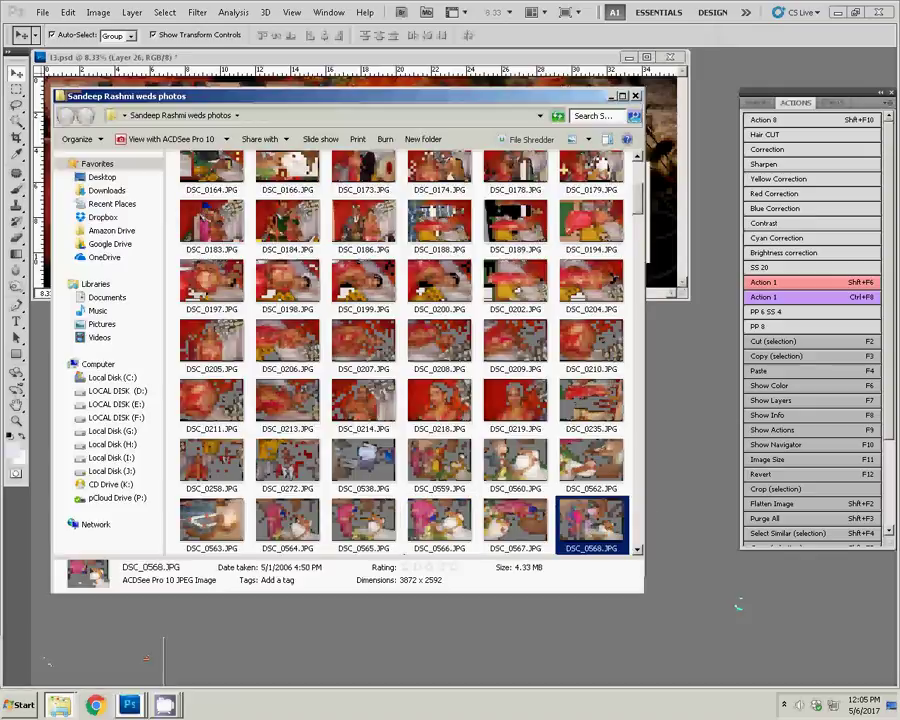
pyautogui.moveTo(591, 527); pyautogui.dragTo(637, 553)
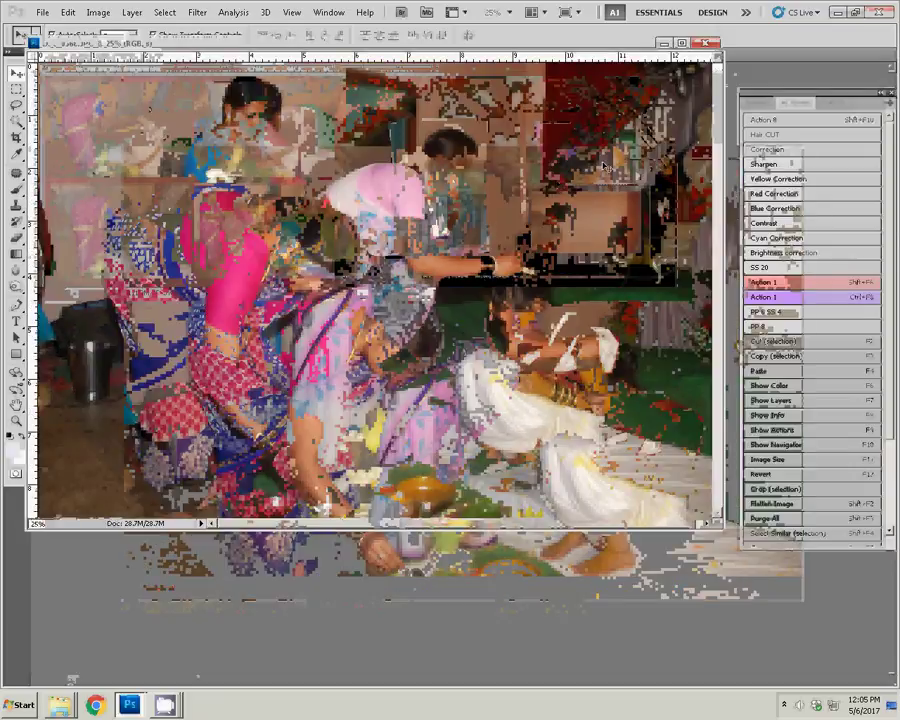
pyautogui.press('F11')
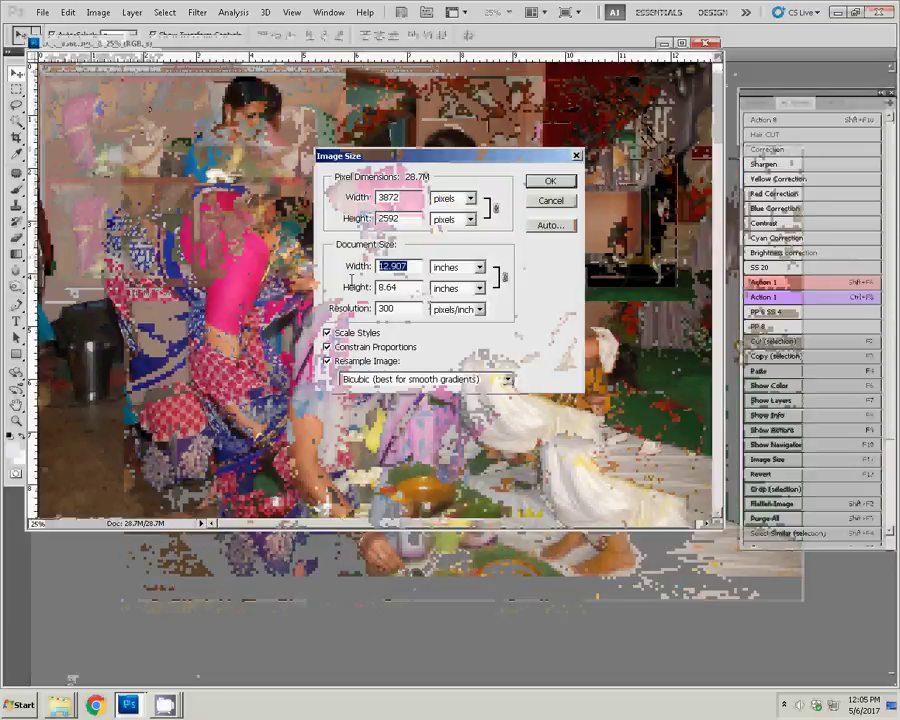
pyautogui.write('7')
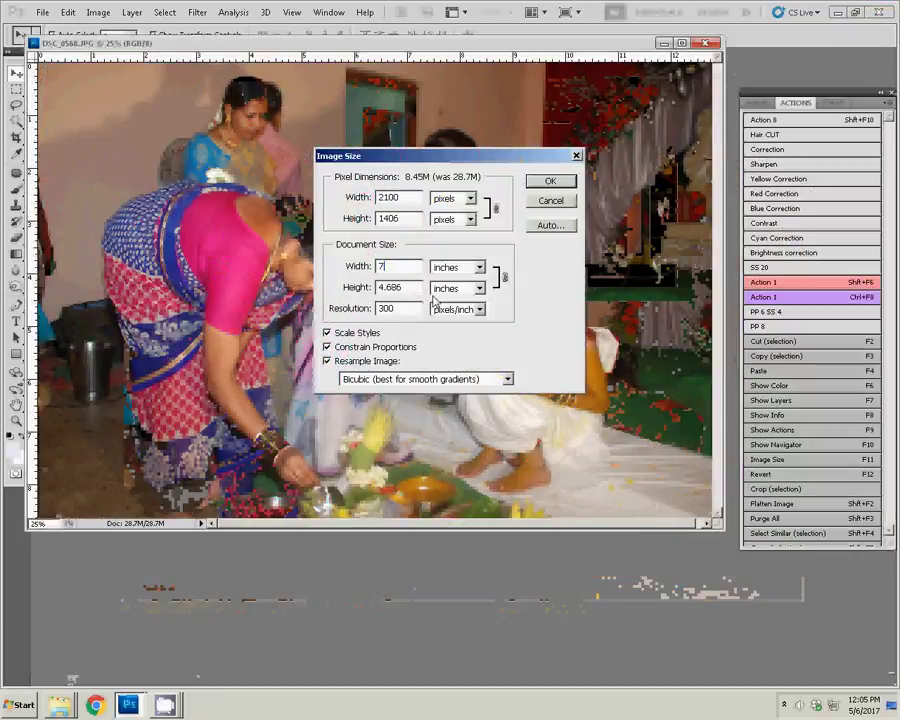
pyautogui.click(550, 182)
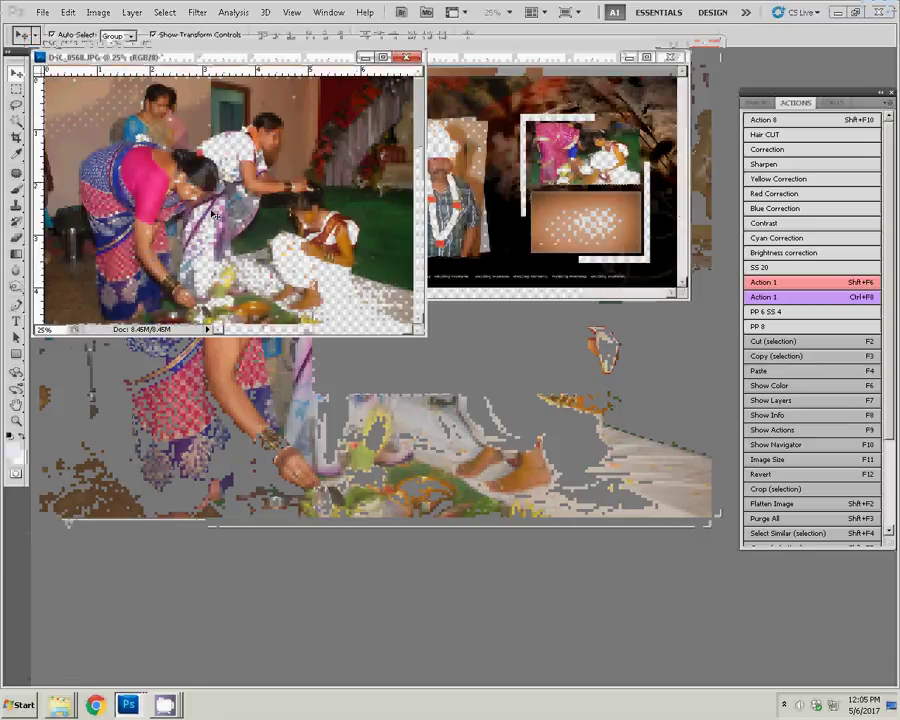
pyautogui.hotkey('ctrl', 'w')
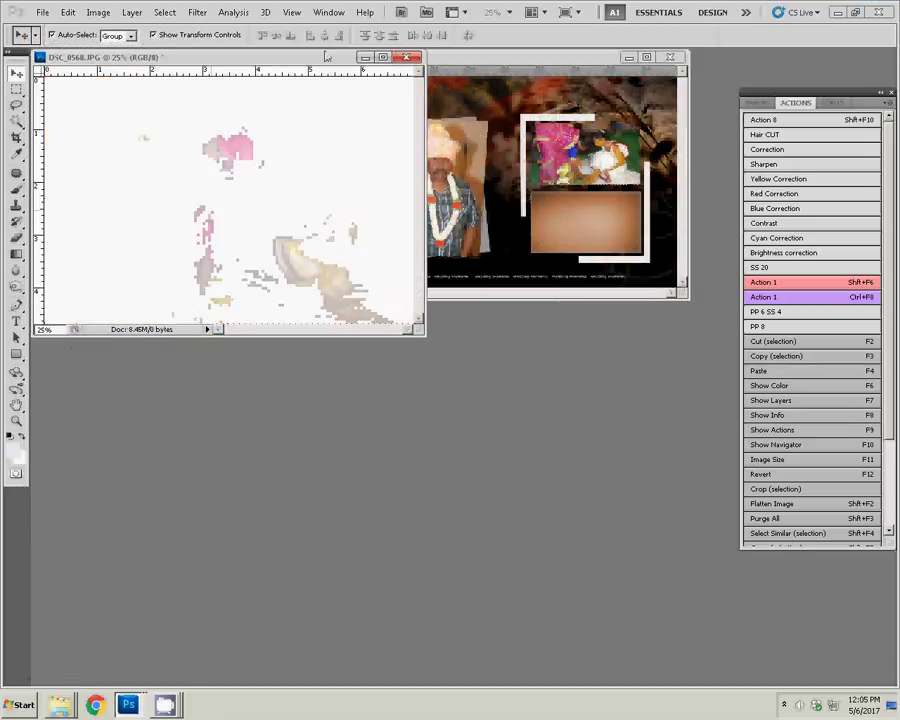
# Step: Feather a Magic Wand selection of the lower brown frame and paste DSC_0568 into it
pyautogui.click(471, 266)
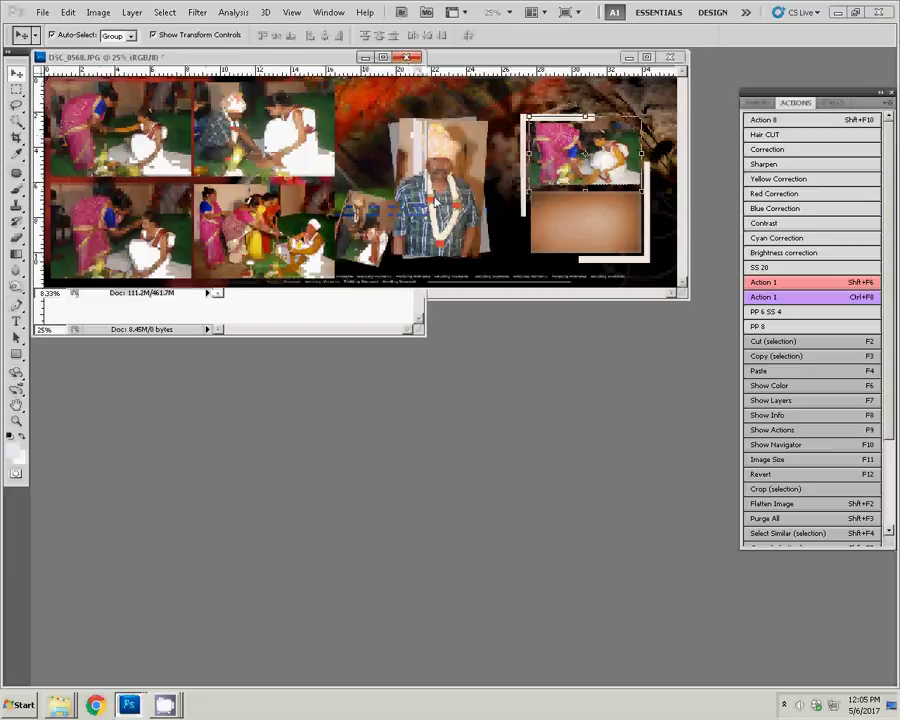
pyautogui.click(563, 236)
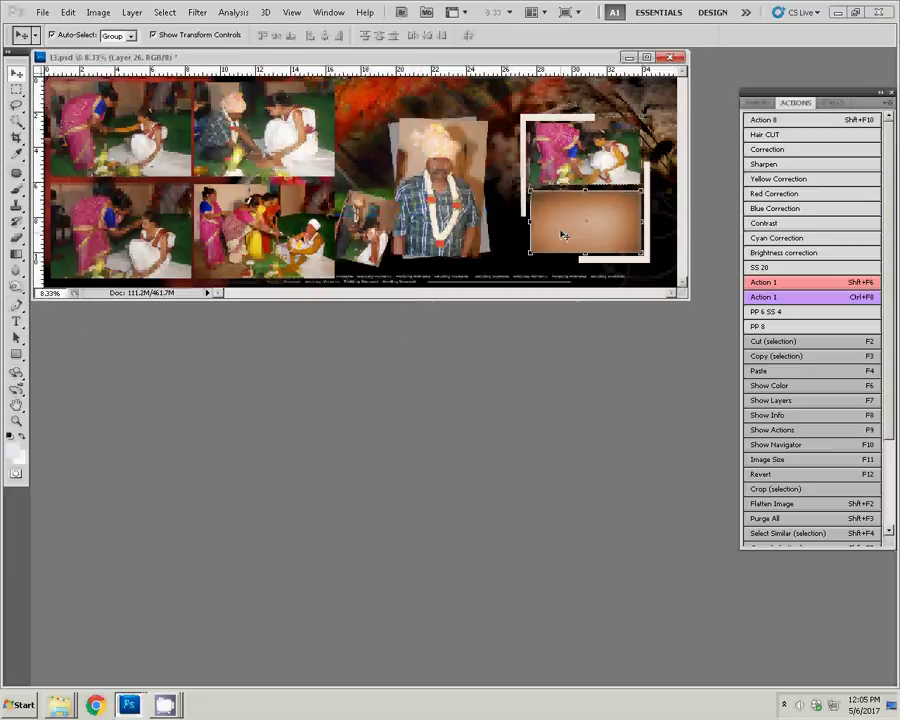
pyautogui.press('w')
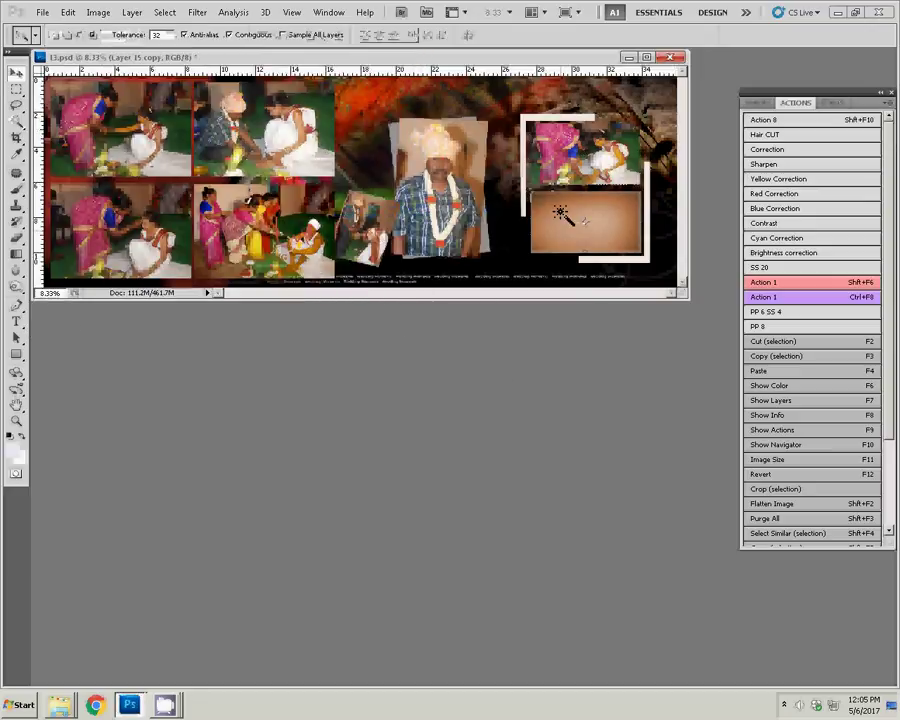
pyautogui.click(563, 219)
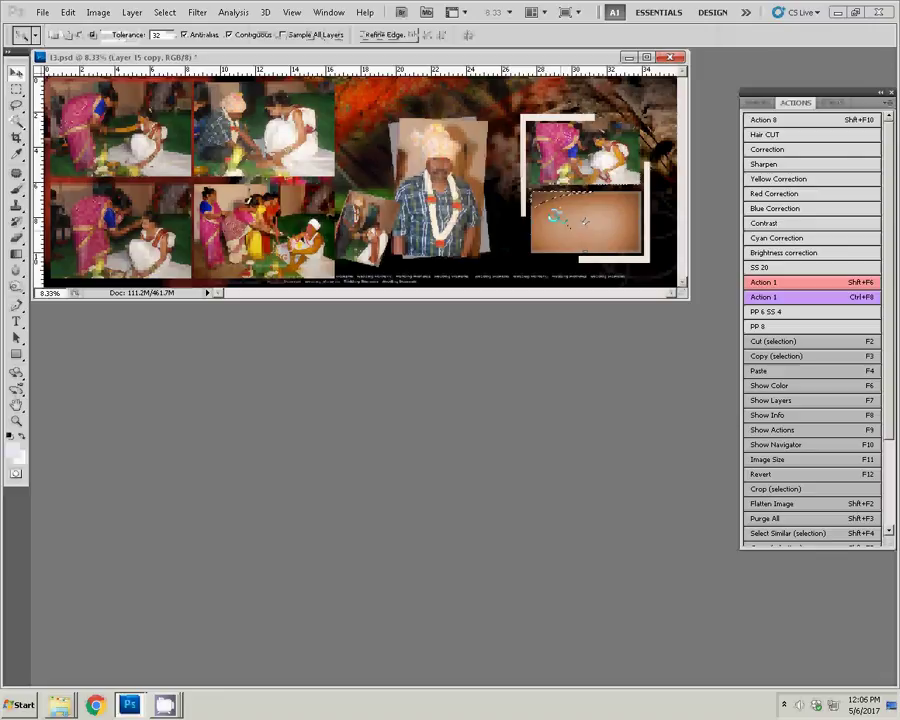
pyautogui.keyDown('shift'); pyautogui.click(575, 231); pyautogui.keyUp('shift')
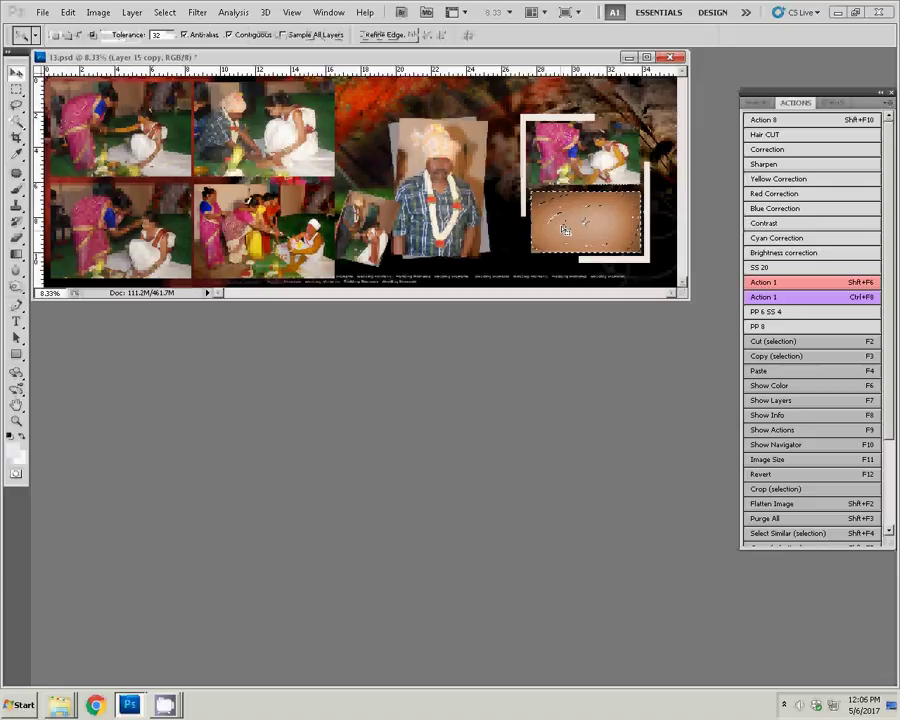
pyautogui.rightClick(564, 229)
pyautogui.click(593, 329)
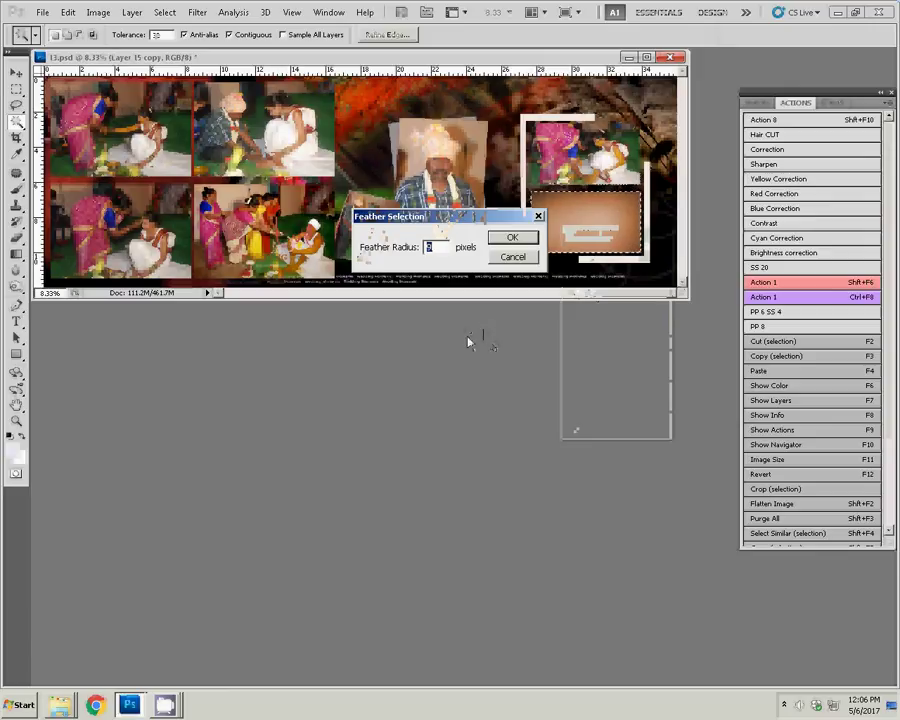
pyautogui.press('Return')
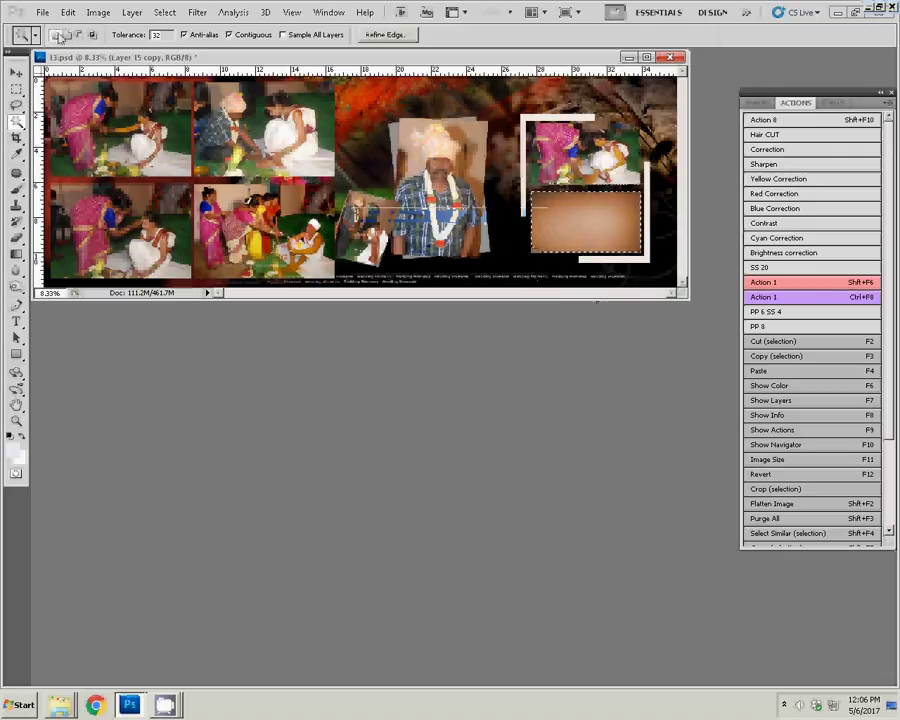
pyautogui.click(62, 12)
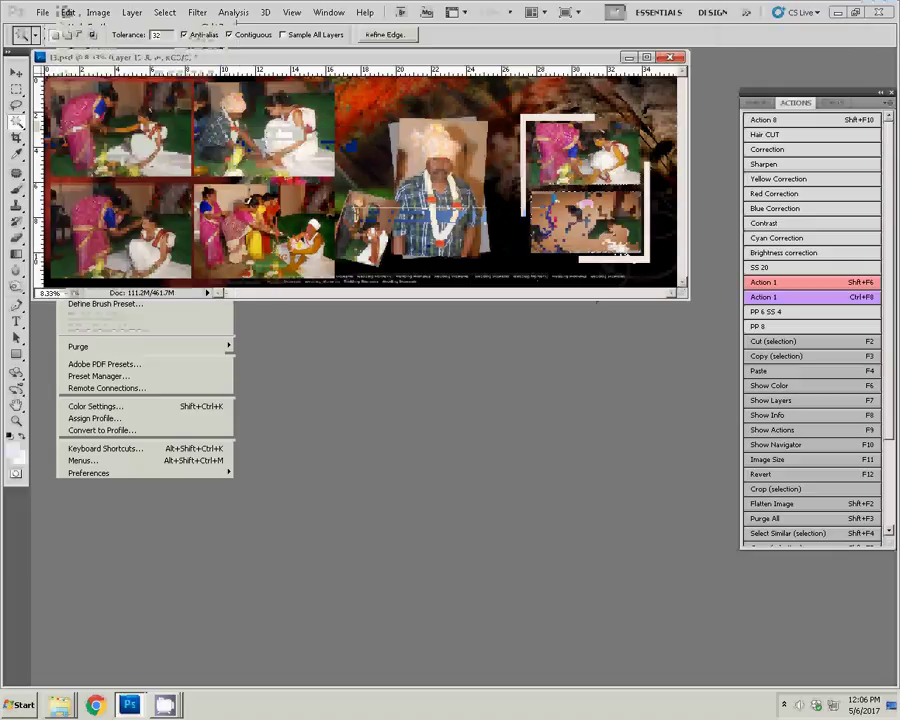
pyautogui.press('v')
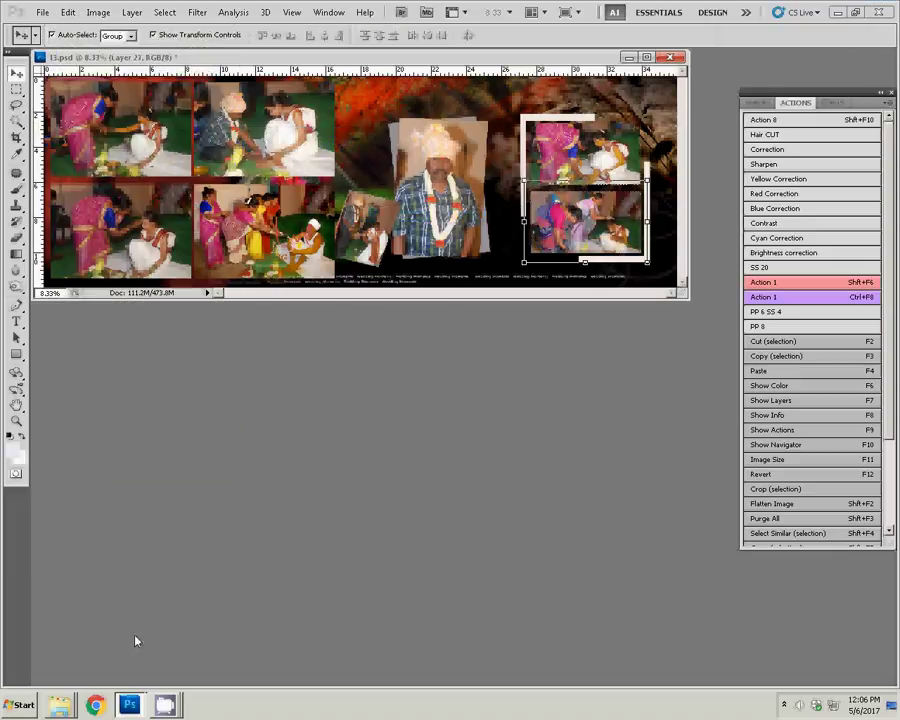
# Step: Drag DSC_0567.JPG from the wedding photos folder onto Photoshop to open it
pyautogui.moveTo(60, 705)
pyautogui.click(55, 665)
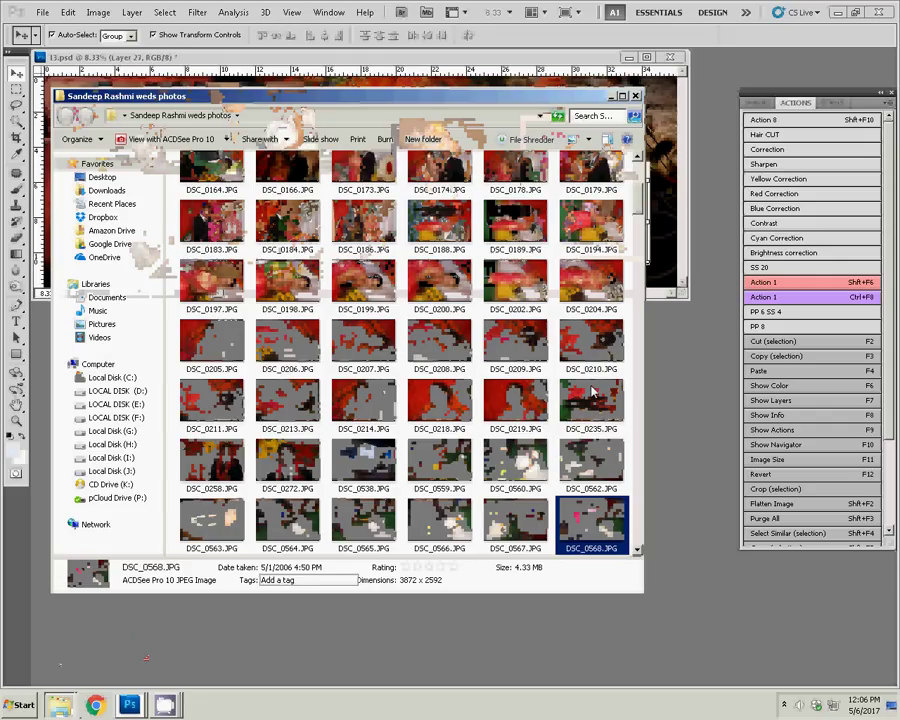
pyautogui.click(515, 520)
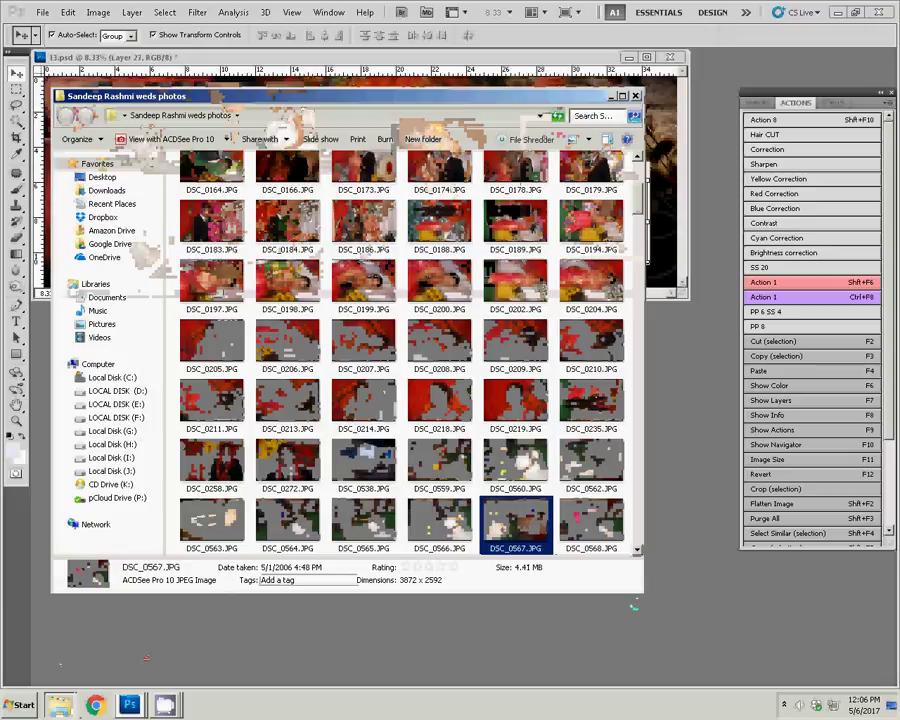
pyautogui.moveTo(515, 520); pyautogui.dragTo(637, 553)
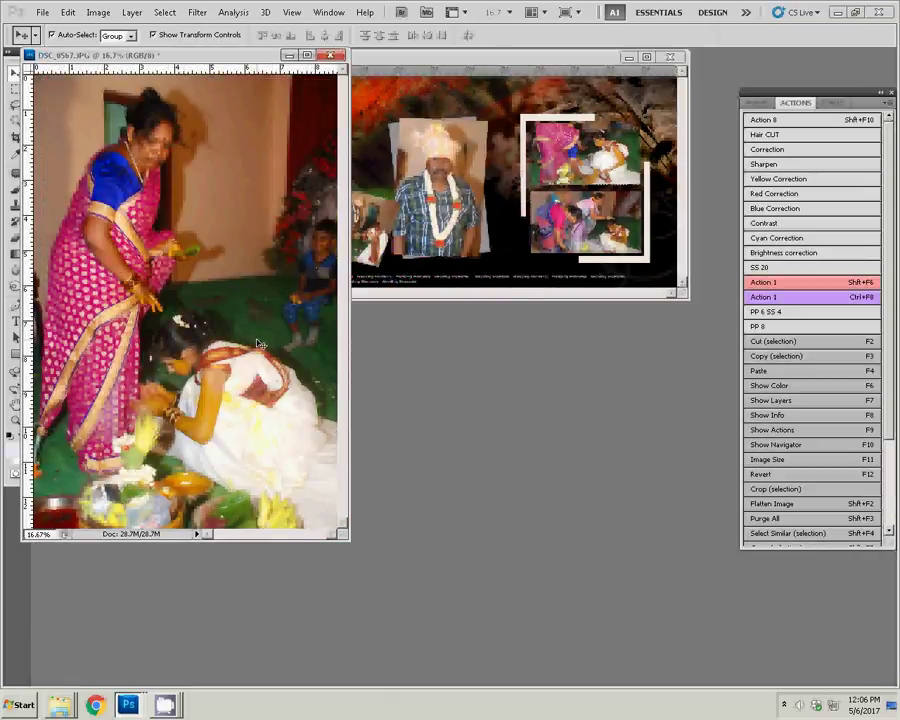
# Step: Resize the pink-sari photo to 4 inches wide in Image Size
pyautogui.click(400, 266)
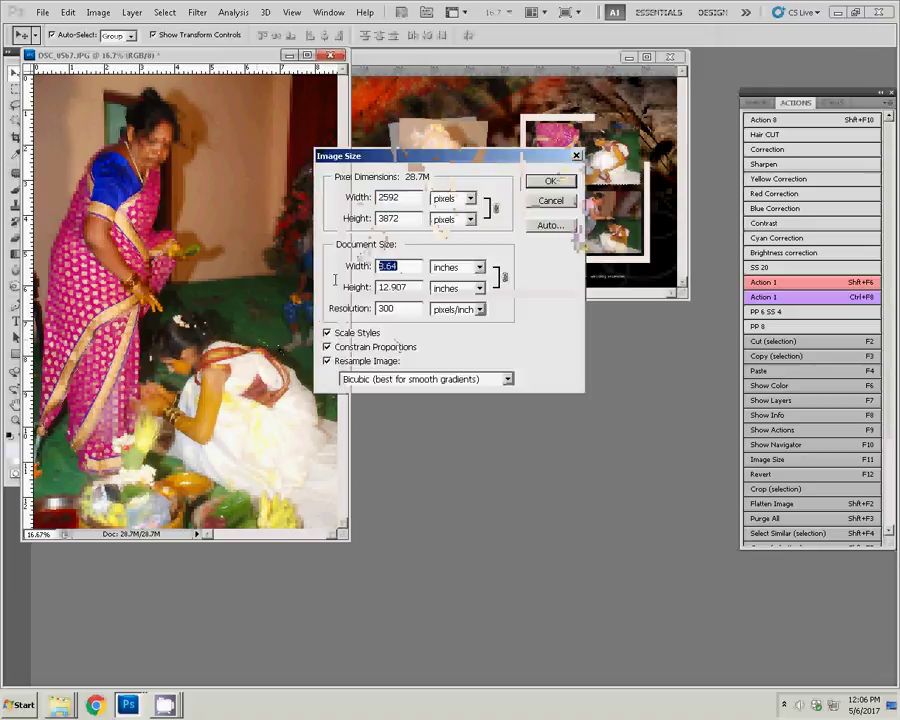
pyautogui.write('4')
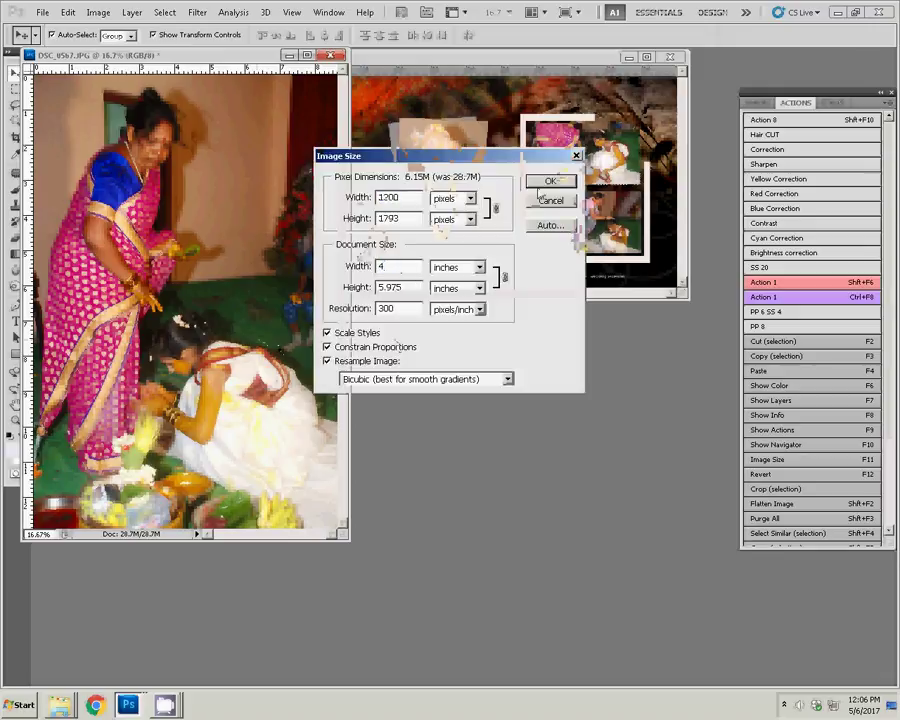
pyautogui.click(549, 181)
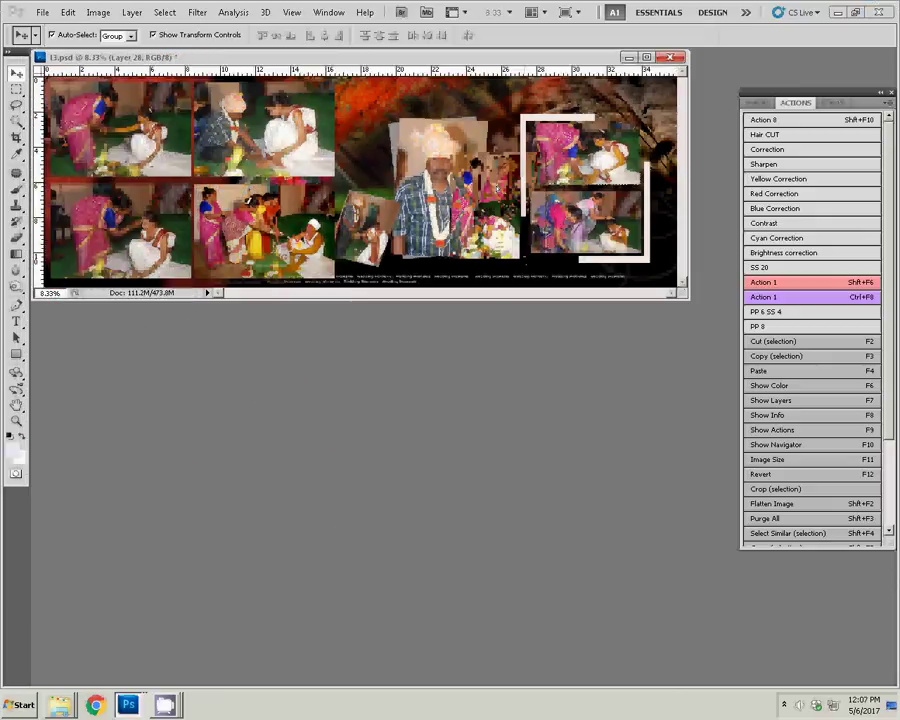
# Step: Place the pink-sari photo beside the lower-right picture, scaled to about 78%
pyautogui.moveTo(494, 170)
pyautogui.mouseDown()
pyautogui.moveTo(519, 177)
pyautogui.moveTo(507, 193)
pyautogui.mouseUp()
pyautogui.hotkey('ctrl', 't')
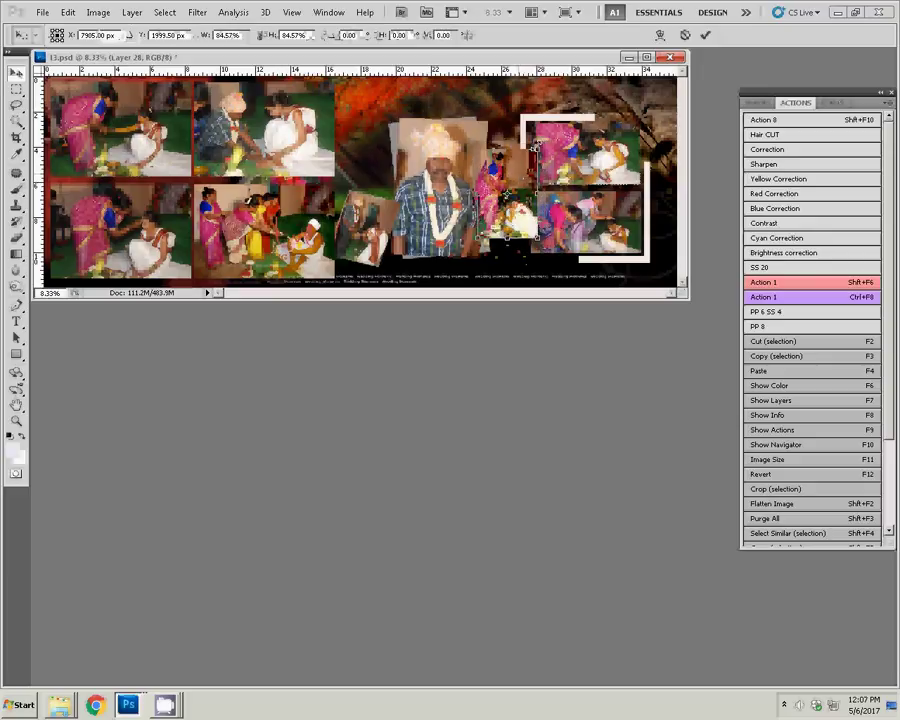
pyautogui.click(705, 35)
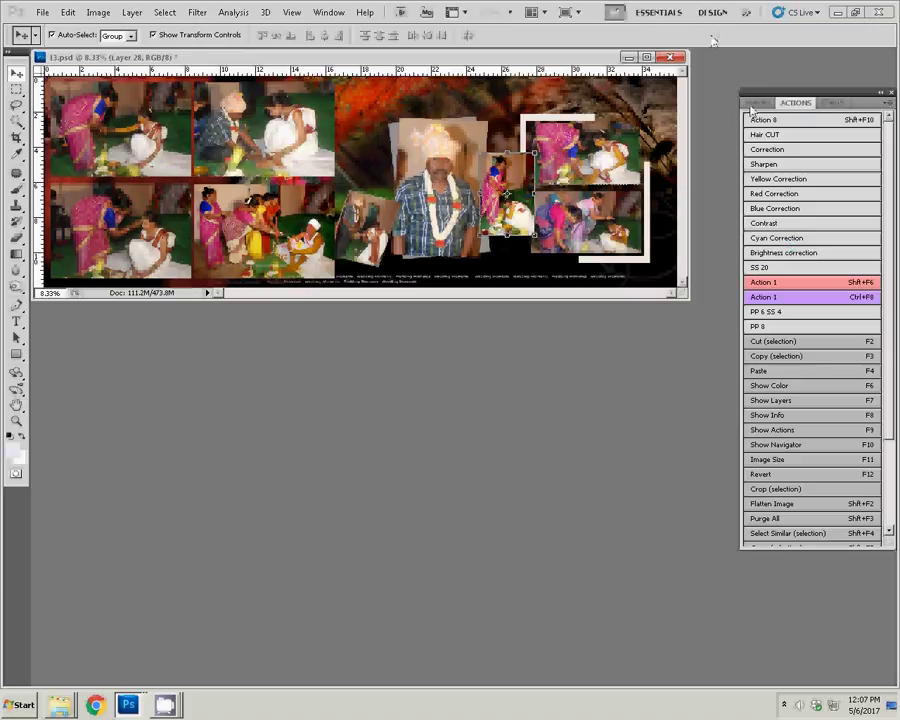
pyautogui.click(757, 102)
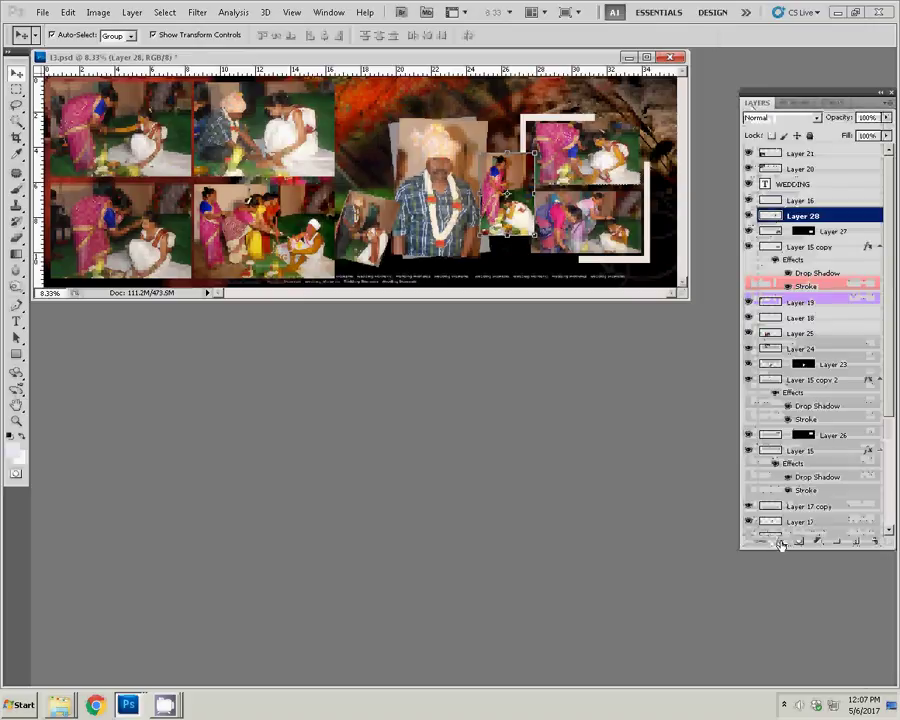
# Step: Add a 22 px Outside Transparent Rainbow gradient stroke to Layer 28
pyautogui.click(780, 541)
pyautogui.click(806, 680)
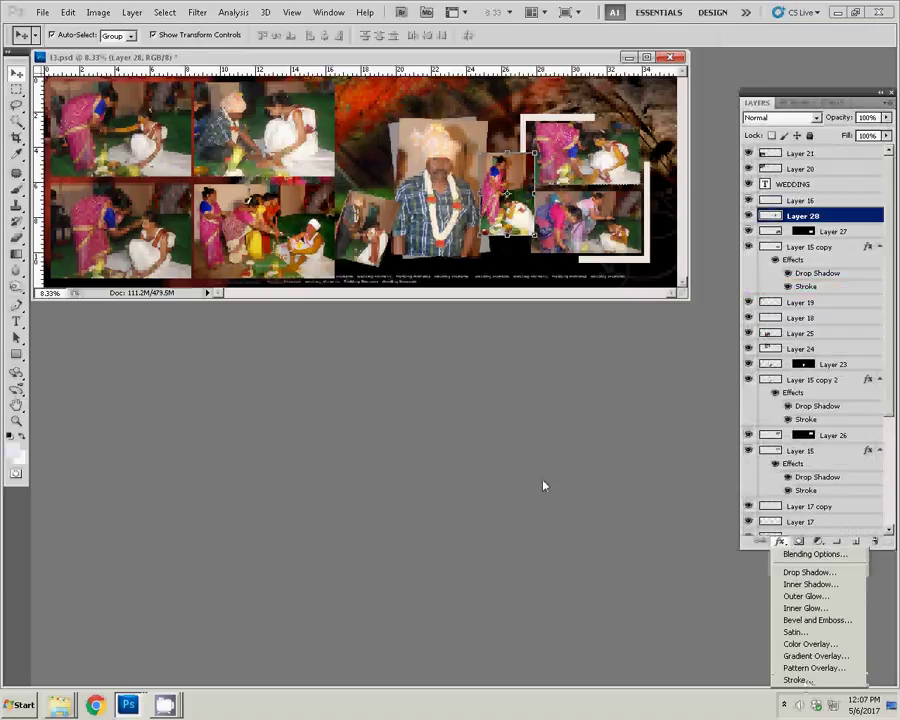
pyautogui.click(440, 247)
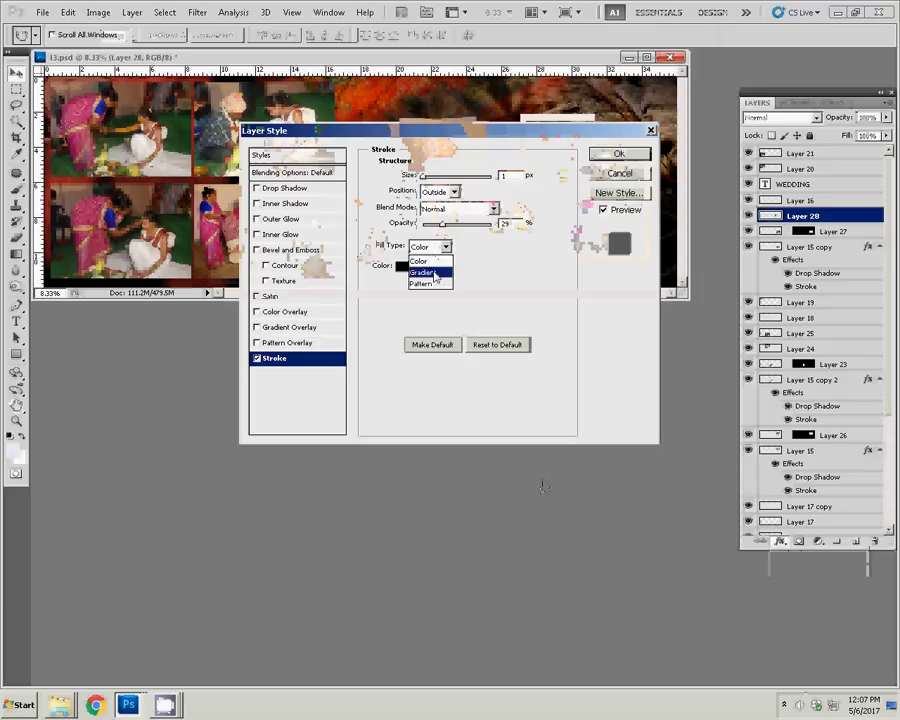
pyautogui.click(440, 271)
pyautogui.click(440, 268)
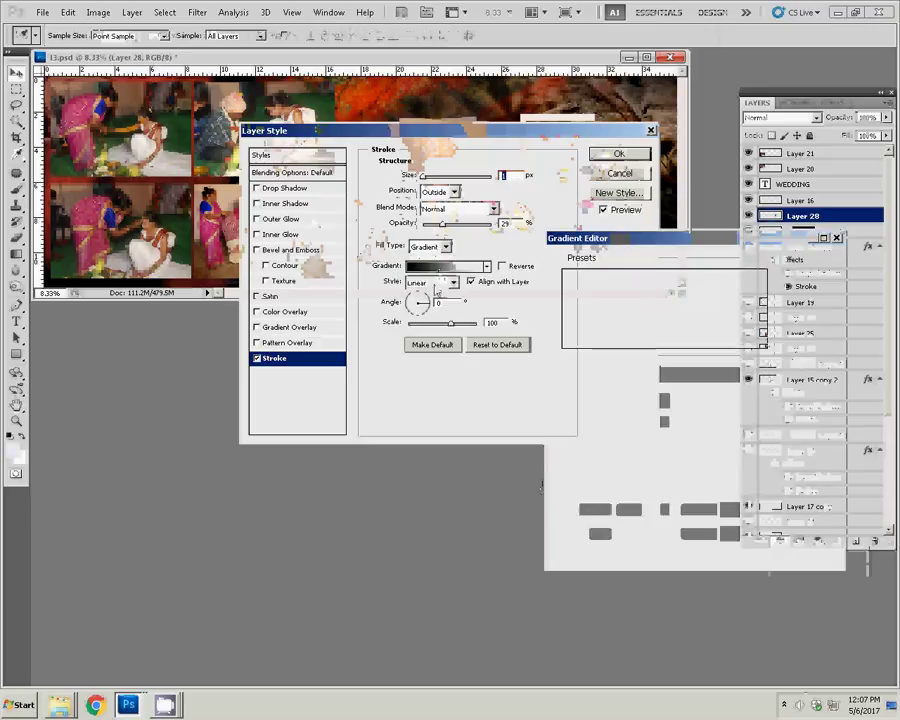
pyautogui.click(708, 302)
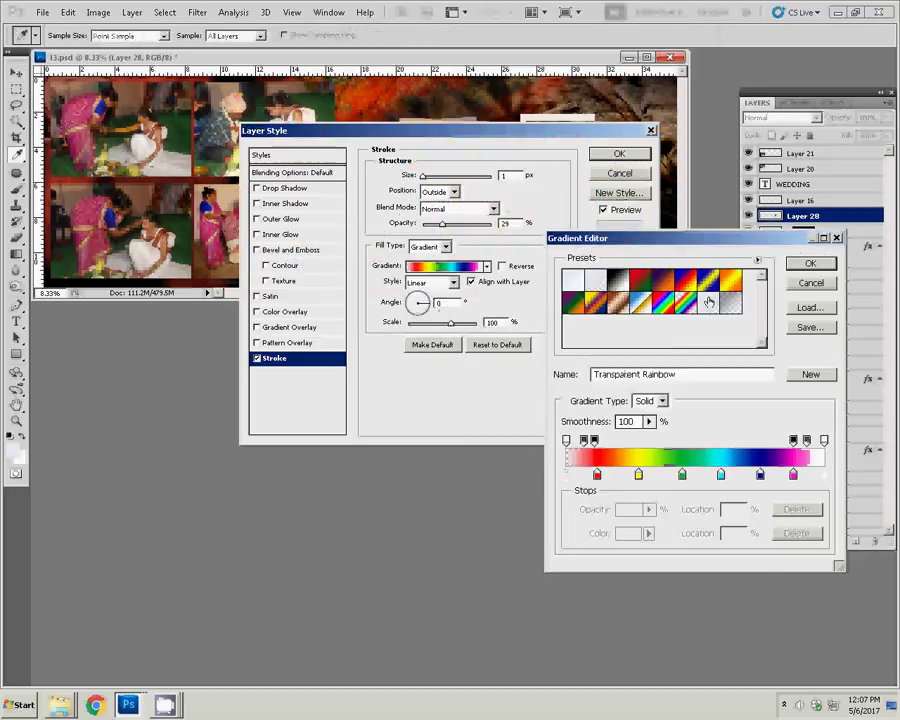
pyautogui.click(810, 265)
pyautogui.write('22')
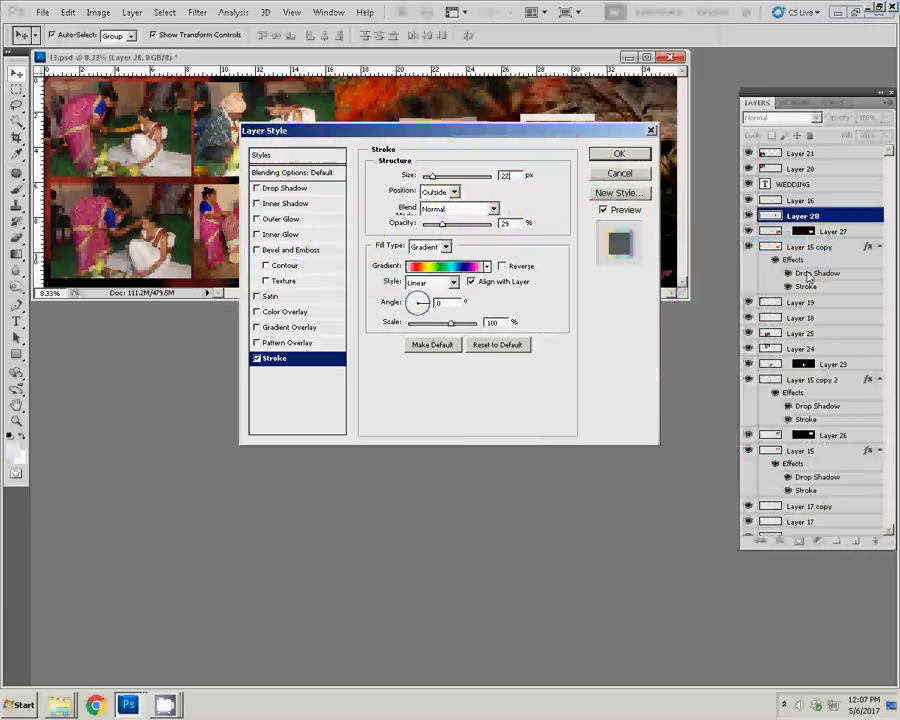
pyautogui.click(619, 153)
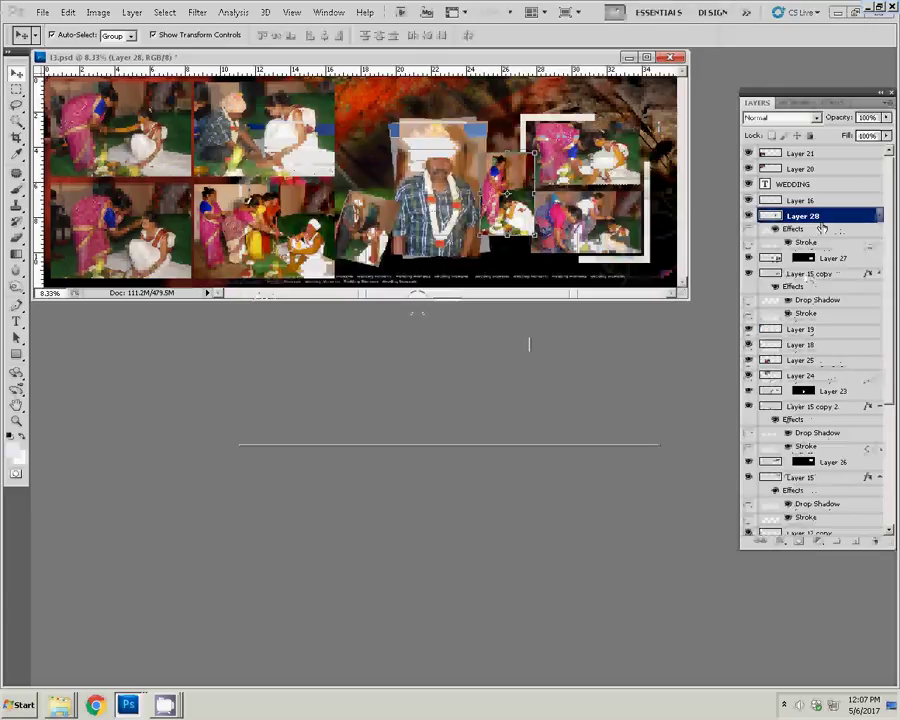
# Step: Copy Layer 28's stroke style and paste it onto Layer 22
pyautogui.rightClick(789, 215)
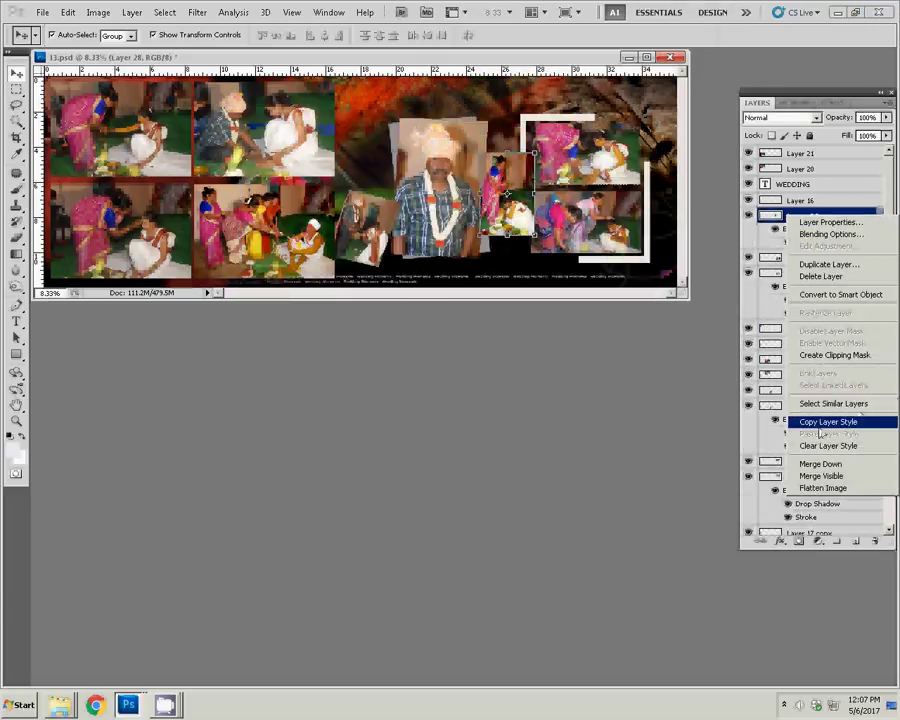
pyautogui.click(822, 404)
pyautogui.click(394, 235)
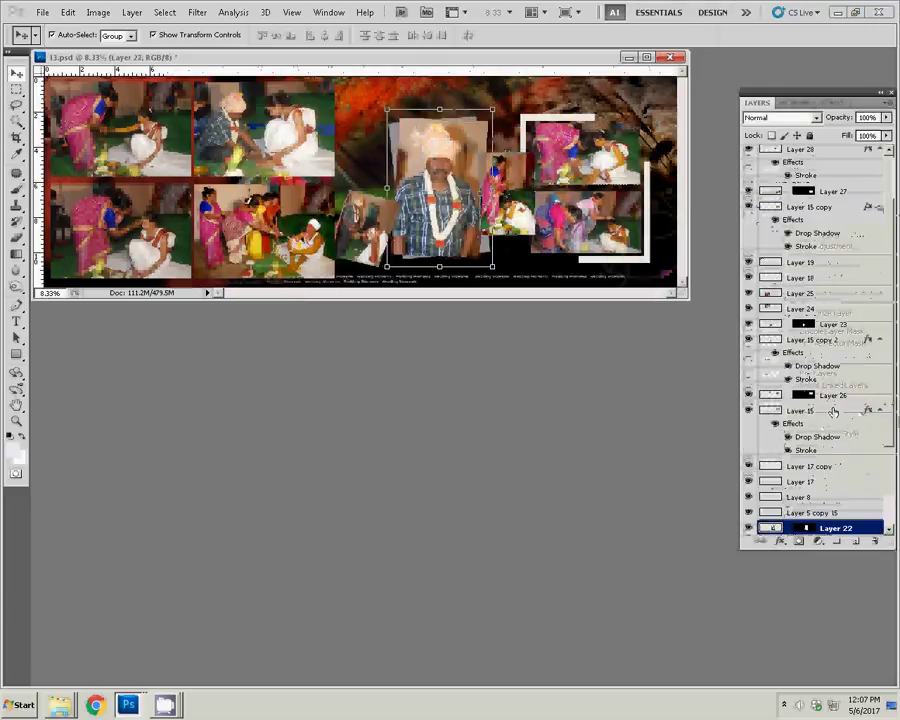
pyautogui.rightClick(842, 530)
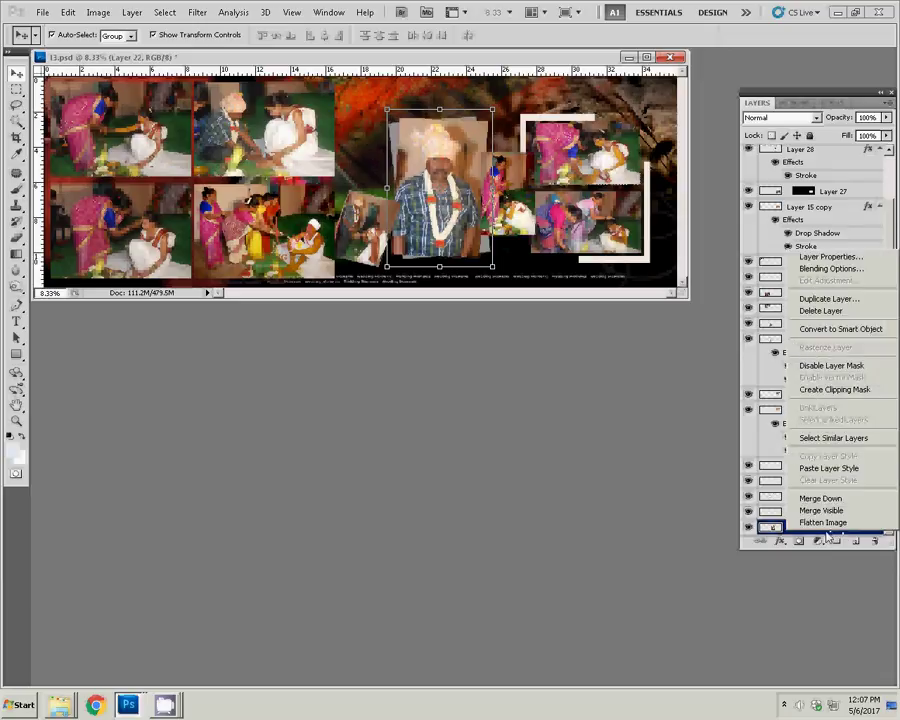
pyautogui.click(826, 466)
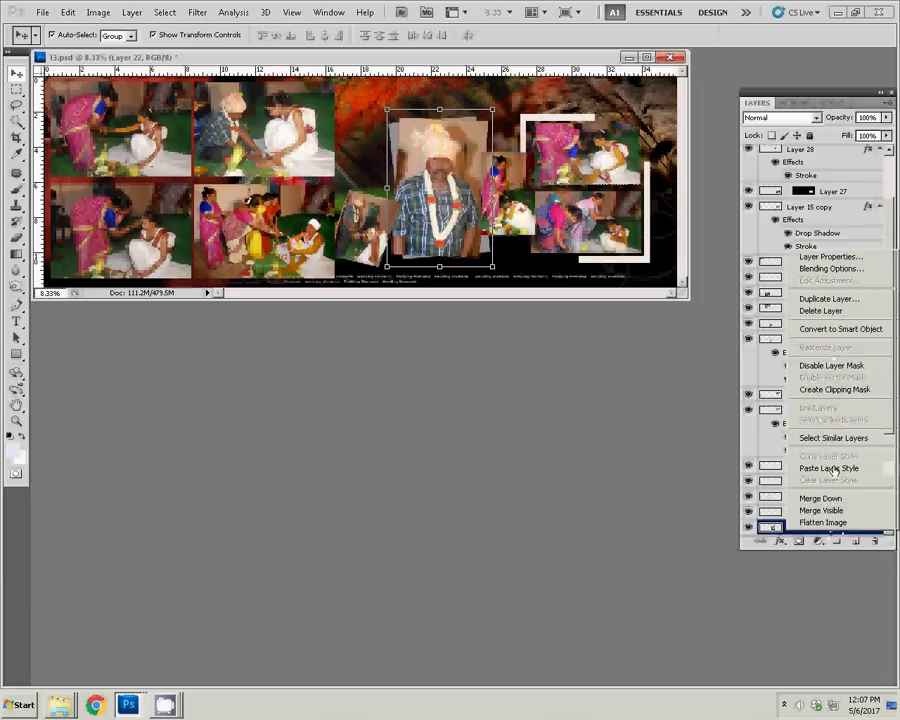
# Step: Paste the copied stroke style onto Layer 25, then select Layer 24
pyautogui.click(358, 228)
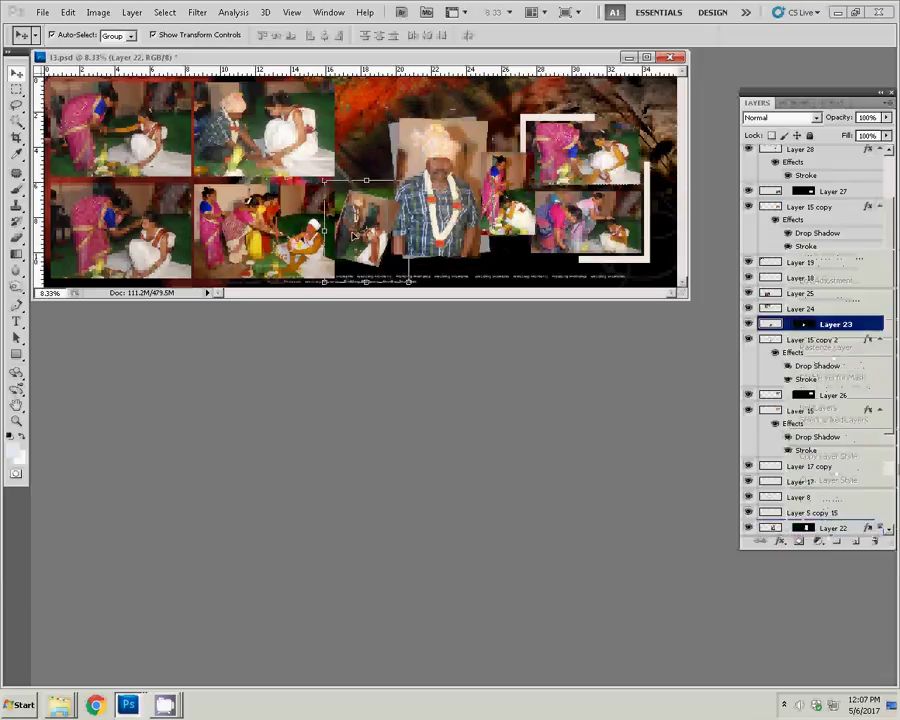
pyautogui.click(276, 238)
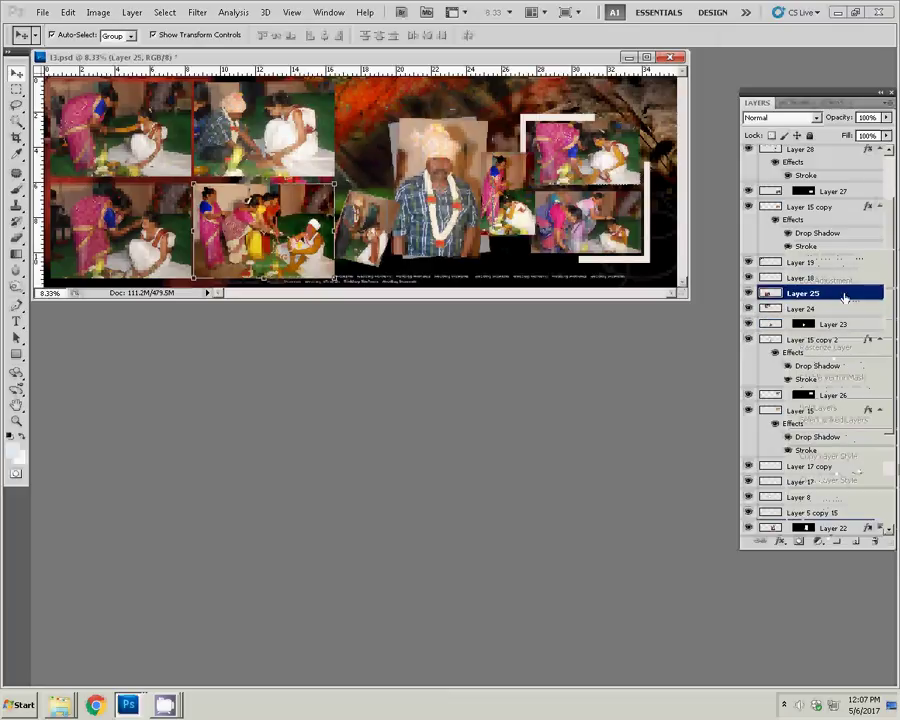
pyautogui.rightClick(845, 298)
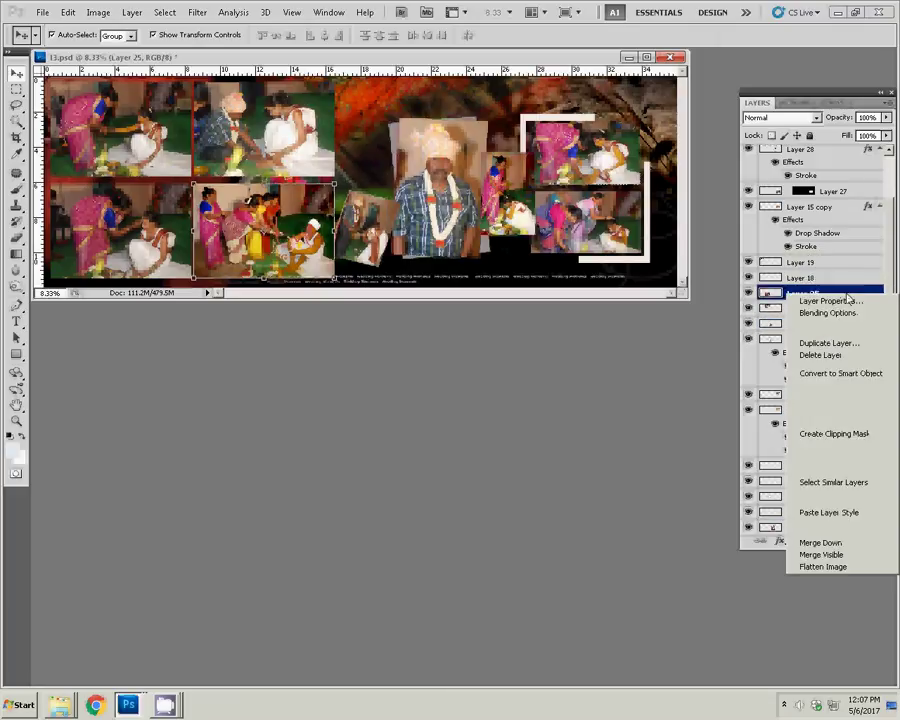
pyautogui.click(842, 513)
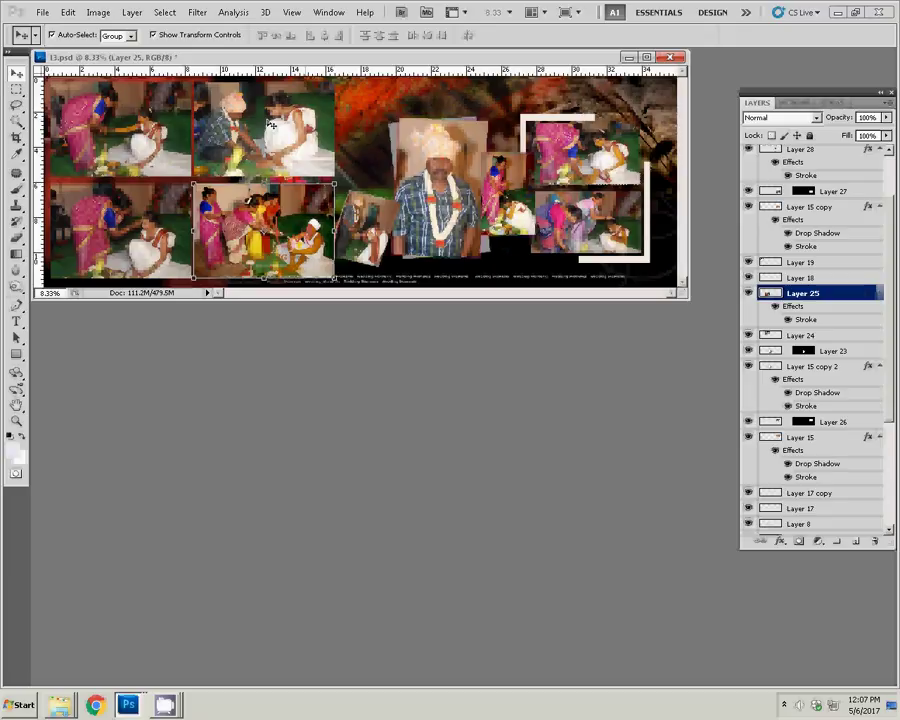
pyautogui.click(830, 336)
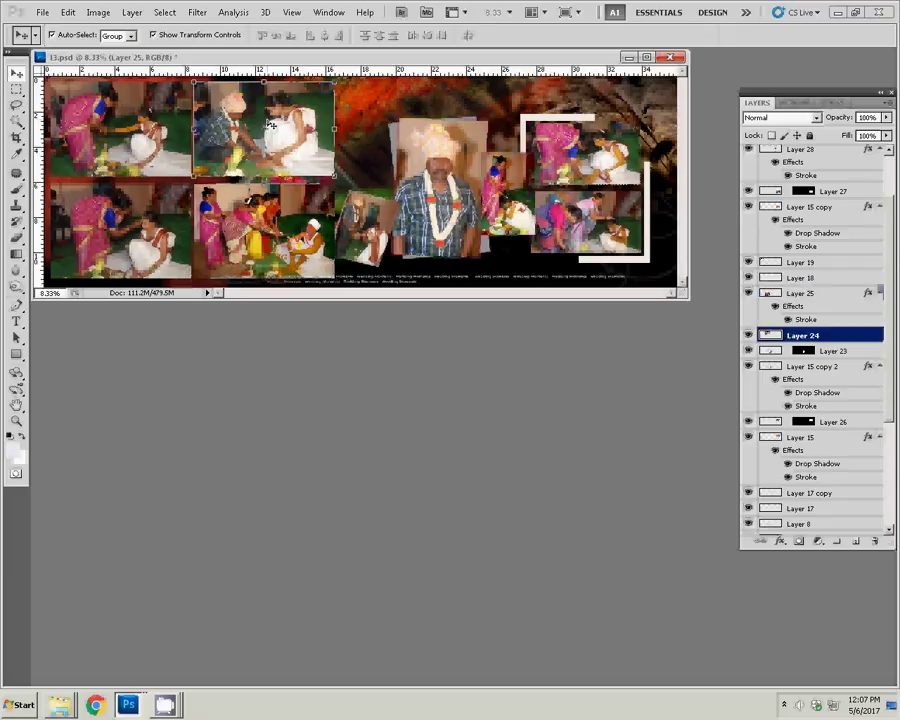
pyautogui.rightClick(832, 336)
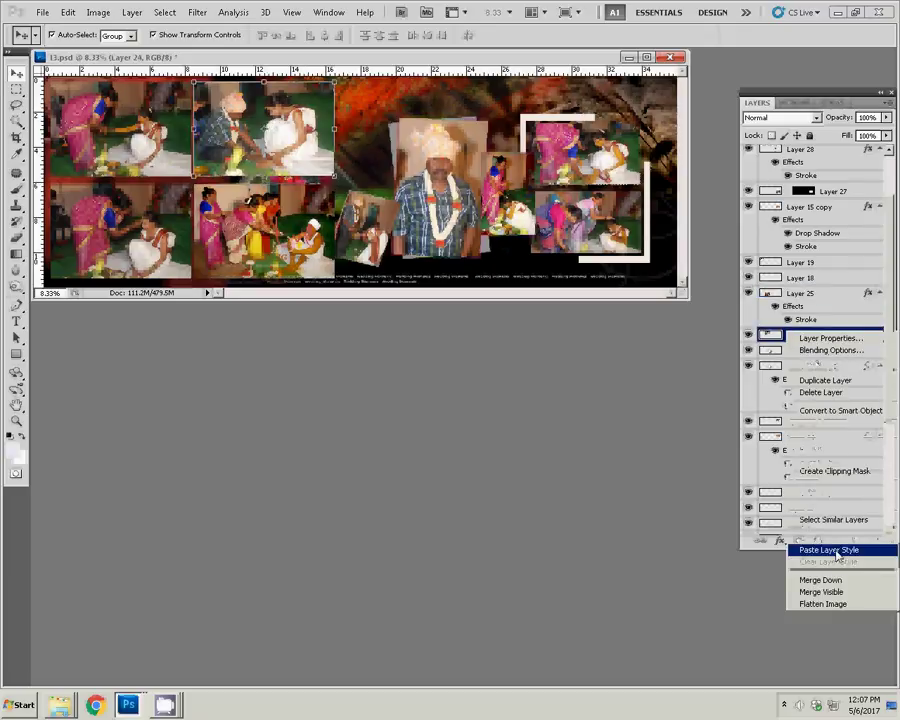
pyautogui.press('Escape')
# Step: Paste the copied stroke style onto Layers 20 and 21
pyautogui.click(233, 95)
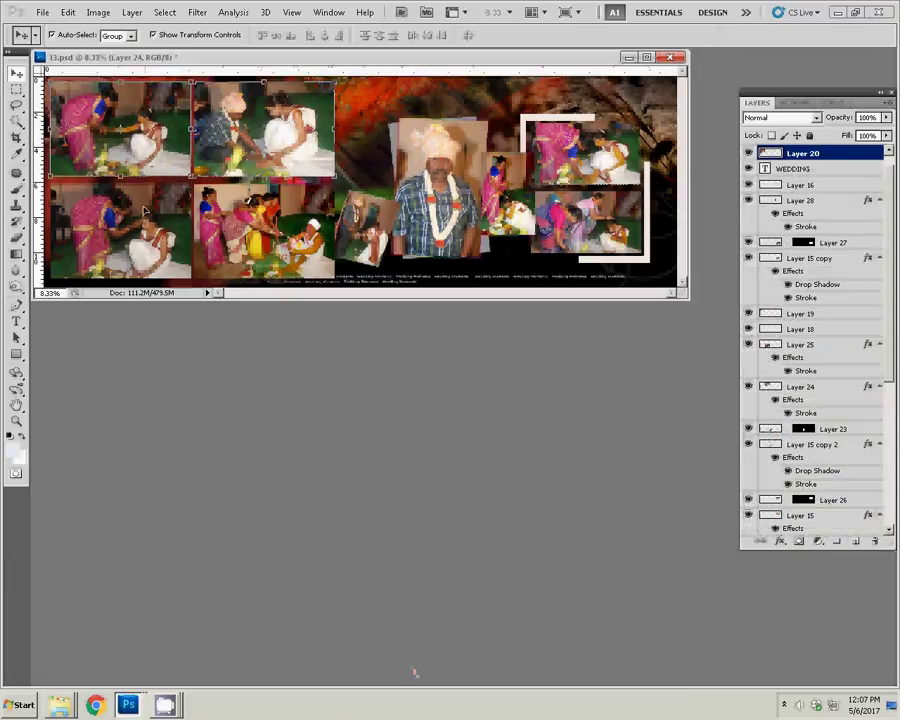
pyautogui.rightClick(848, 153)
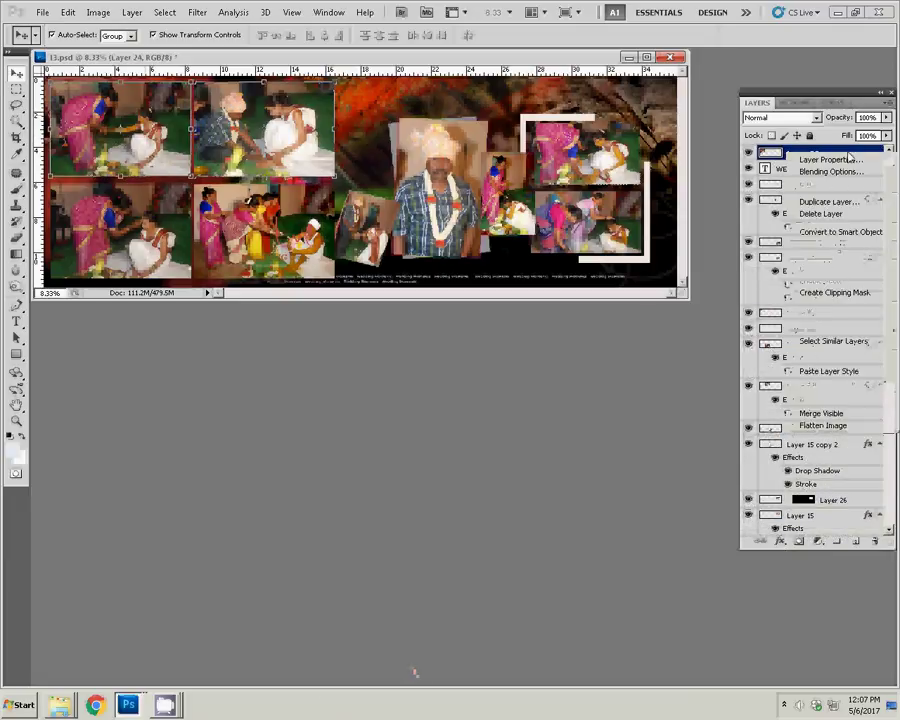
pyautogui.click(822, 372)
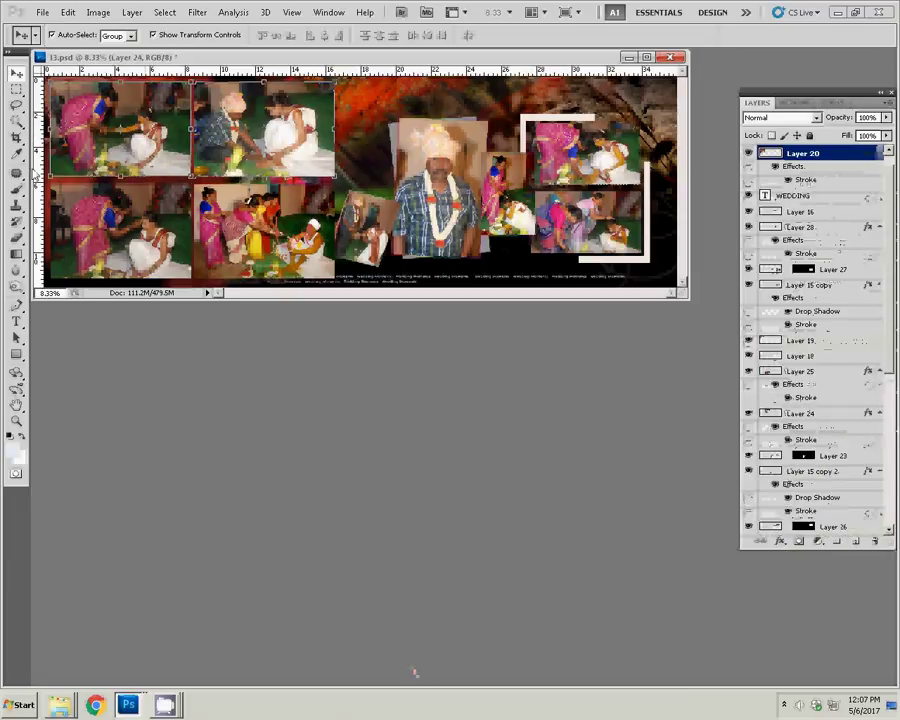
pyautogui.hotkey('ctrl', 'v')
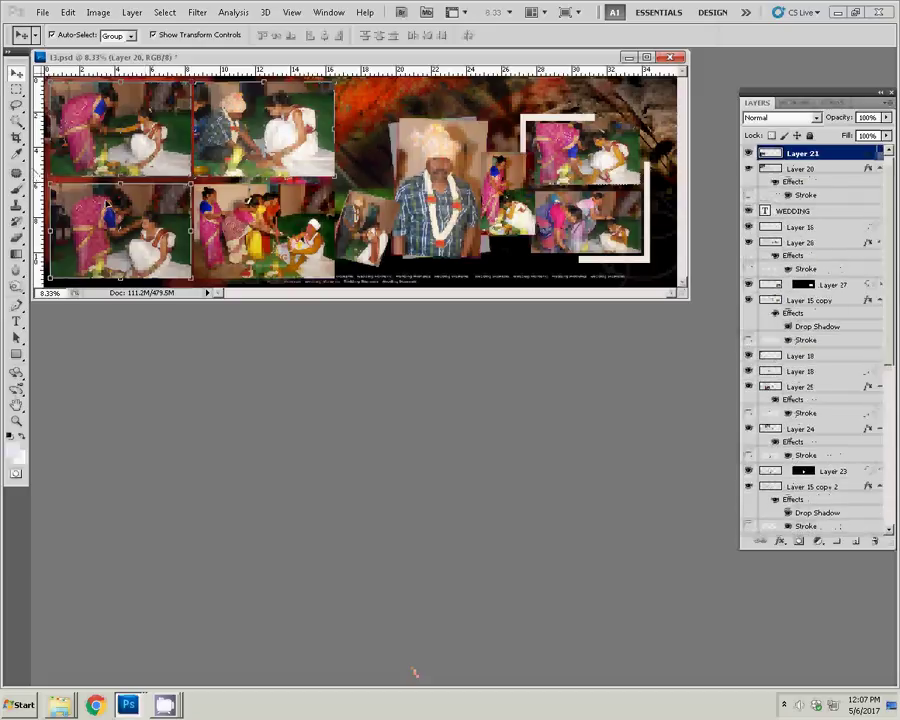
pyautogui.rightClick(855, 155)
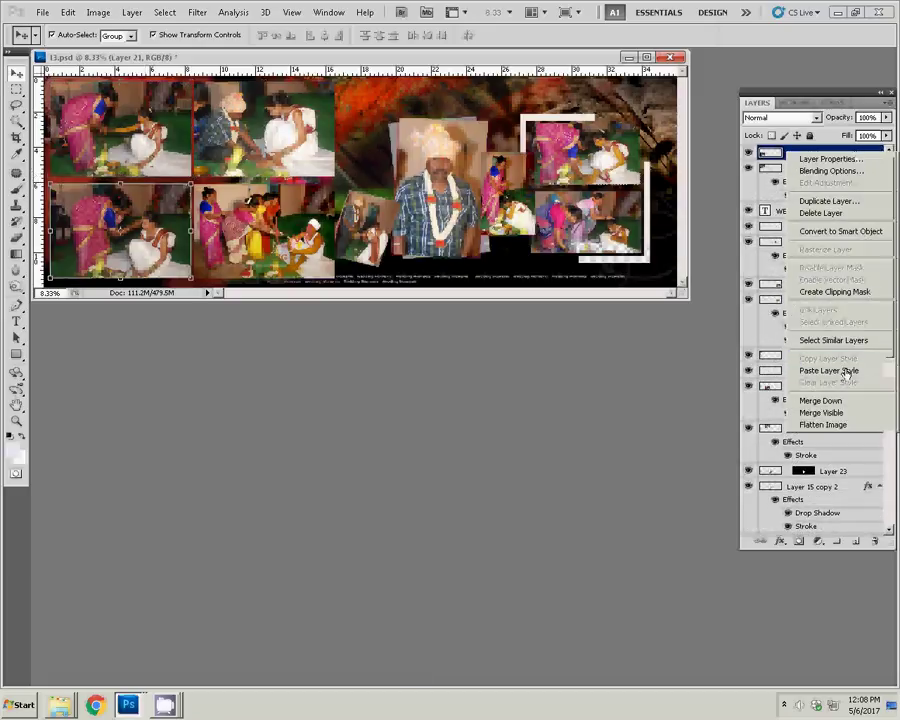
pyautogui.click(846, 371)
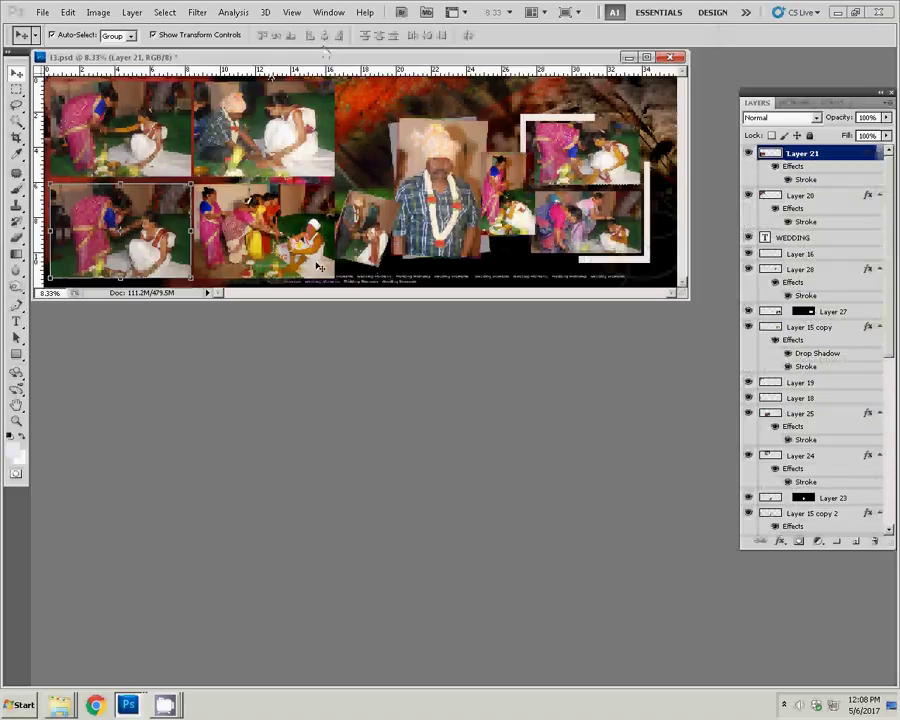
pyautogui.click(200, 184)
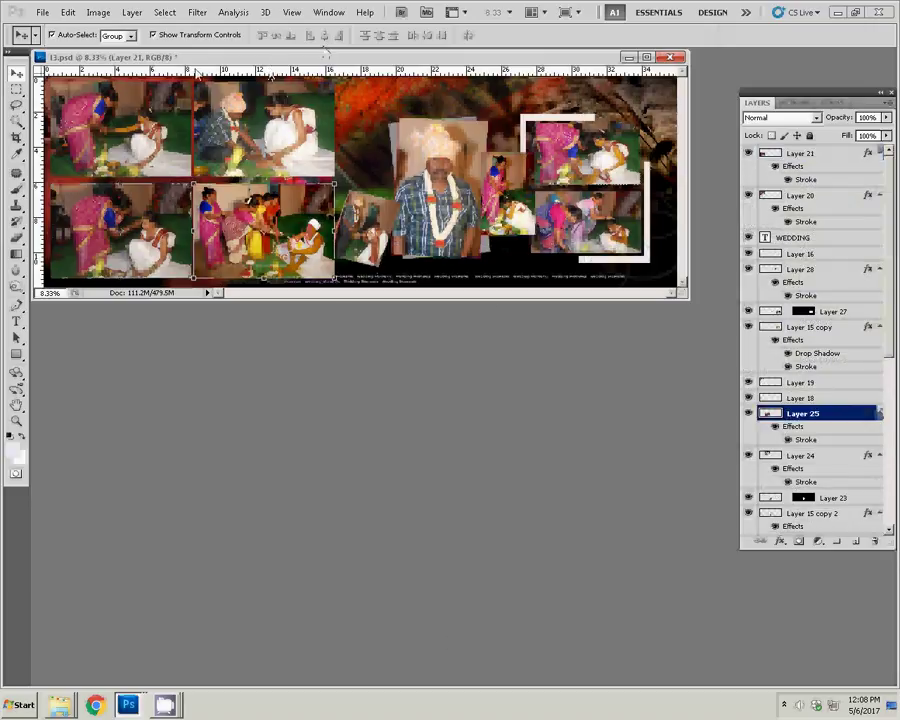
pyautogui.click(43, 12)
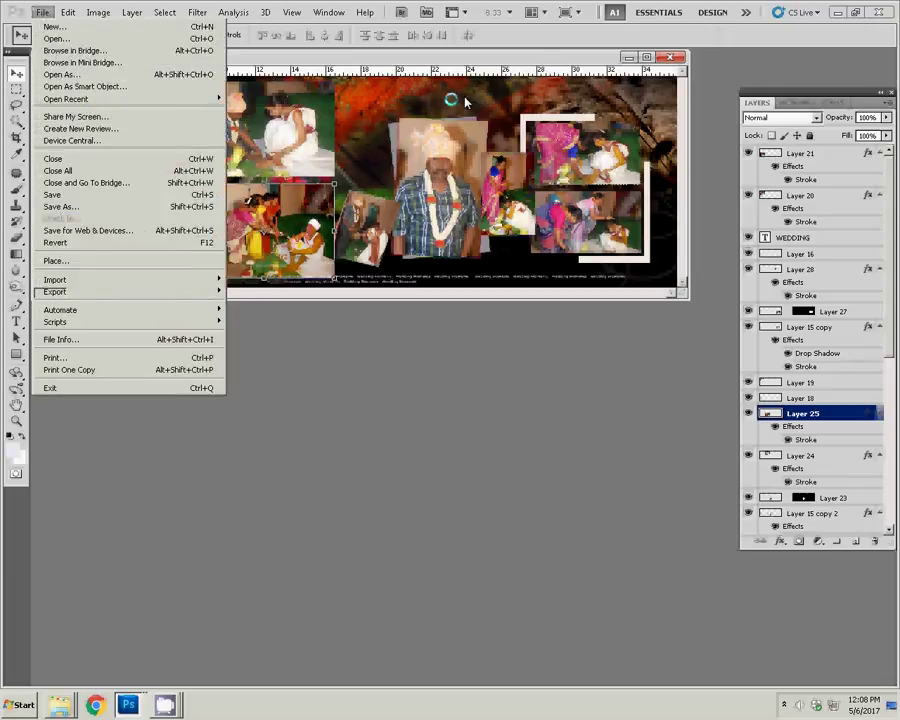
# Step: Save the album page as 45.psd in the k5 folder on Local Disk (I:)
pyautogui.hotkey('ctrl', 'shift', 's')
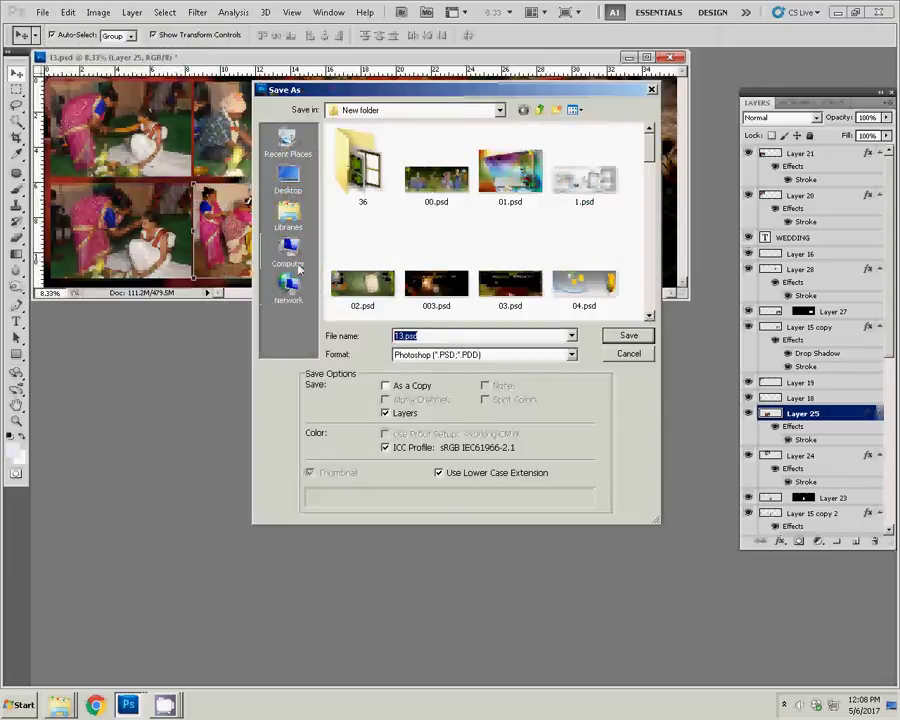
pyautogui.click(290, 258)
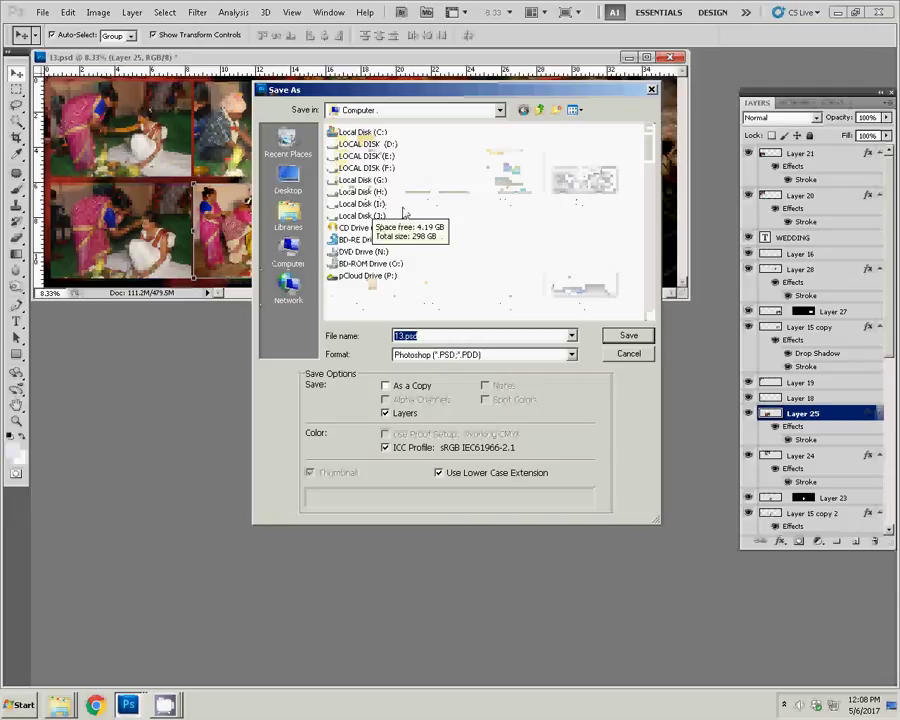
pyautogui.click(362, 204)
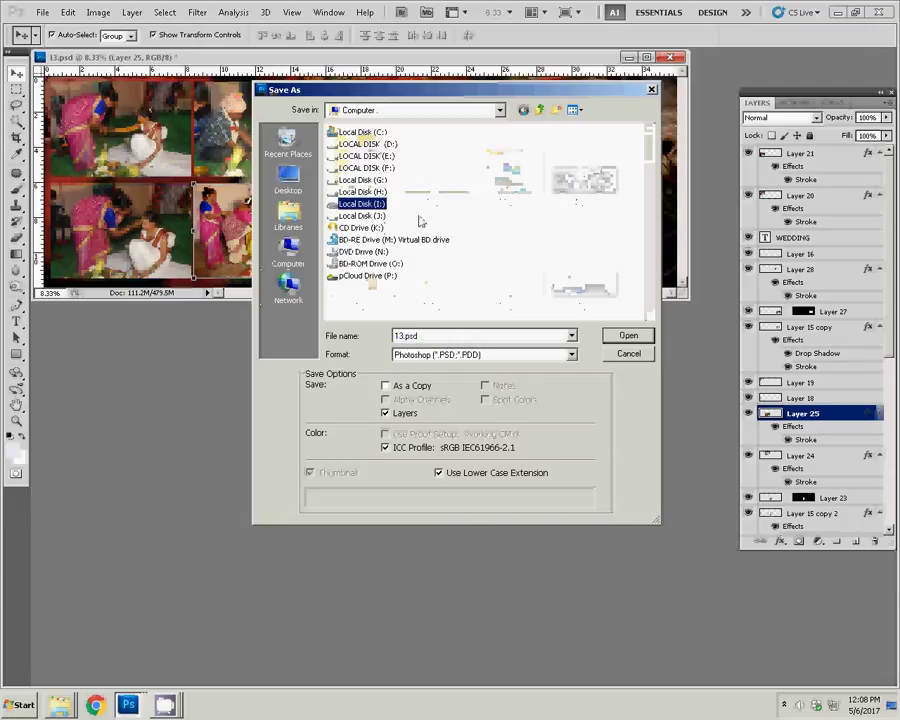
pyautogui.click(627, 335)
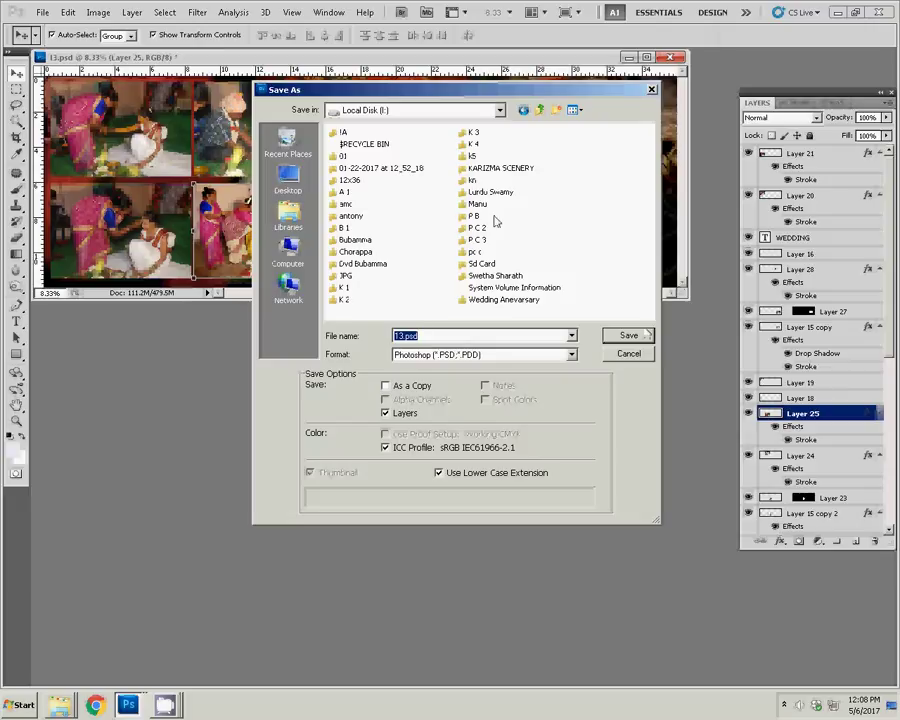
pyautogui.click(472, 156)
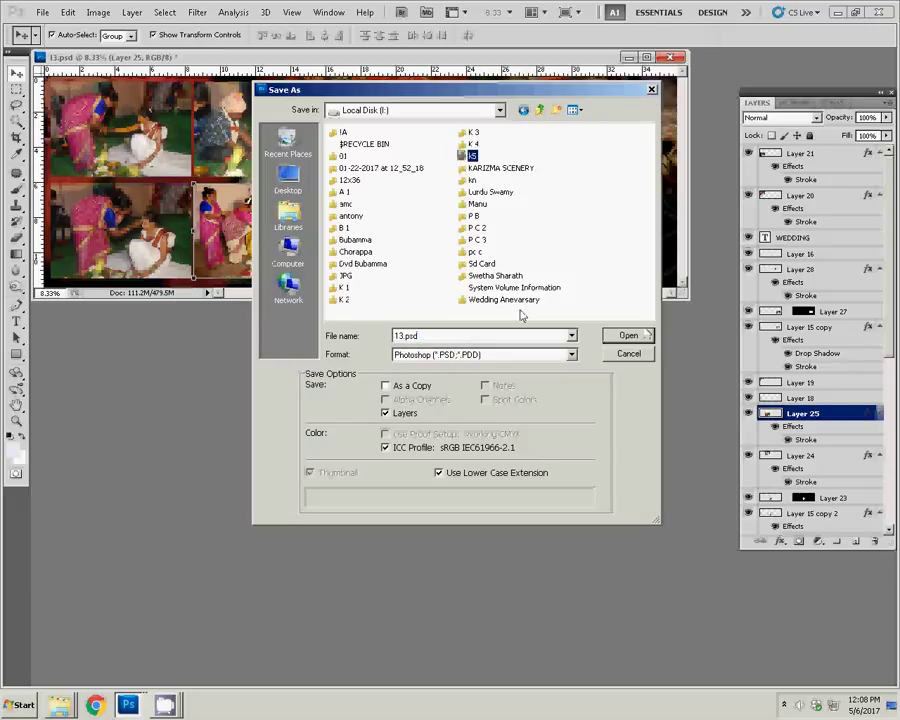
pyautogui.click(627, 335)
pyautogui.click(560, 316)
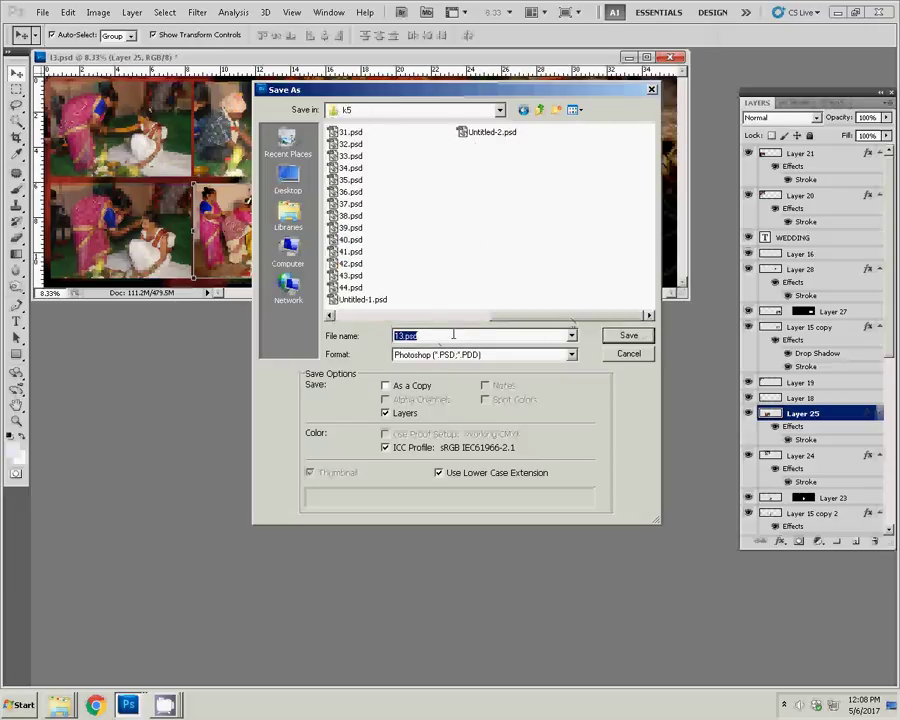
pyautogui.write('45')
pyautogui.click(627, 336)
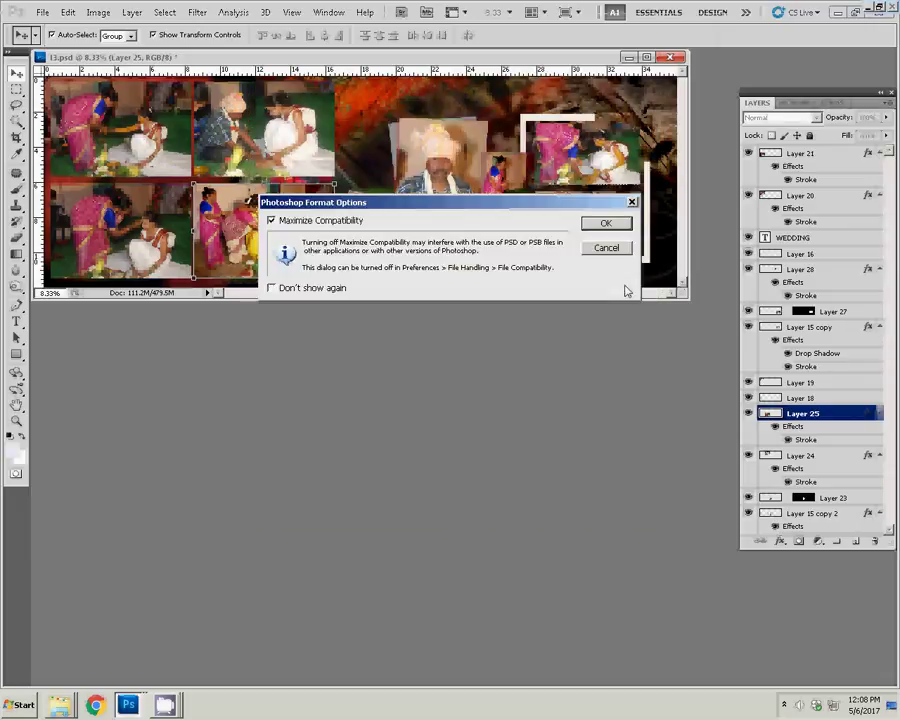
pyautogui.click(607, 225)
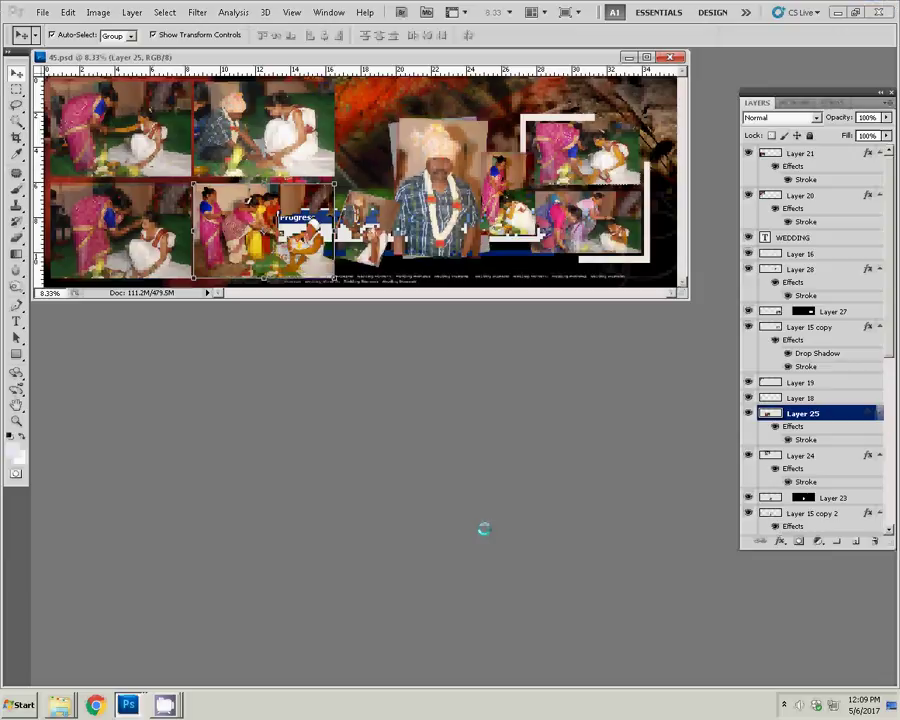
# Step: Once saving finishes, bring up the screen recorder window
pyautogui.click(165, 705)
pyautogui.click(140, 652)
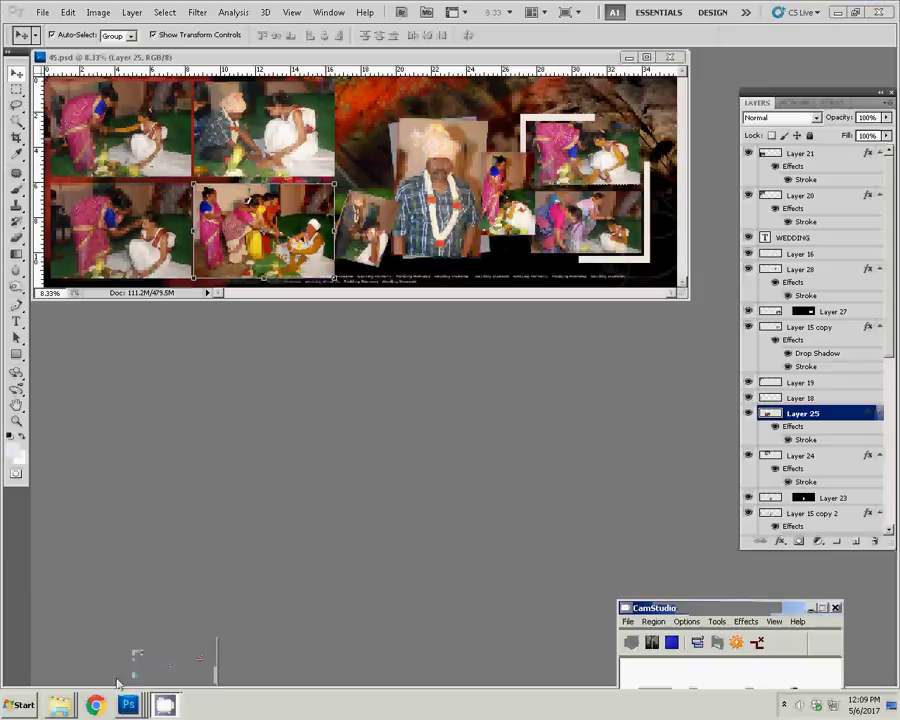